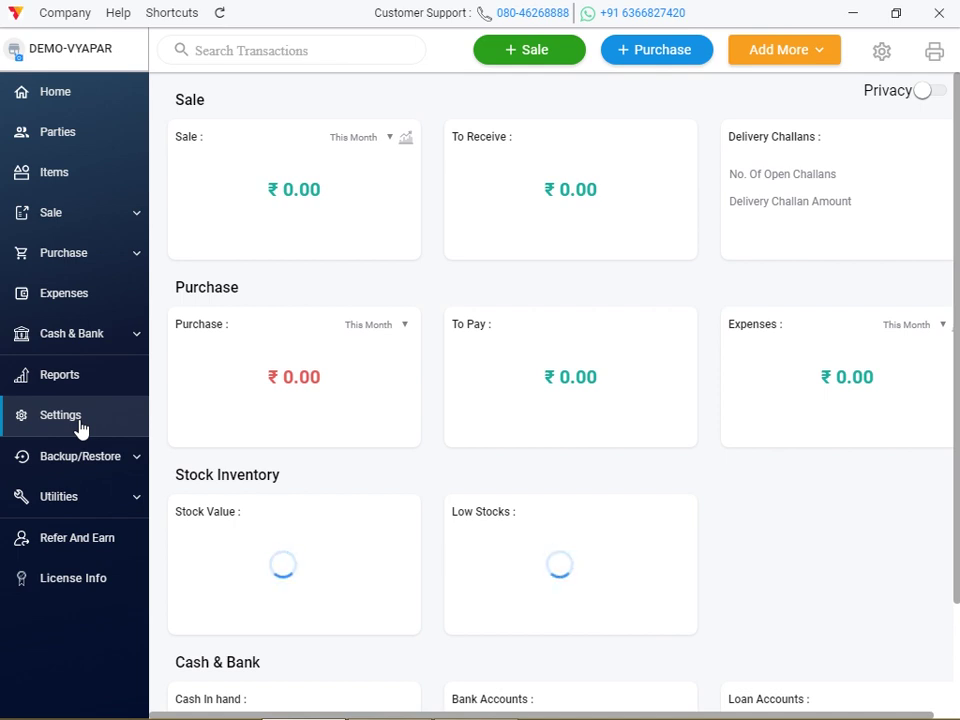
Open the Transaction SMS settings page, glancing at the SMS Settings tab on the way
click(60, 416)
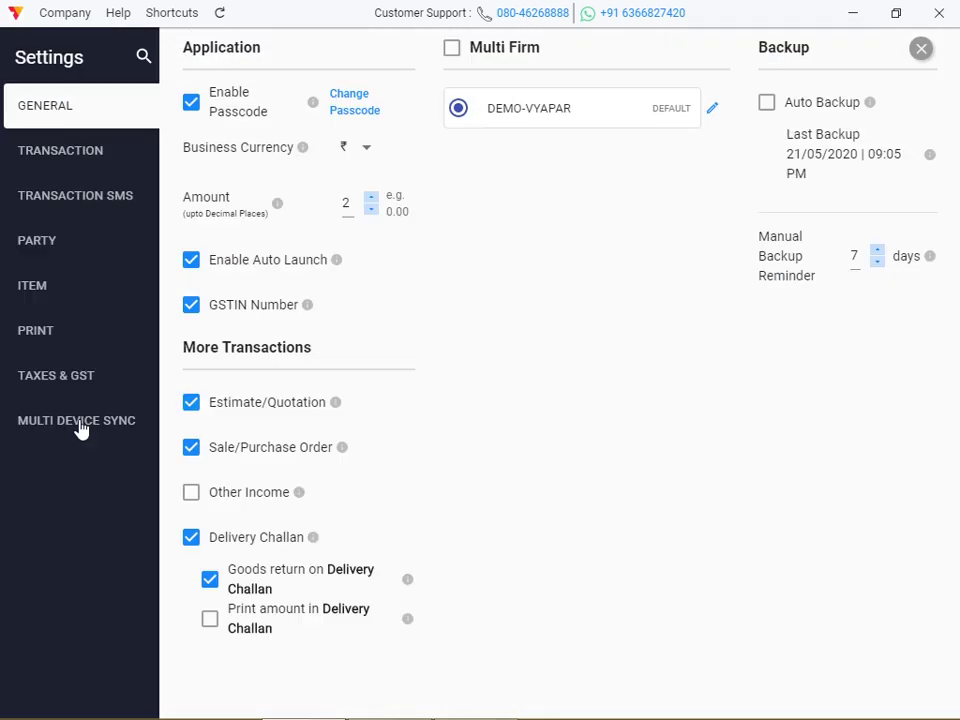
click(94, 196)
click(95, 198)
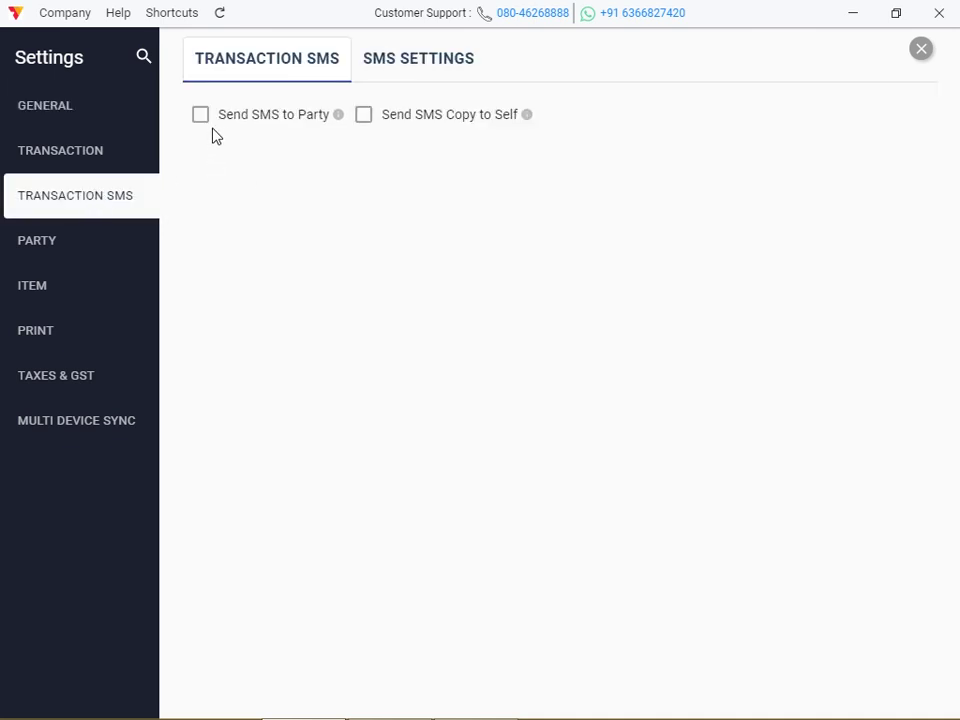
click(281, 70)
click(400, 66)
click(304, 66)
Enable Send SMS to Party and Send SMS Copy to Self
click(201, 115)
click(201, 115)
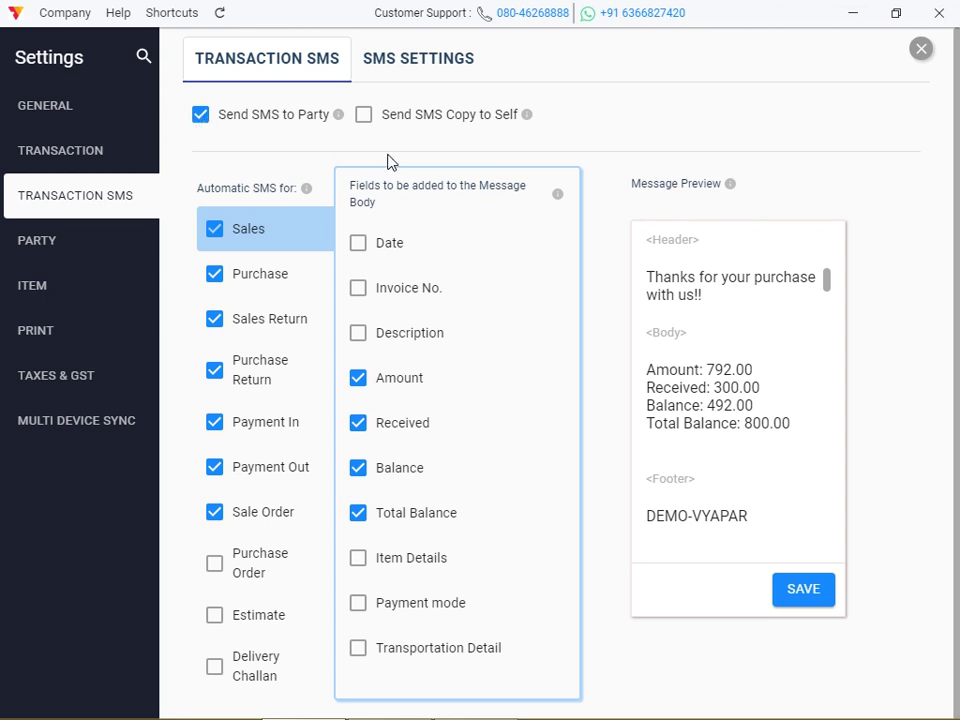
click(364, 117)
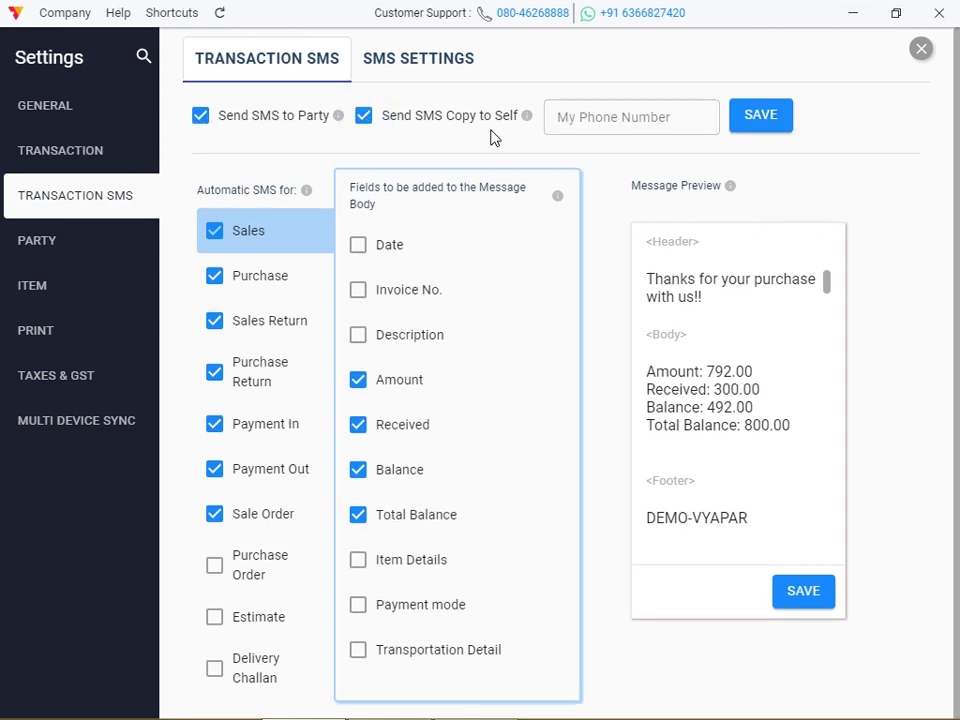
click(600, 118)
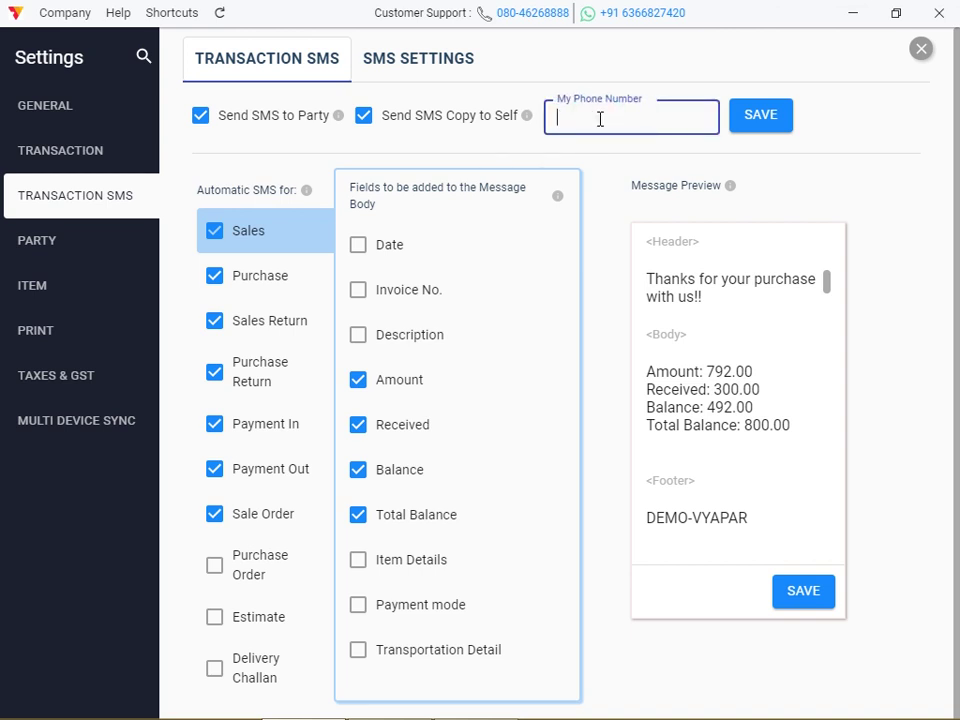
Enter your own phone number in My Phone Number and save it
click(769, 119)
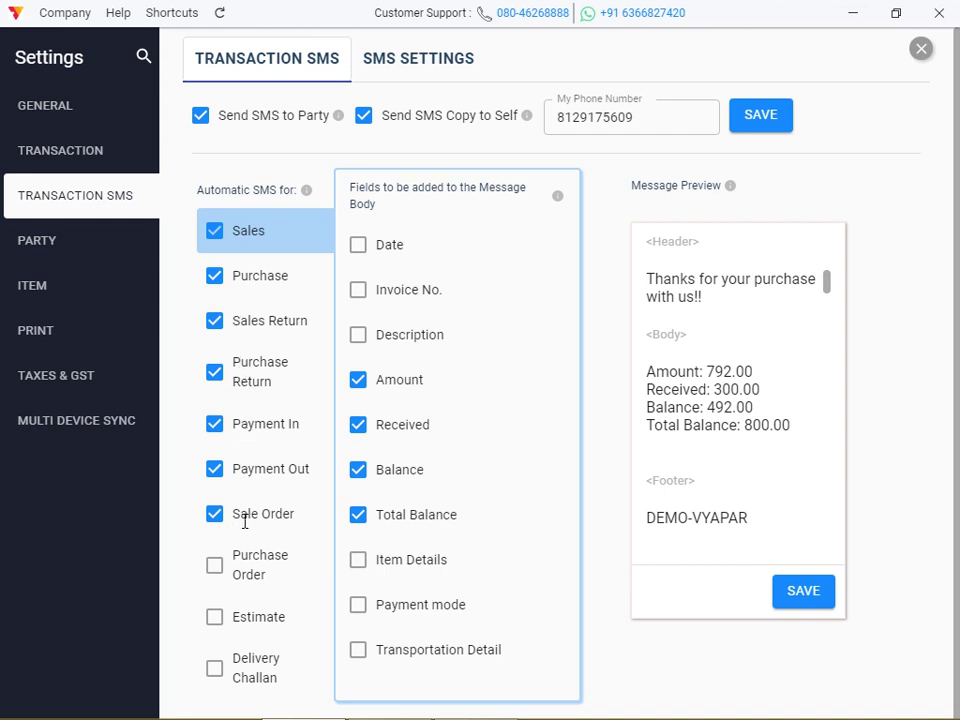
Untick automatic SMS for purchases, returns, orders, estimates and delivery challans, keeping Sales, Payment In and Payment Out
click(216, 578)
click(218, 636)
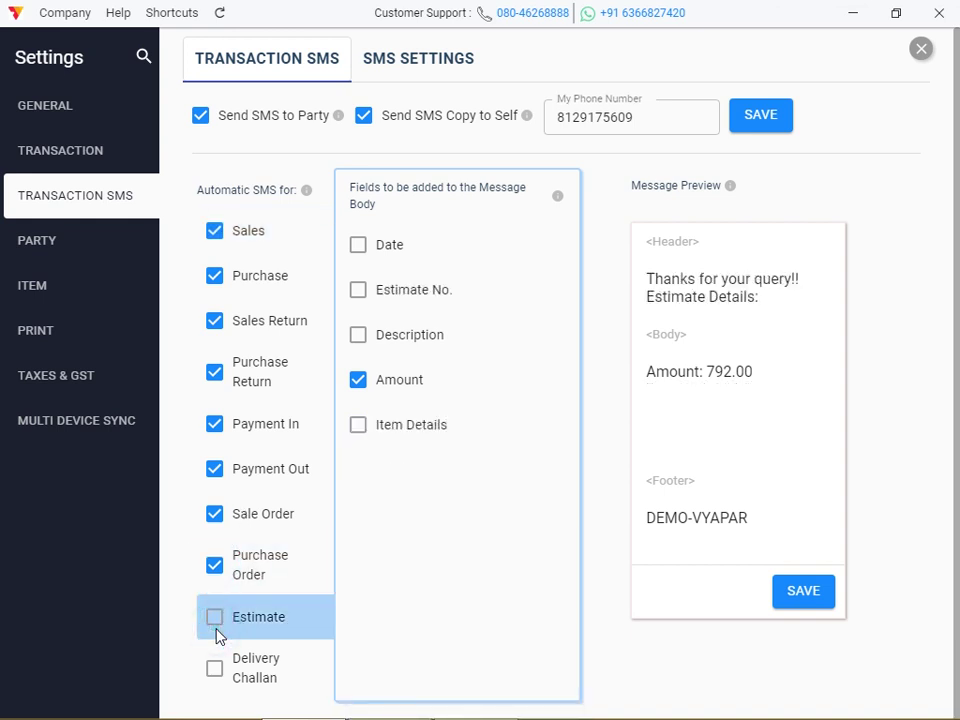
click(216, 621)
click(215, 669)
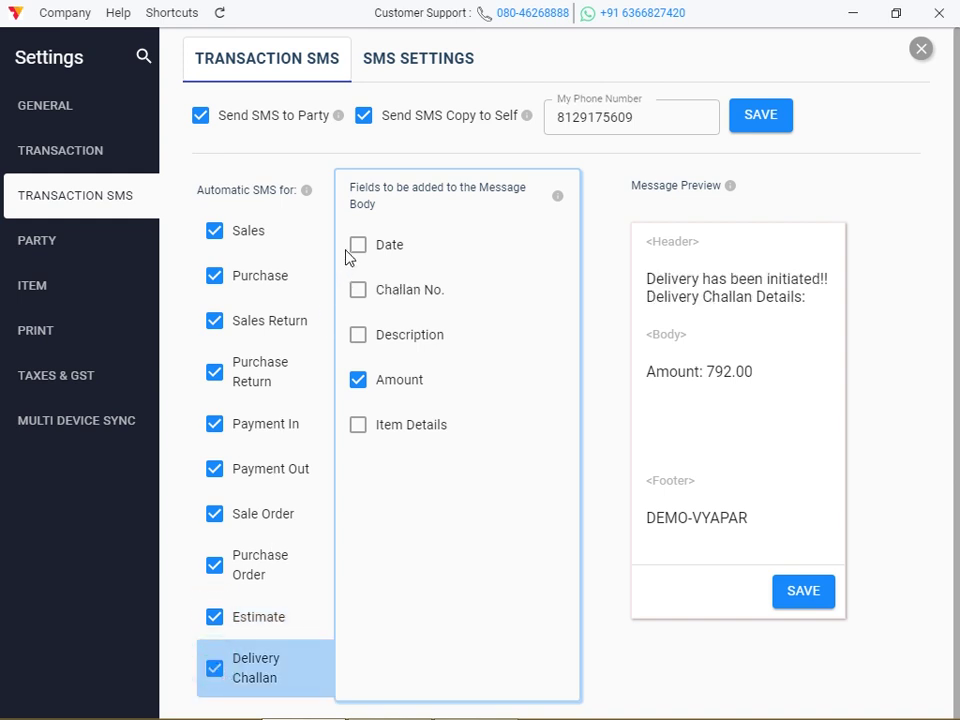
click(215, 279)
click(215, 322)
click(214, 374)
click(214, 426)
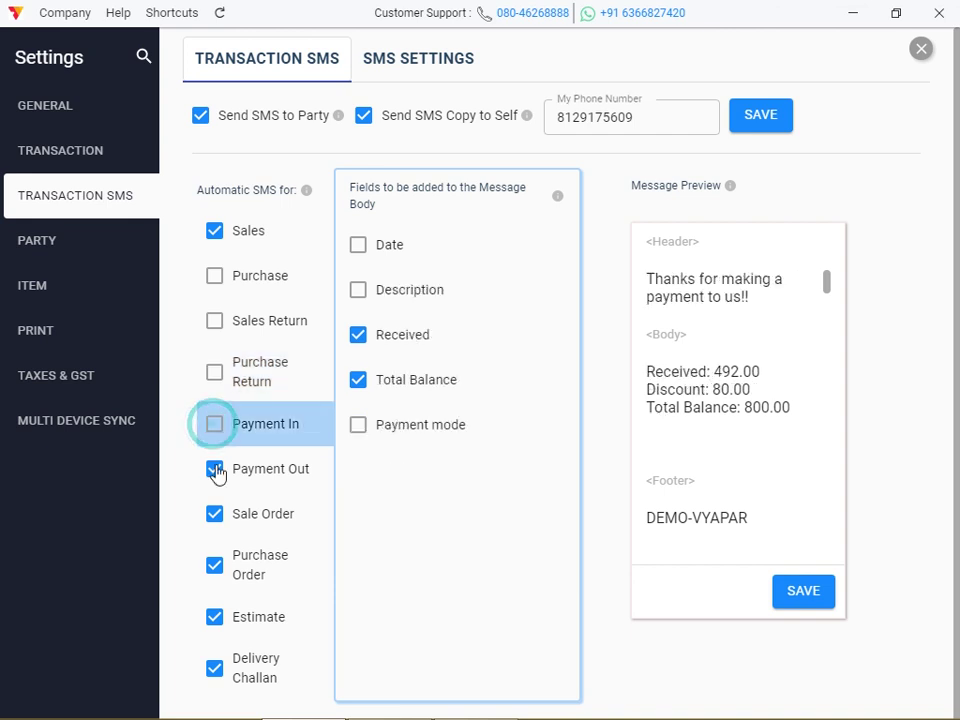
click(214, 474)
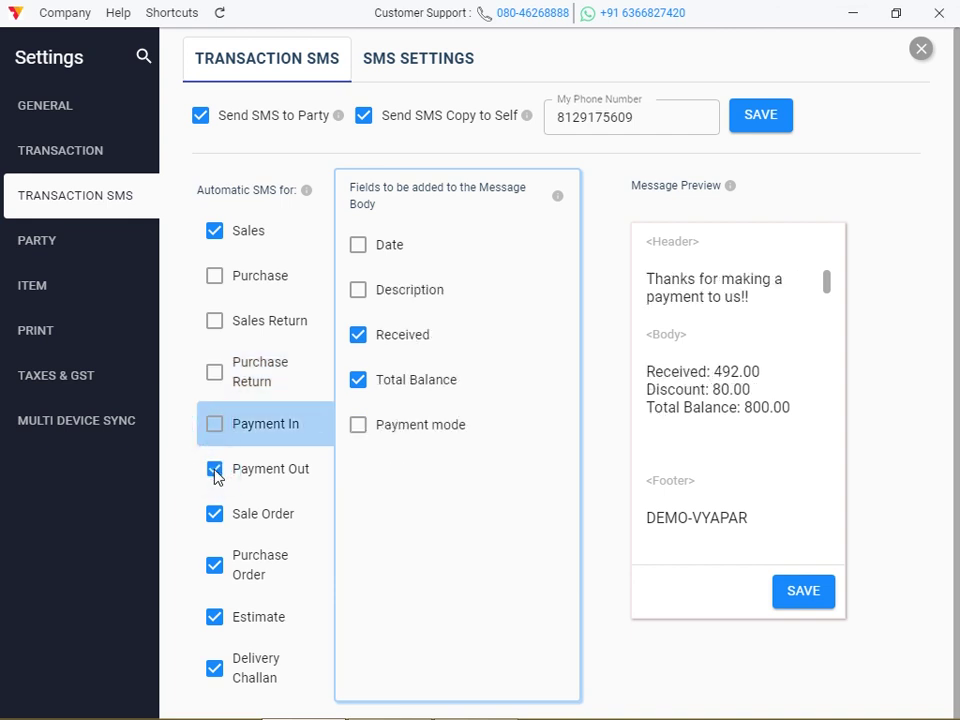
click(214, 424)
click(214, 474)
click(214, 515)
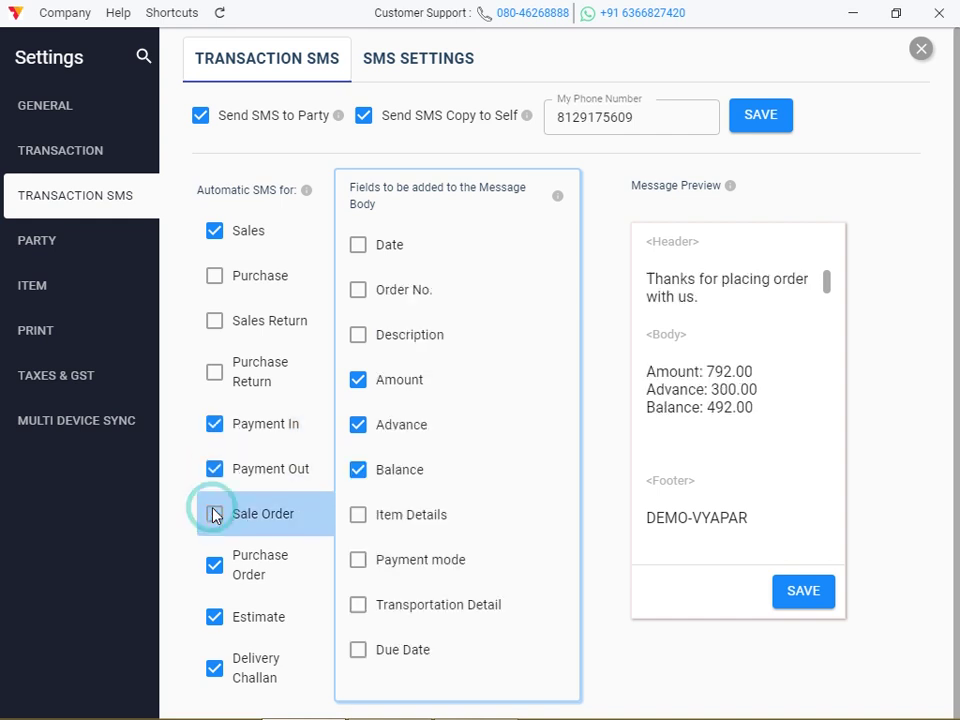
click(216, 572)
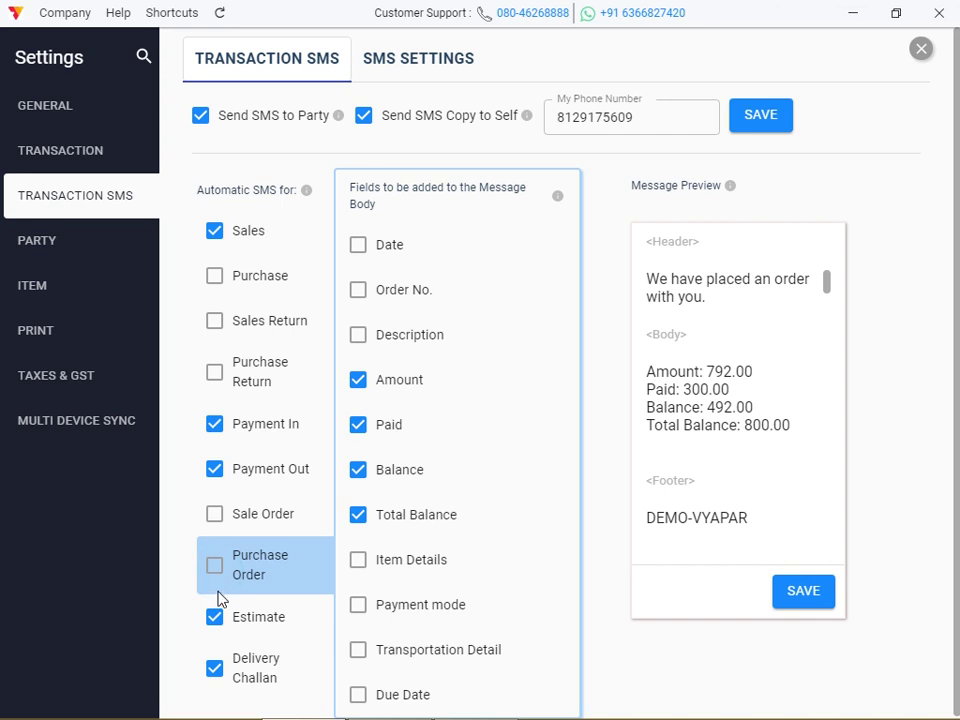
click(215, 620)
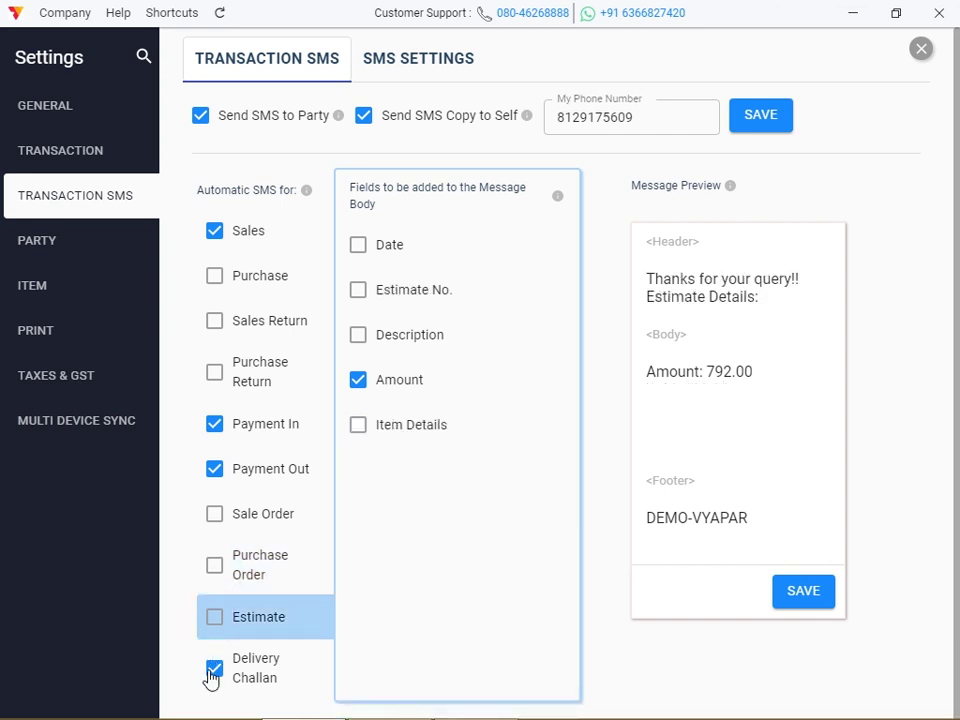
click(212, 672)
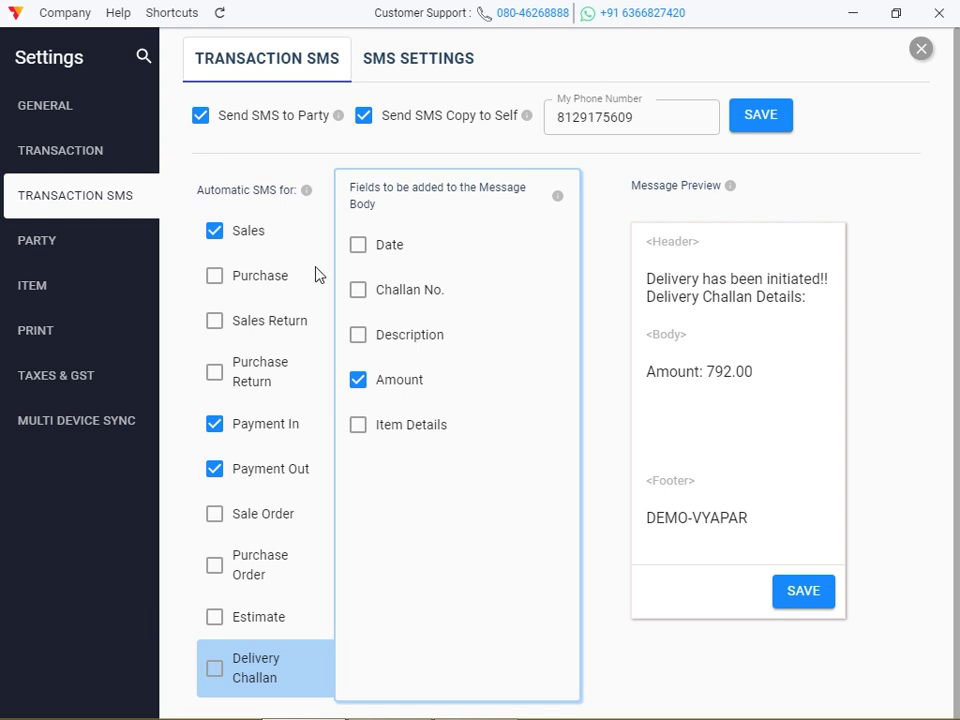
Add Date, Description and Item Details to the delivery challan message, then view the 1000 SMS balance
click(358, 248)
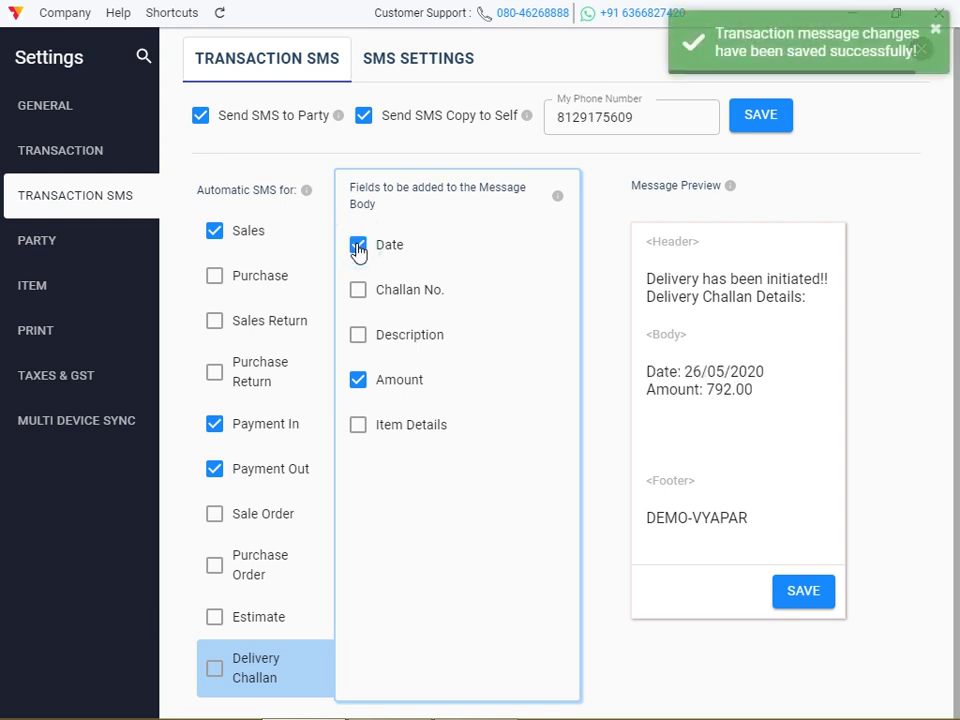
click(358, 337)
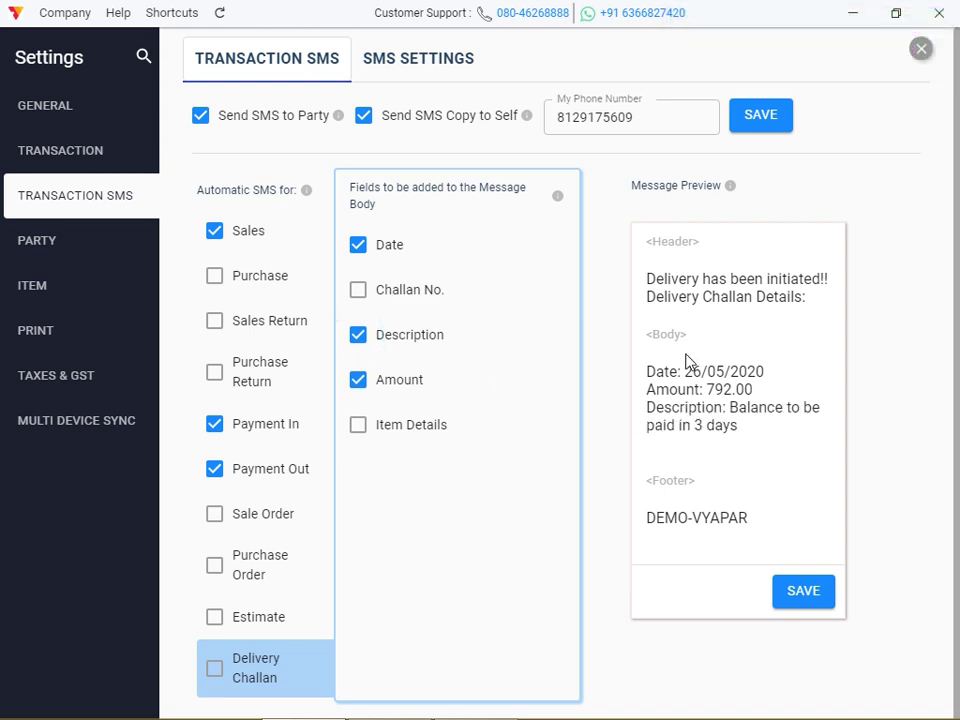
click(358, 426)
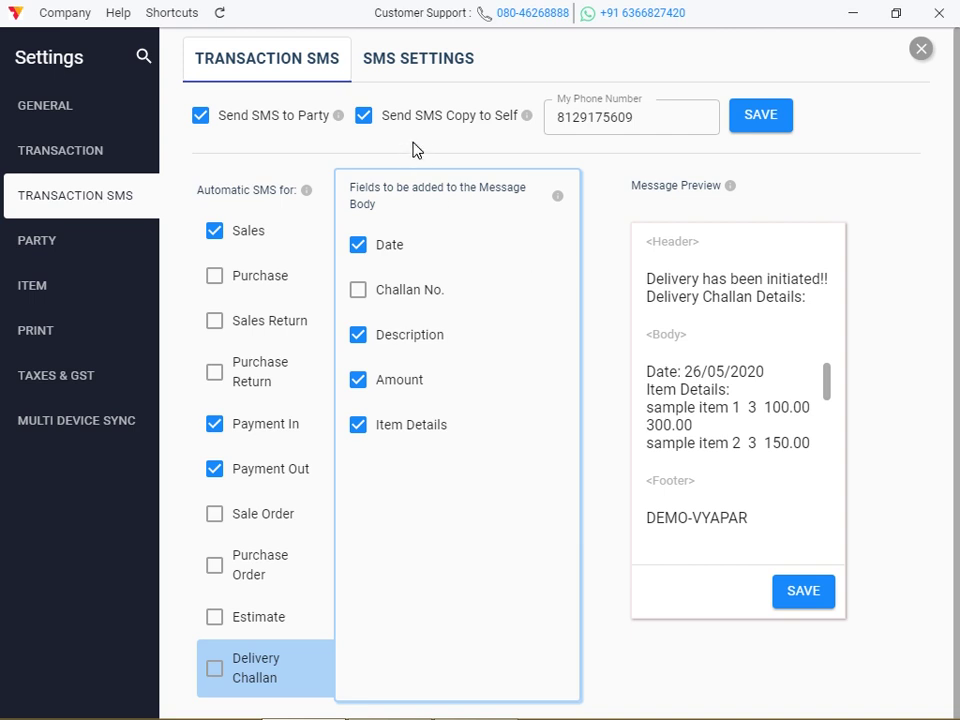
click(418, 58)
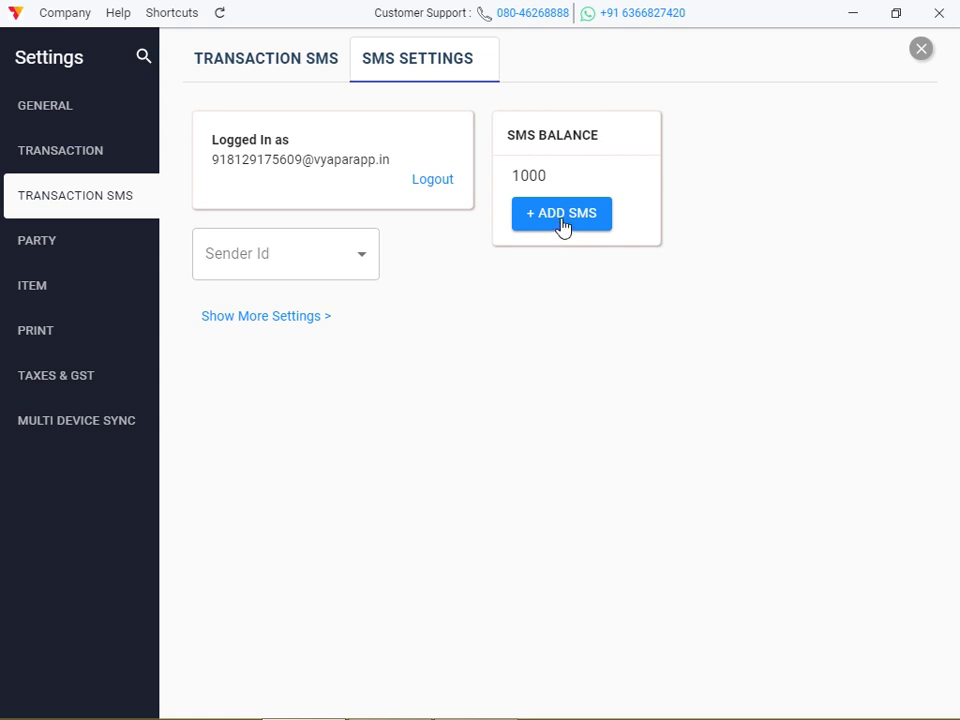
Choose + Add Sender Id from the Sender Id dropdown
click(358, 259)
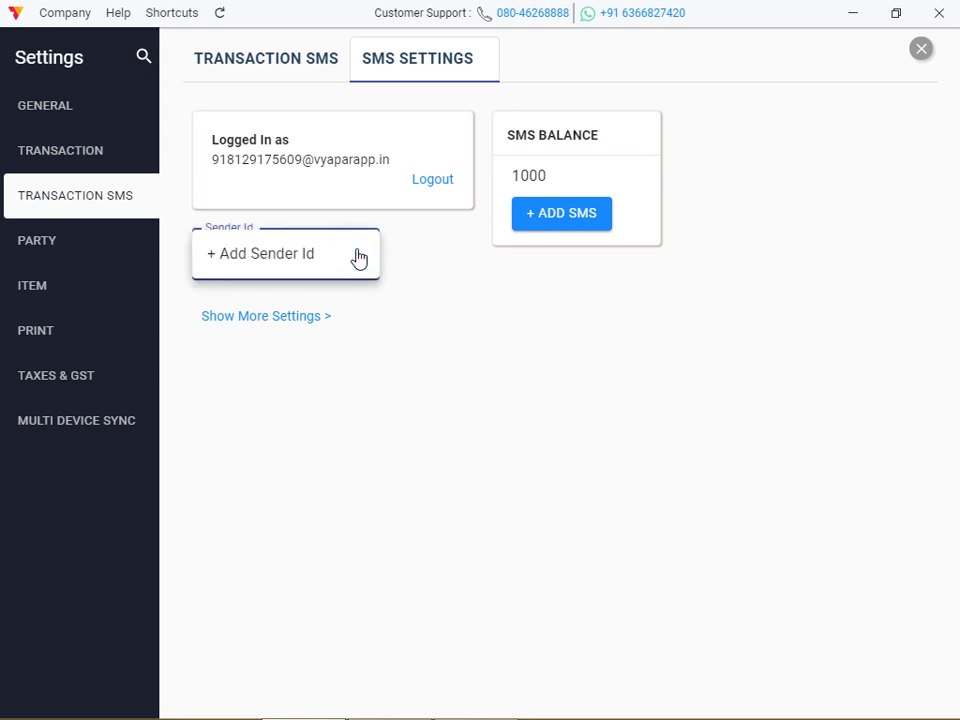
click(300, 318)
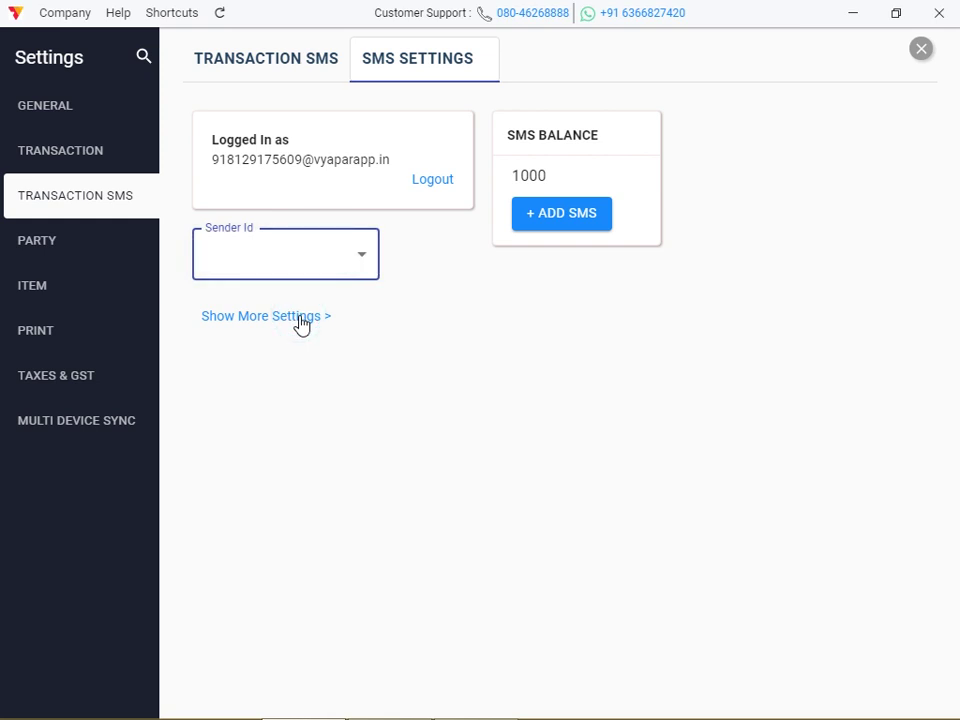
click(261, 259)
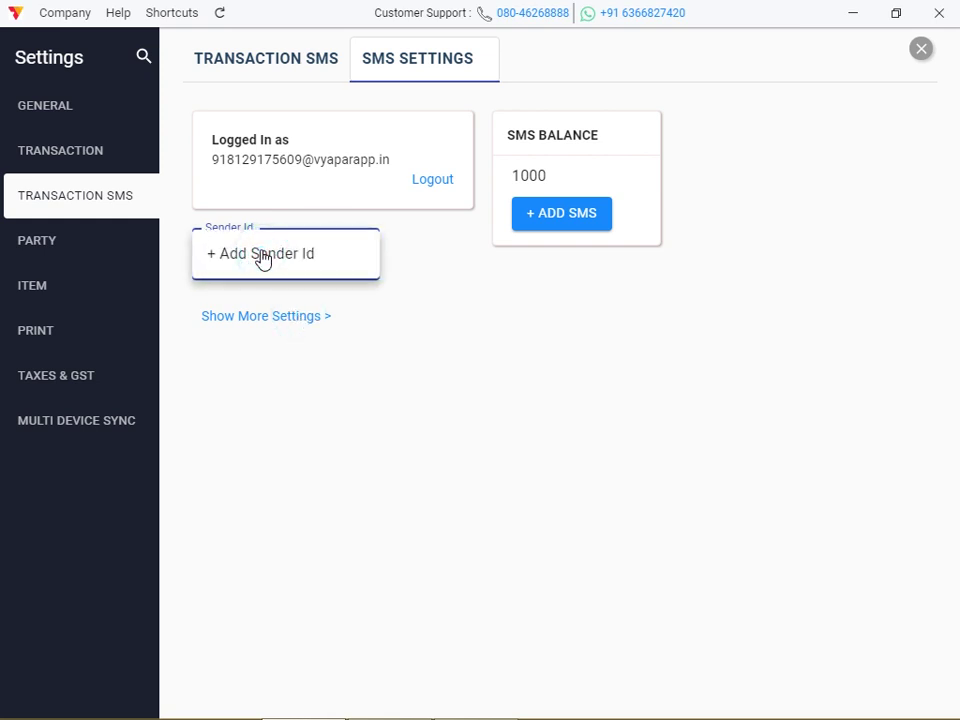
click(262, 256)
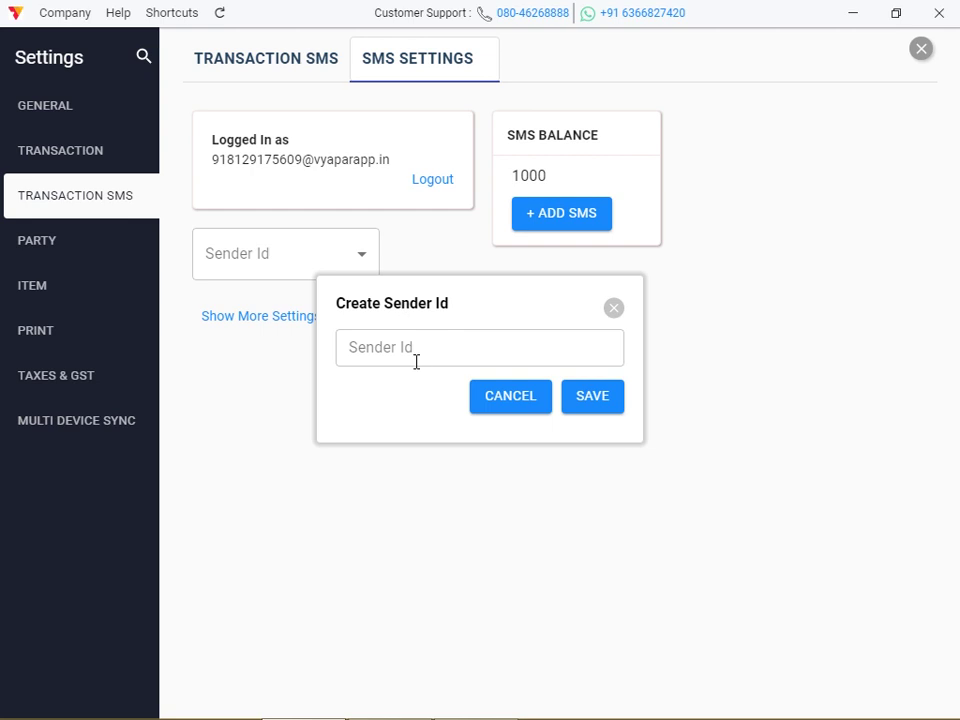
Enter VYDMKE as the new six-letter uppercase sender ID and save it
click(414, 365)
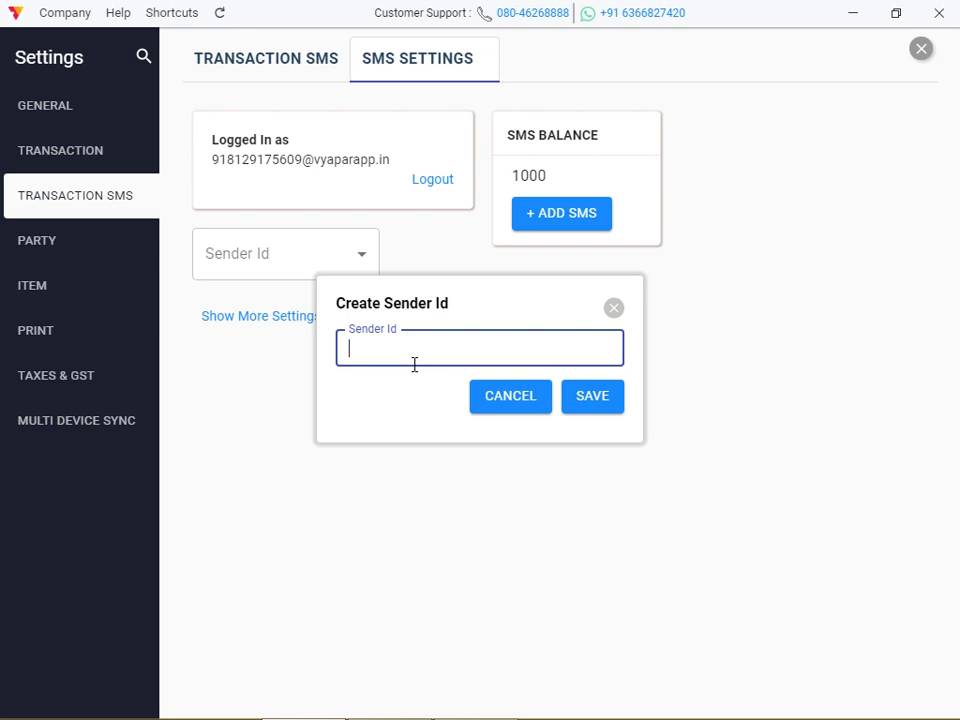
text(VYDM)
click(604, 405)
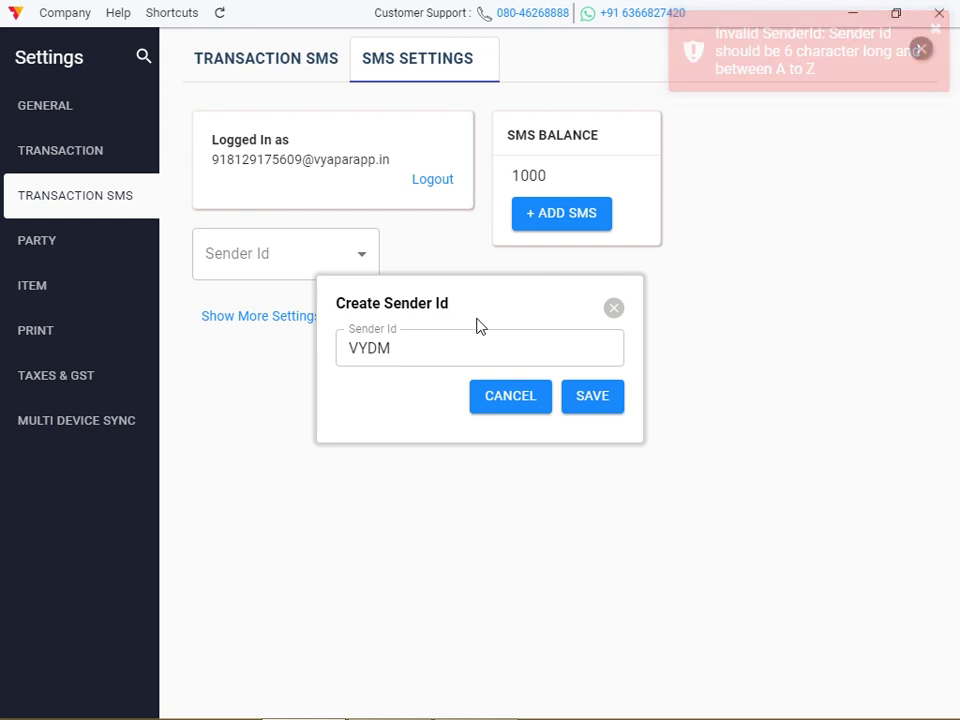
click(436, 343)
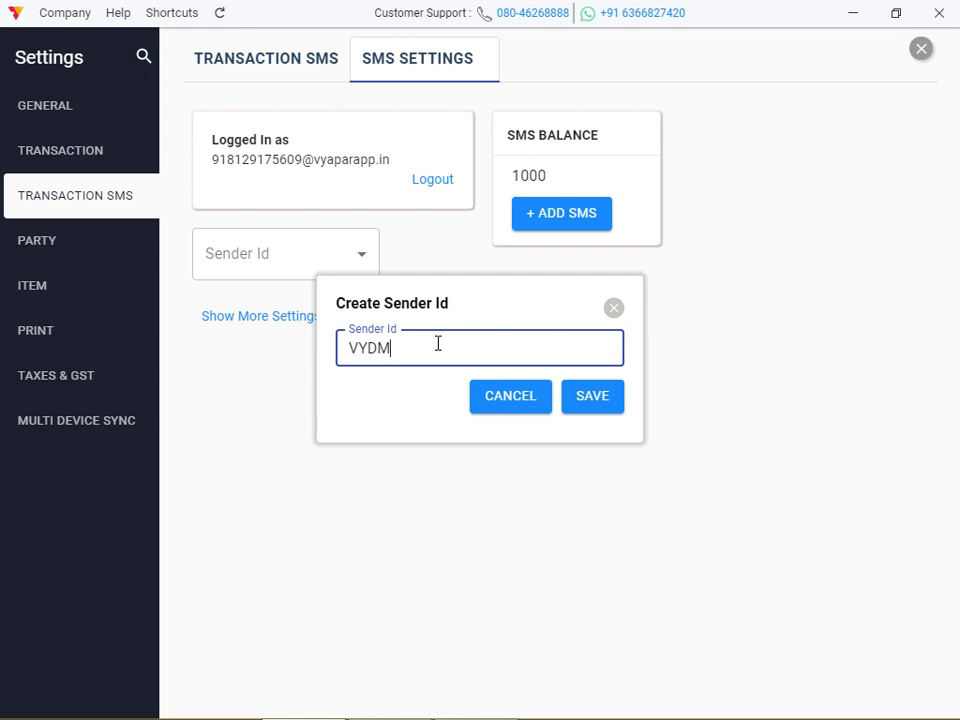
text(KE)
click(588, 400)
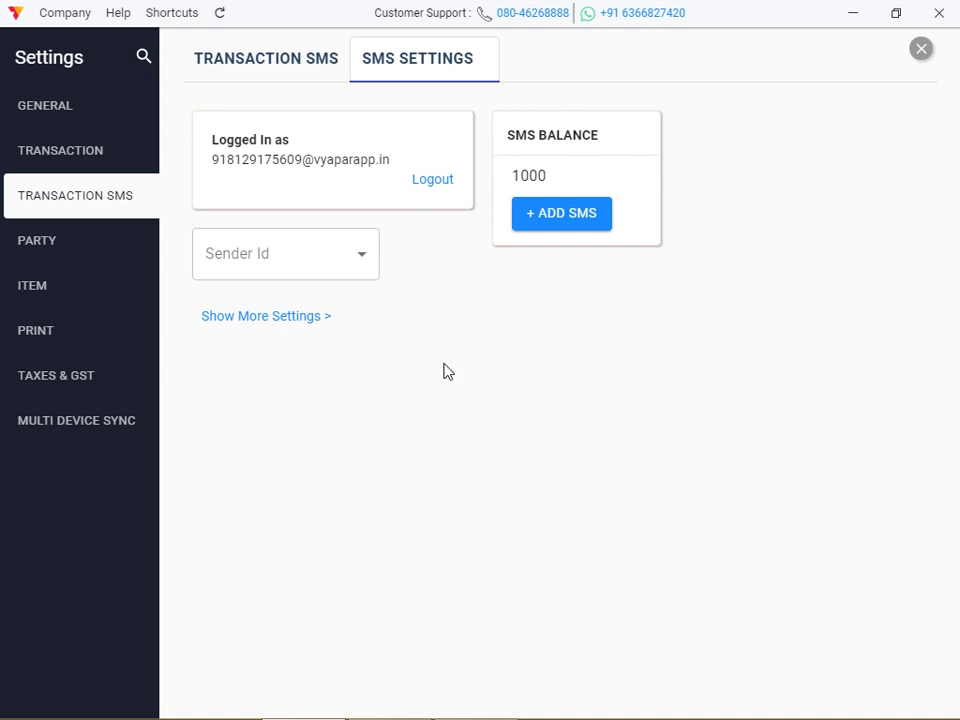
Move between the SMS tabs, then go to the PARTY settings page
click(320, 82)
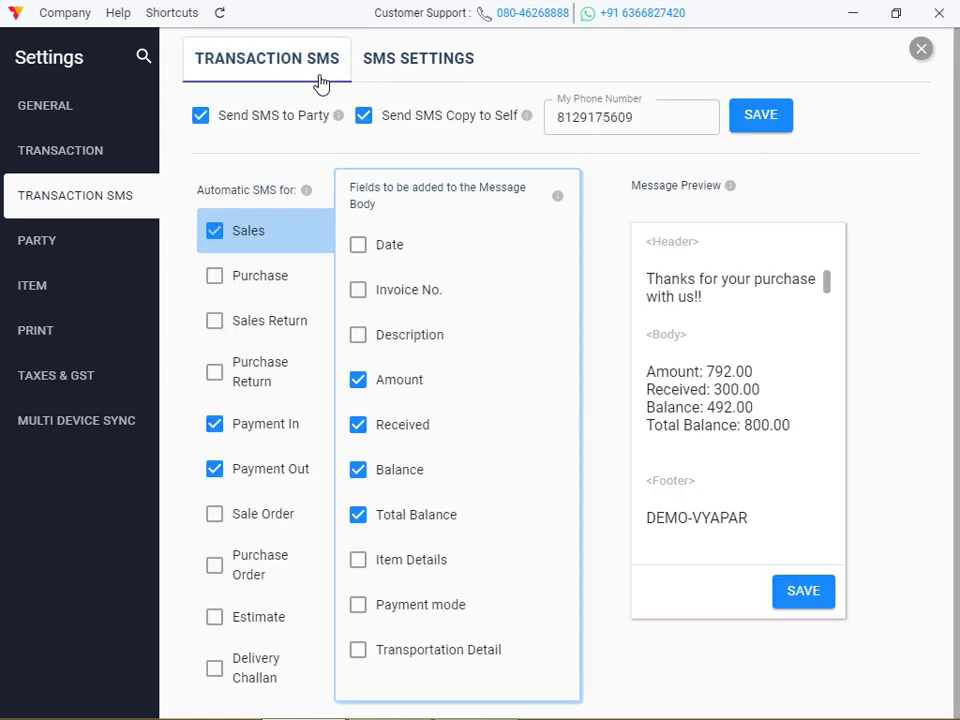
click(388, 78)
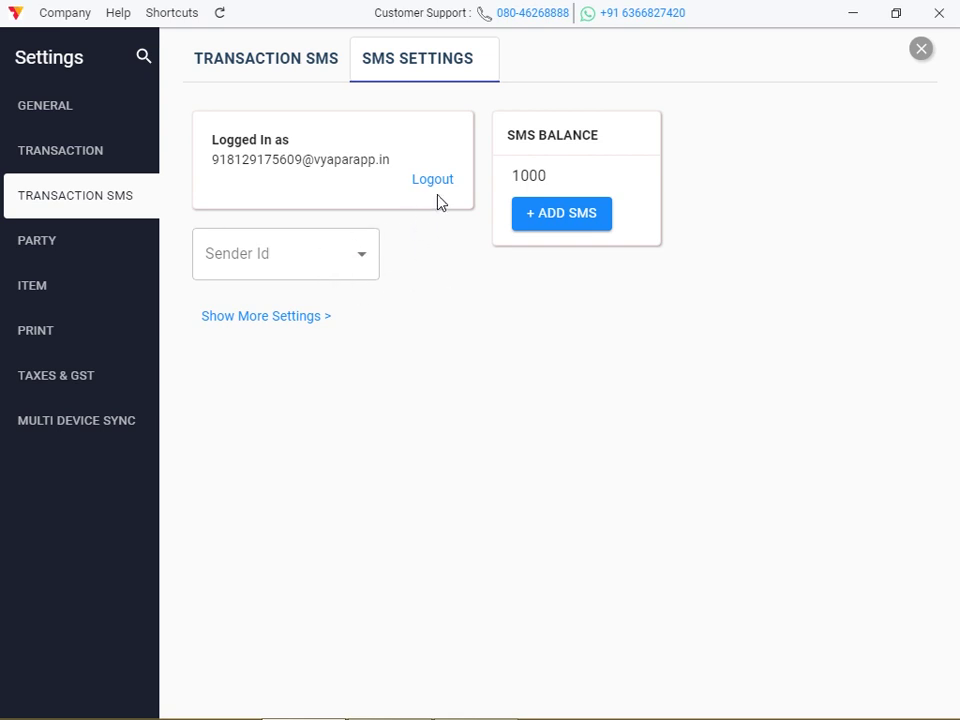
click(65, 251)
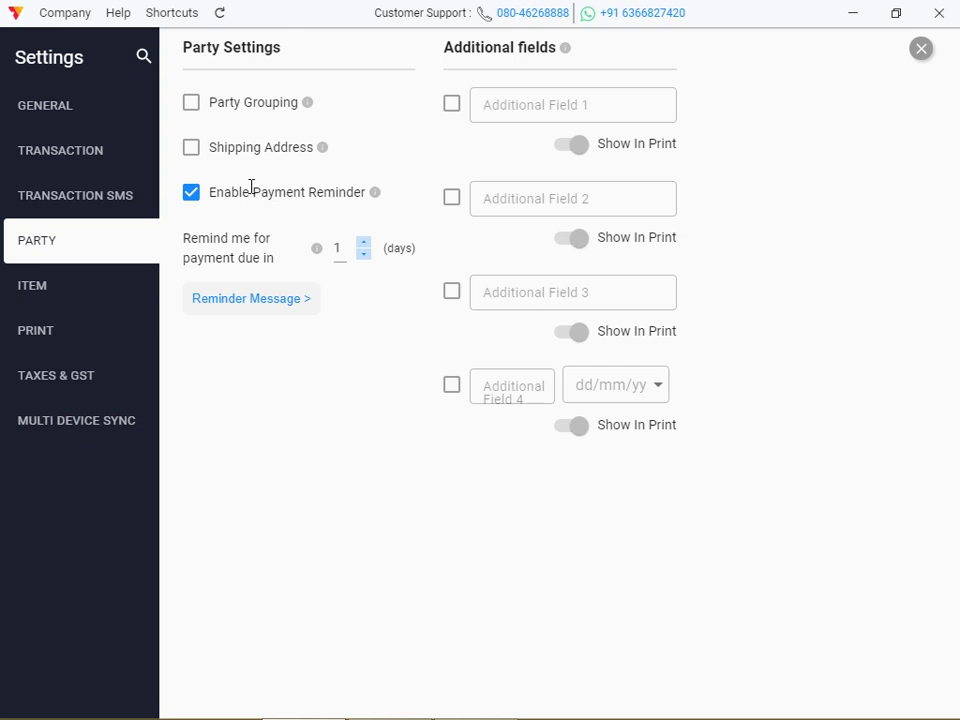
Toggle Party Grouping and Shipping Address on and off, disable Payment Reminder, and close Settings
click(193, 106)
mouse_move(308, 104)
click(196, 155)
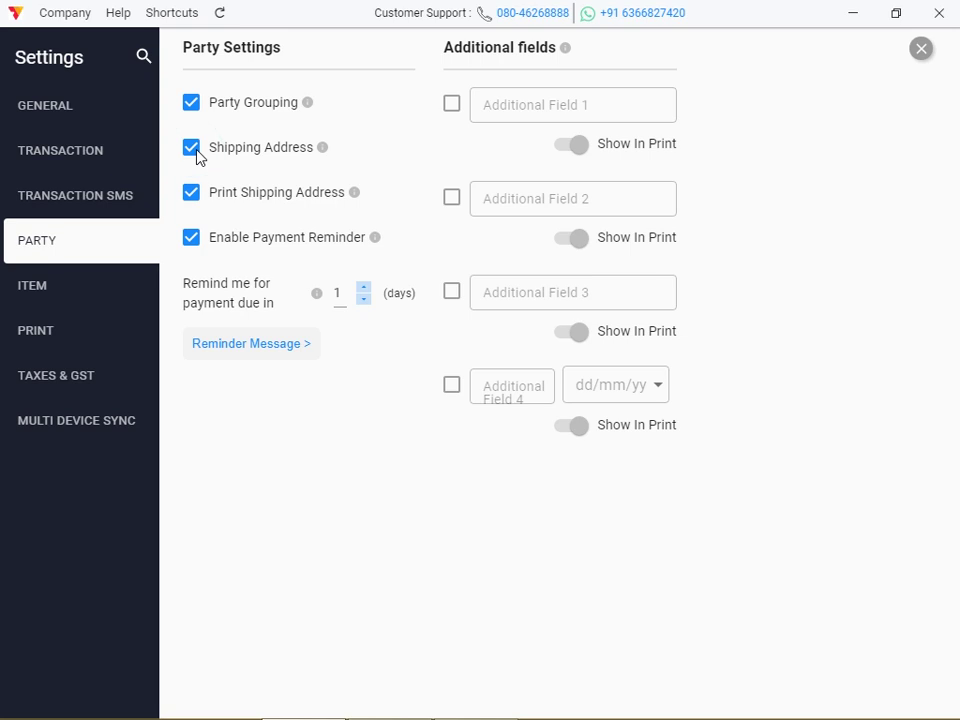
mouse_move(324, 154)
click(191, 105)
click(193, 157)
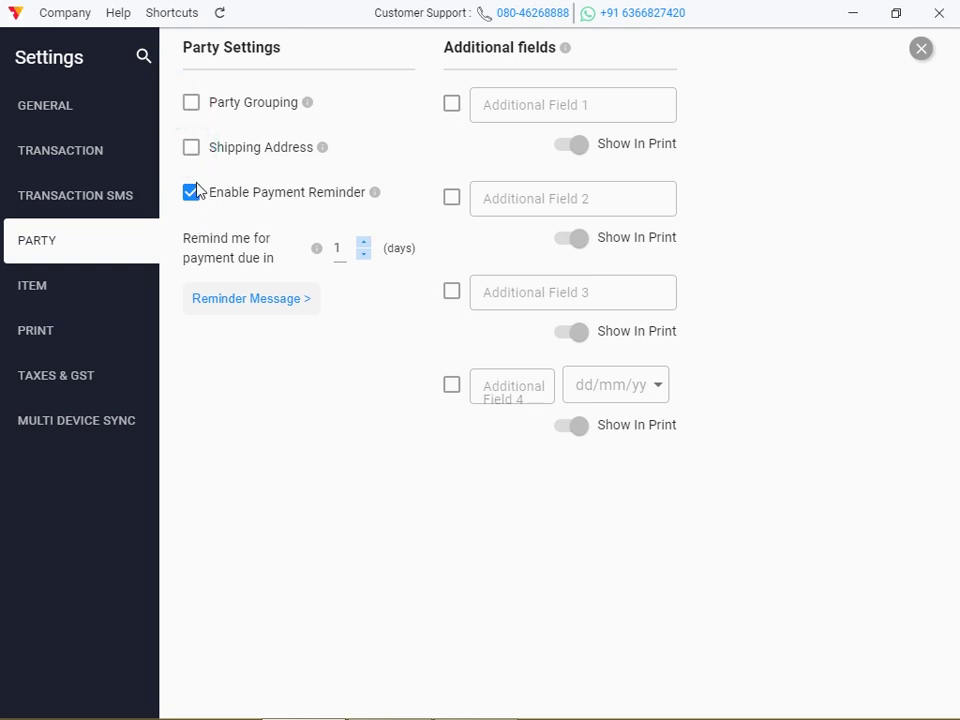
click(191, 200)
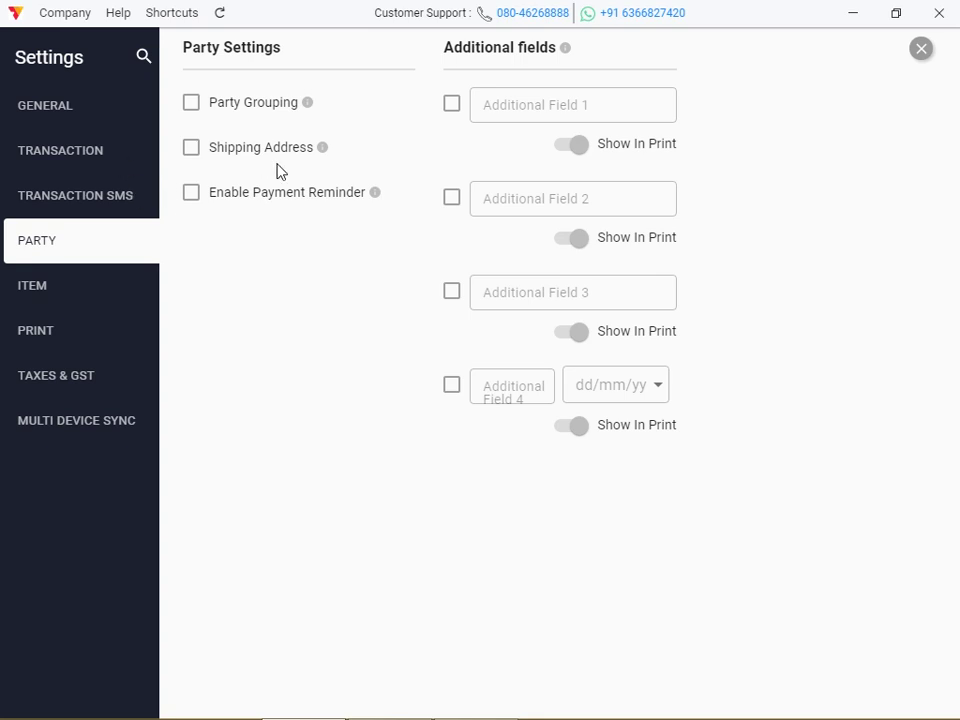
click(921, 49)
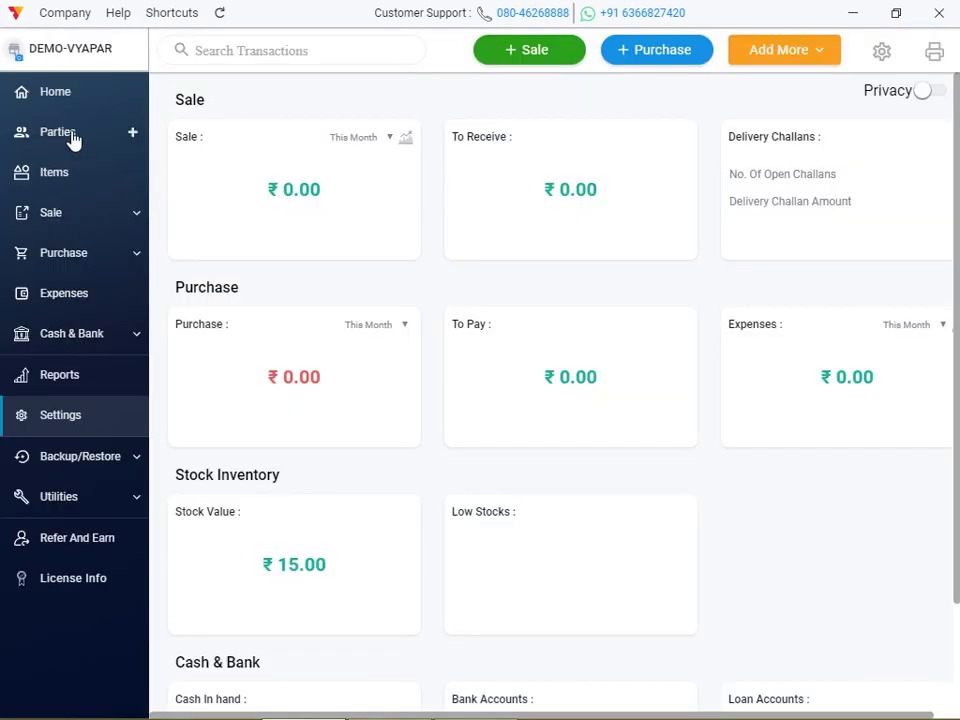
From Parties, add a first party with its name and phone number and save it
click(73, 138)
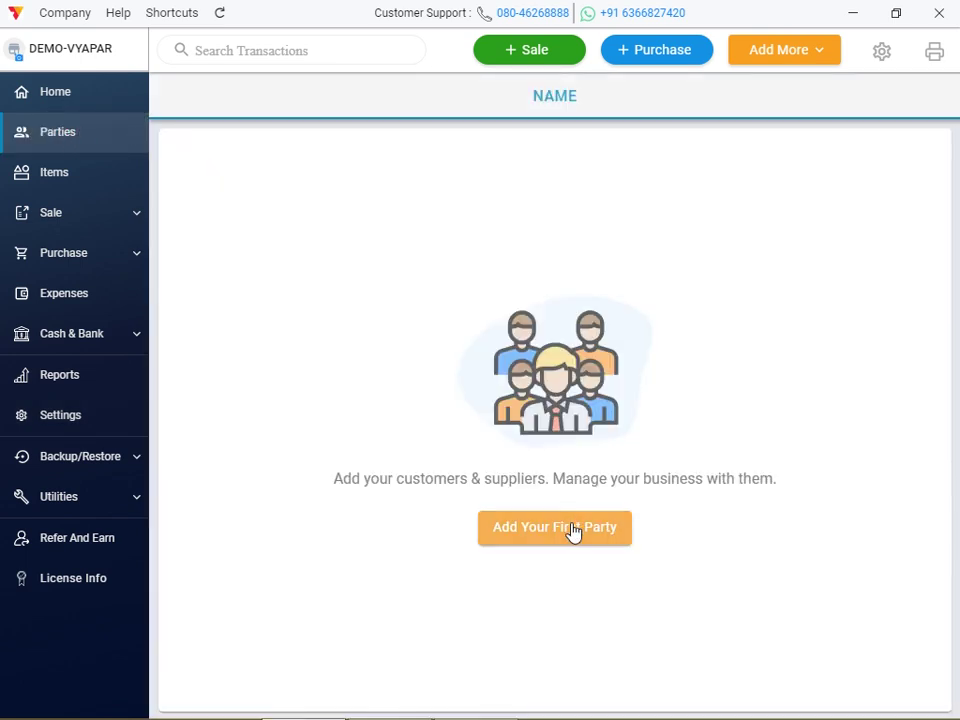
click(570, 528)
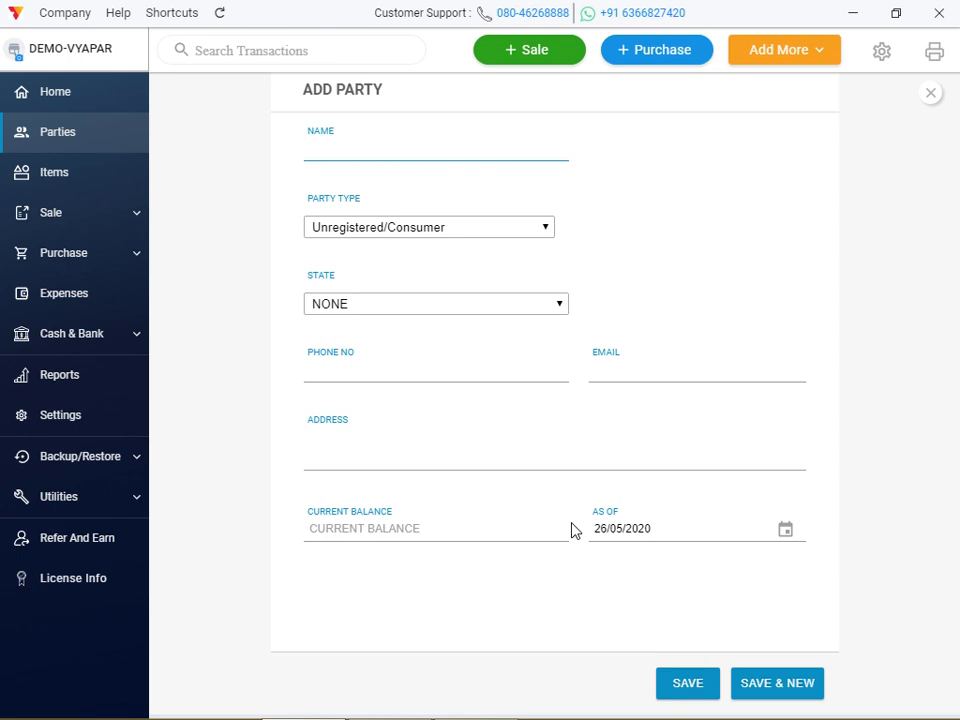
text(ARUN)
click(370, 371)
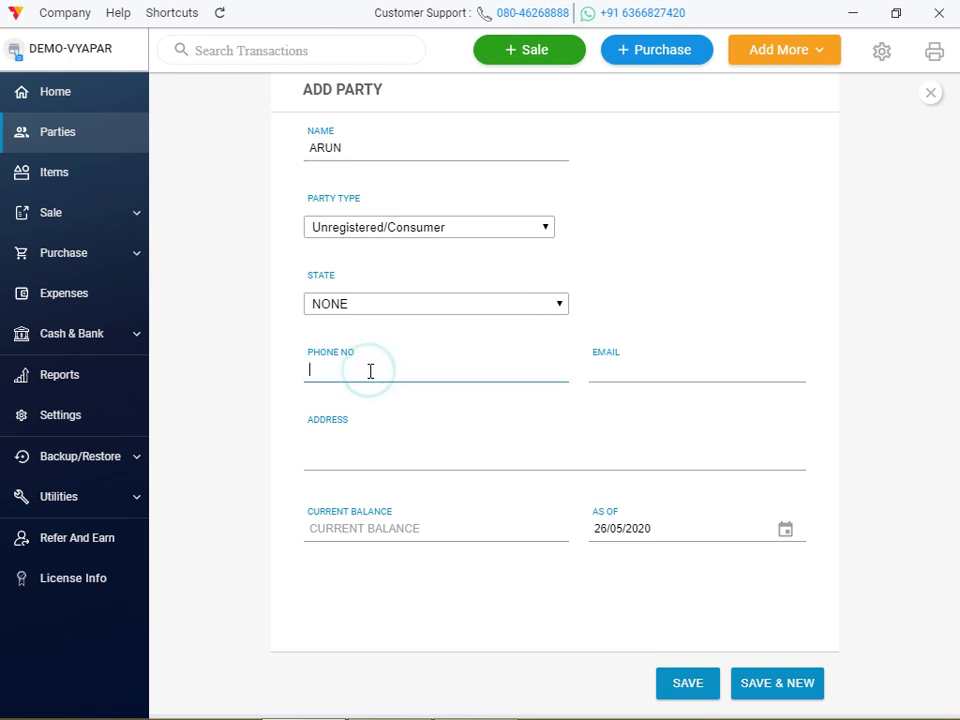
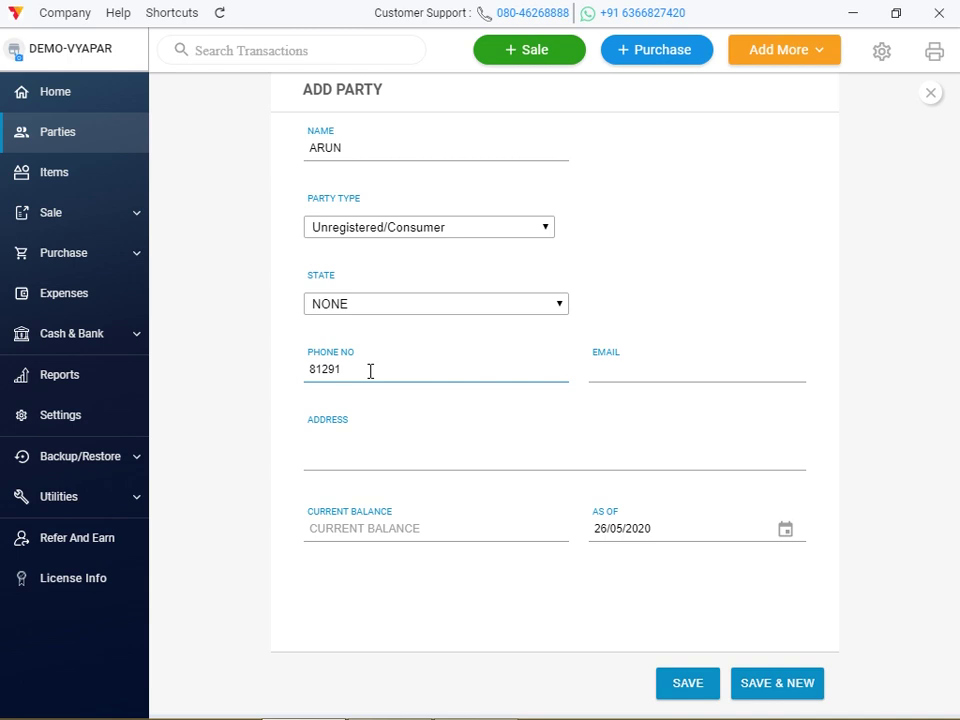
click(705, 692)
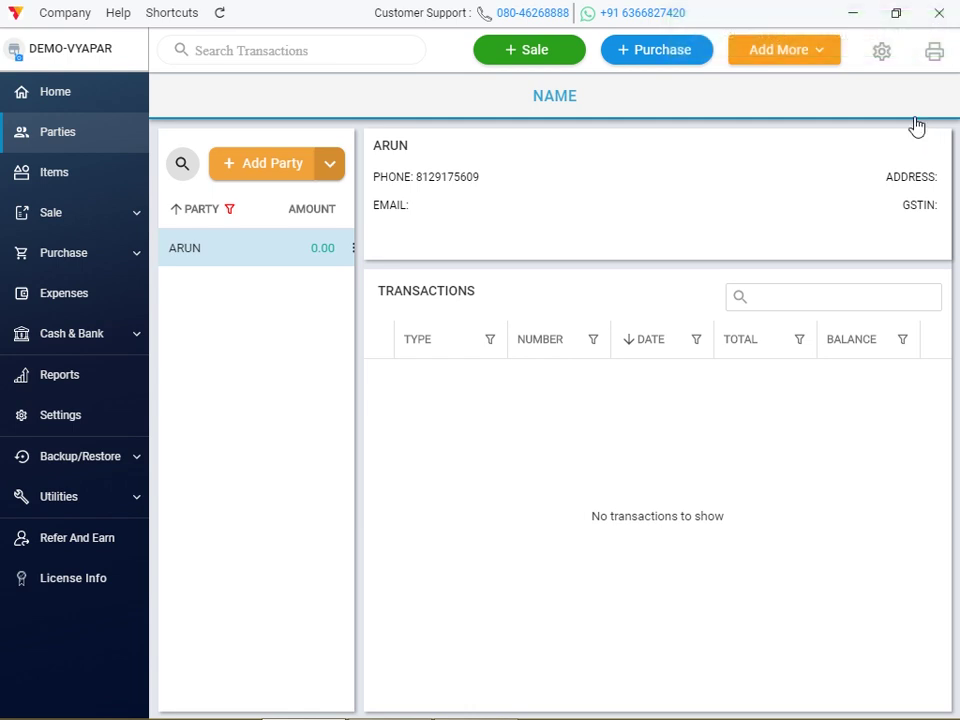
Enable Party Grouping in Party settings and close Settings
click(881, 51)
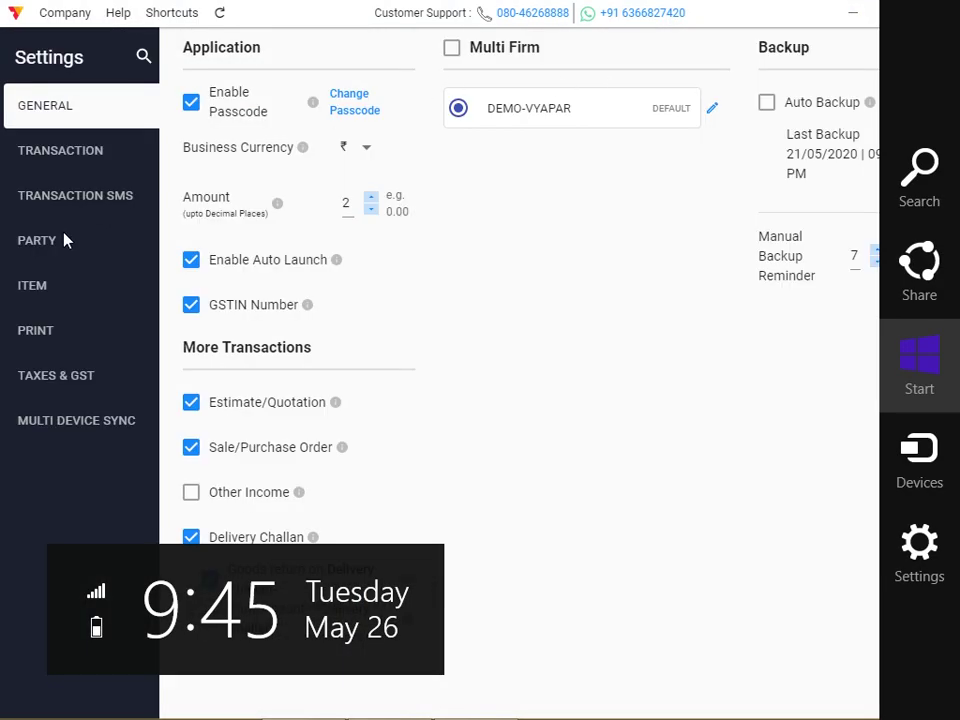
click(63, 240)
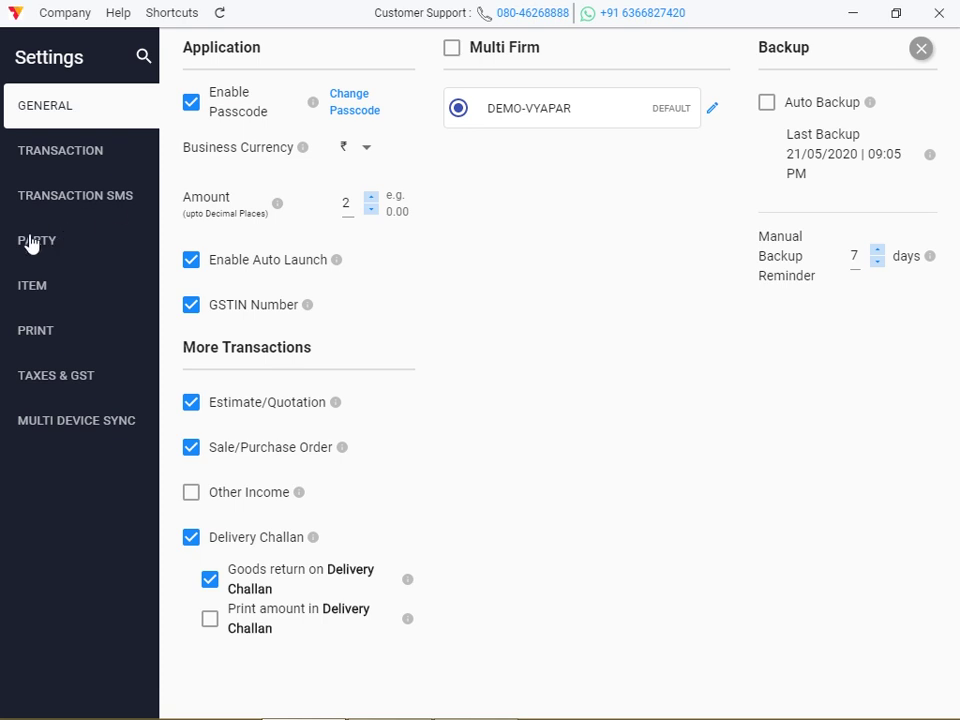
click(34, 242)
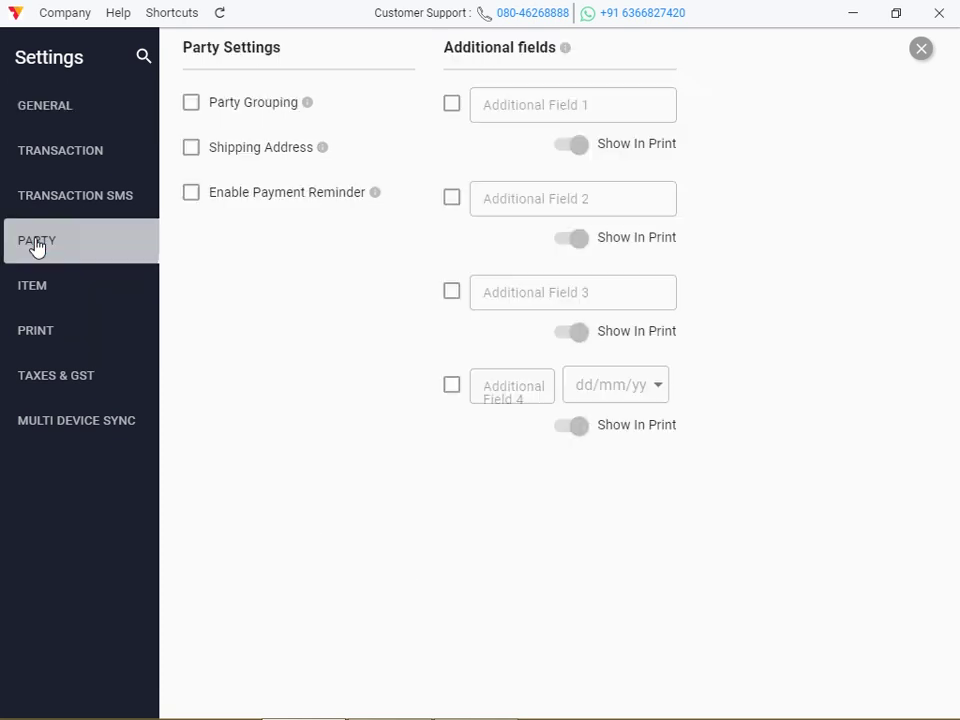
click(194, 108)
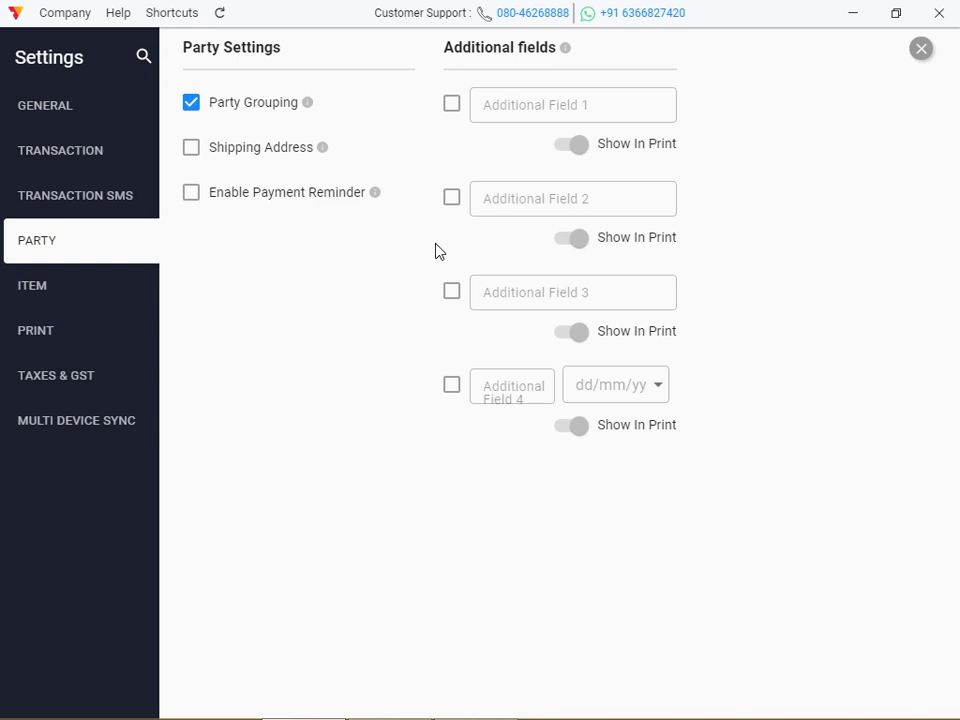
click(924, 58)
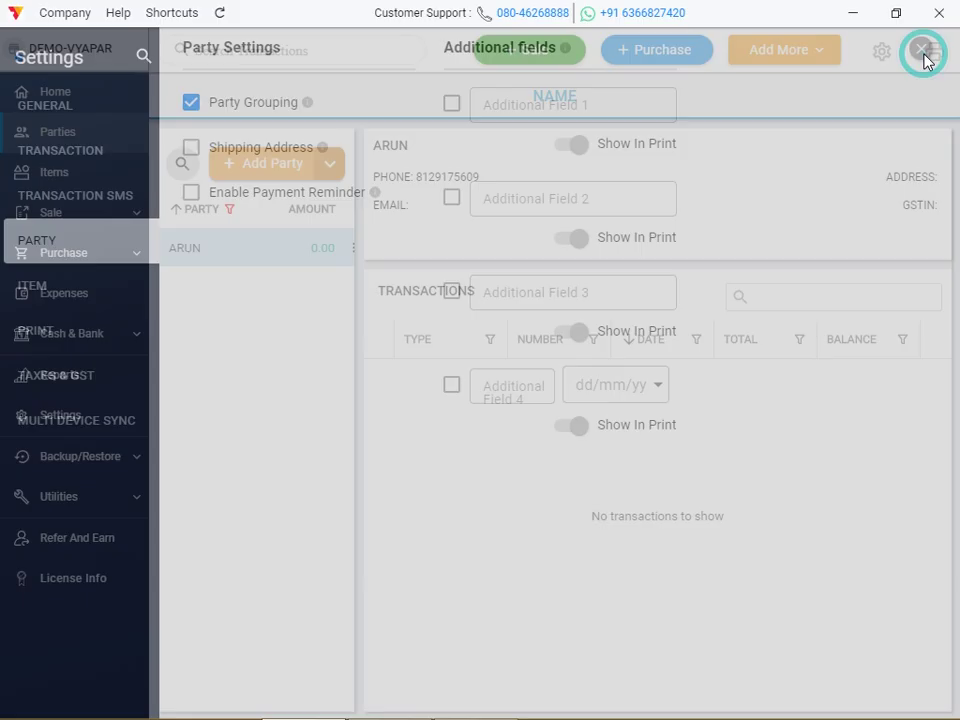
Start a new Add Party form and view its Party Group choices
key(super+c)
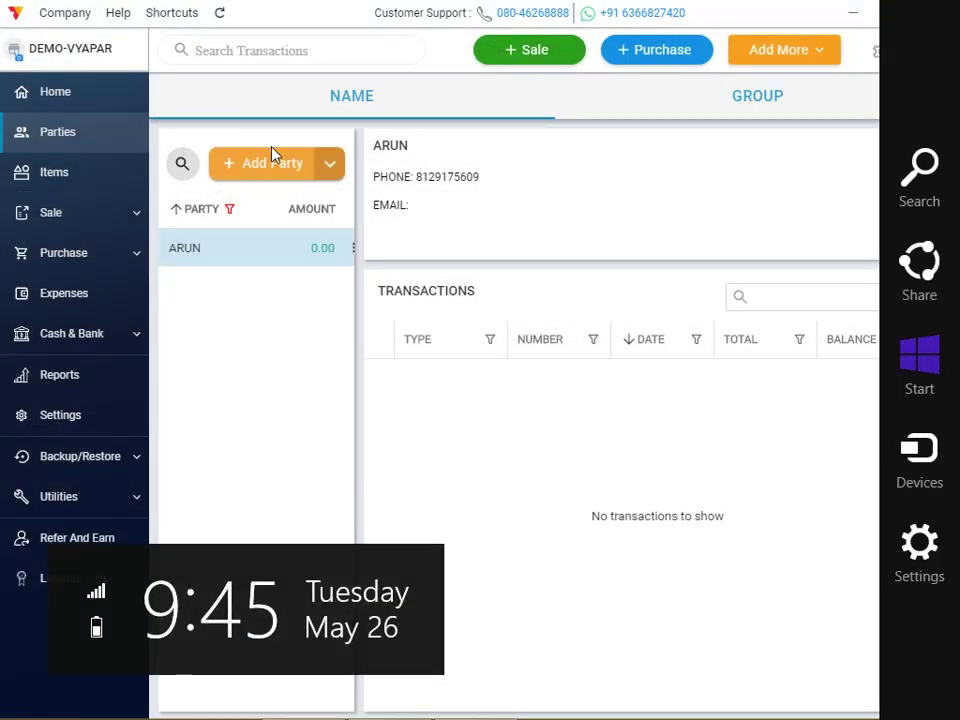
click(280, 165)
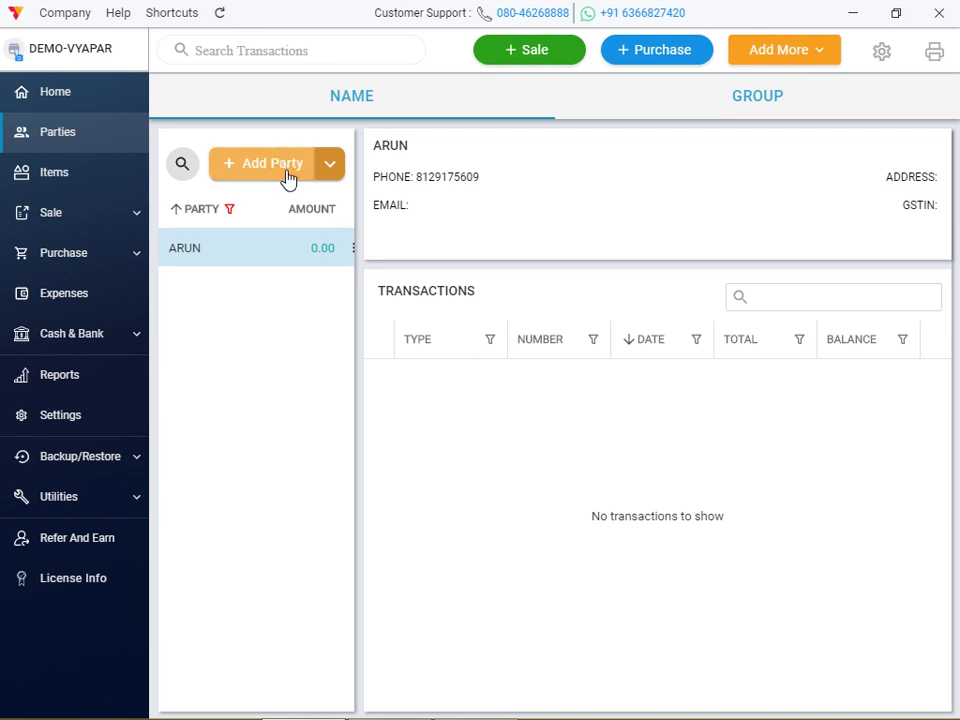
click(283, 172)
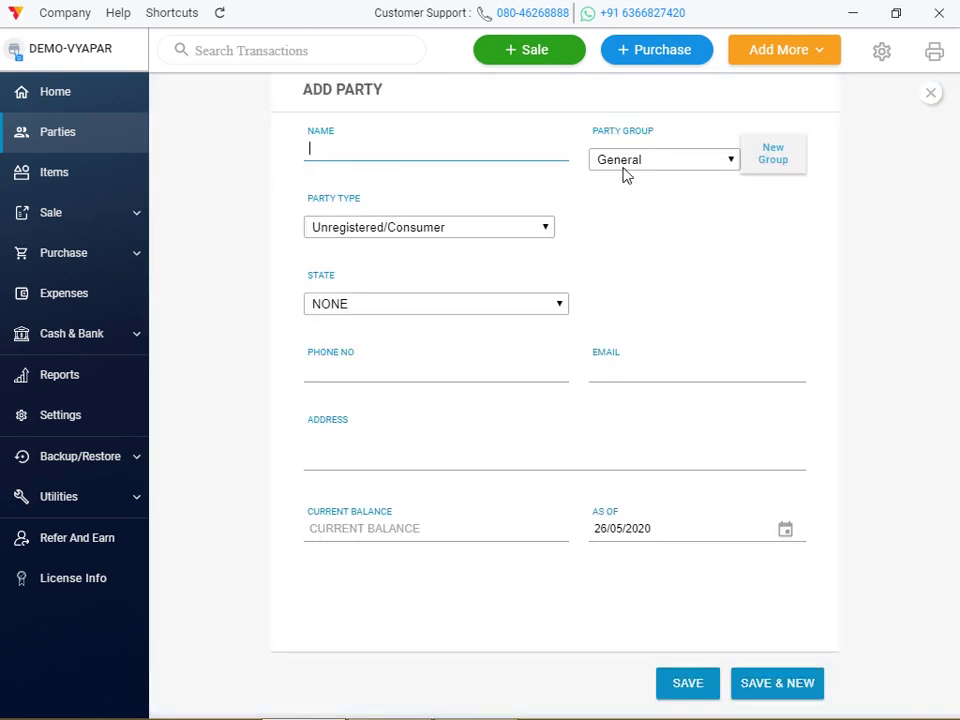
click(697, 165)
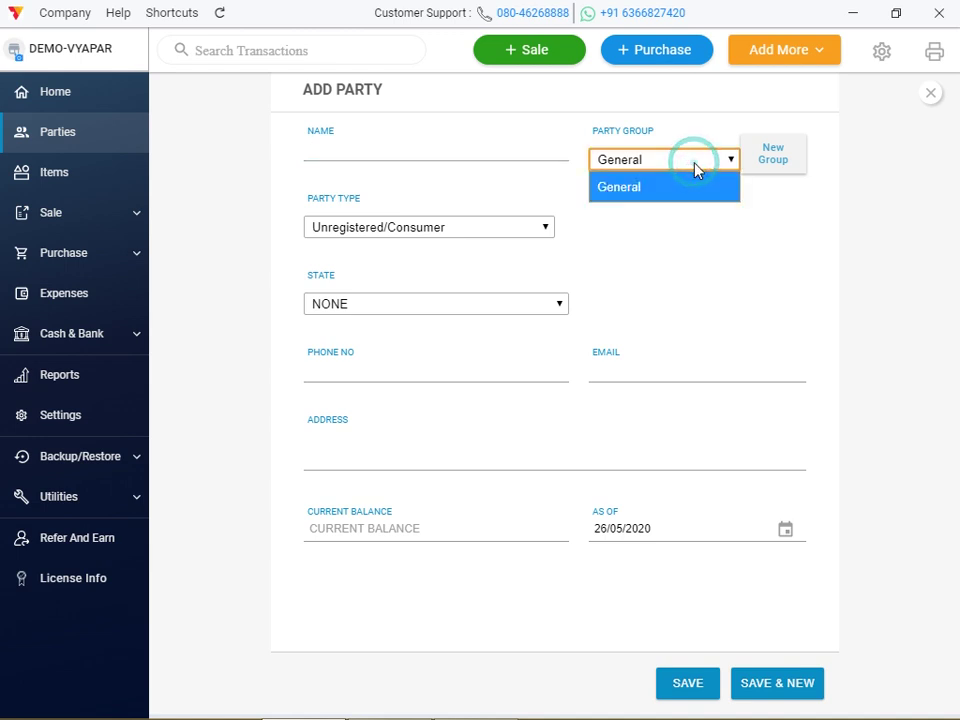
Create a new party group named CUSTOMER
click(675, 188)
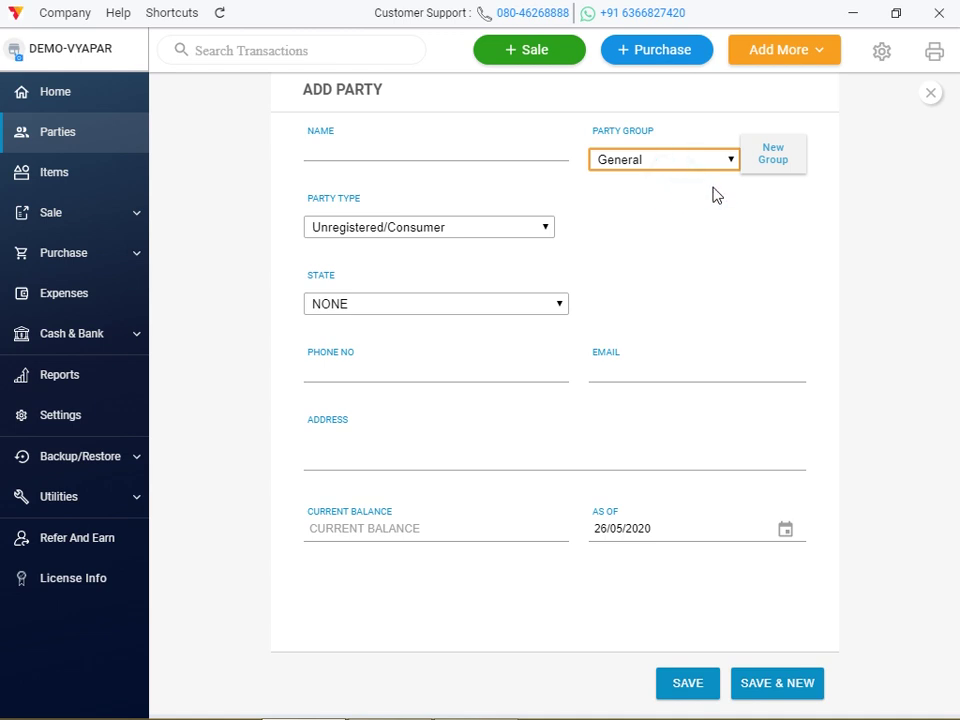
click(770, 165)
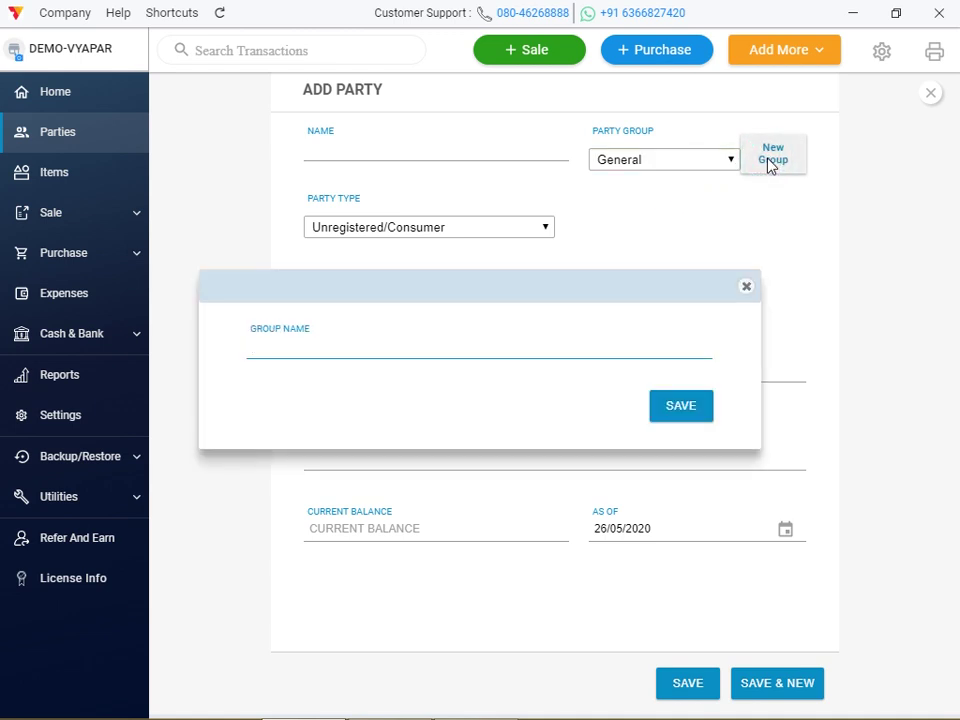
click(302, 355)
text(CUSTOMER)
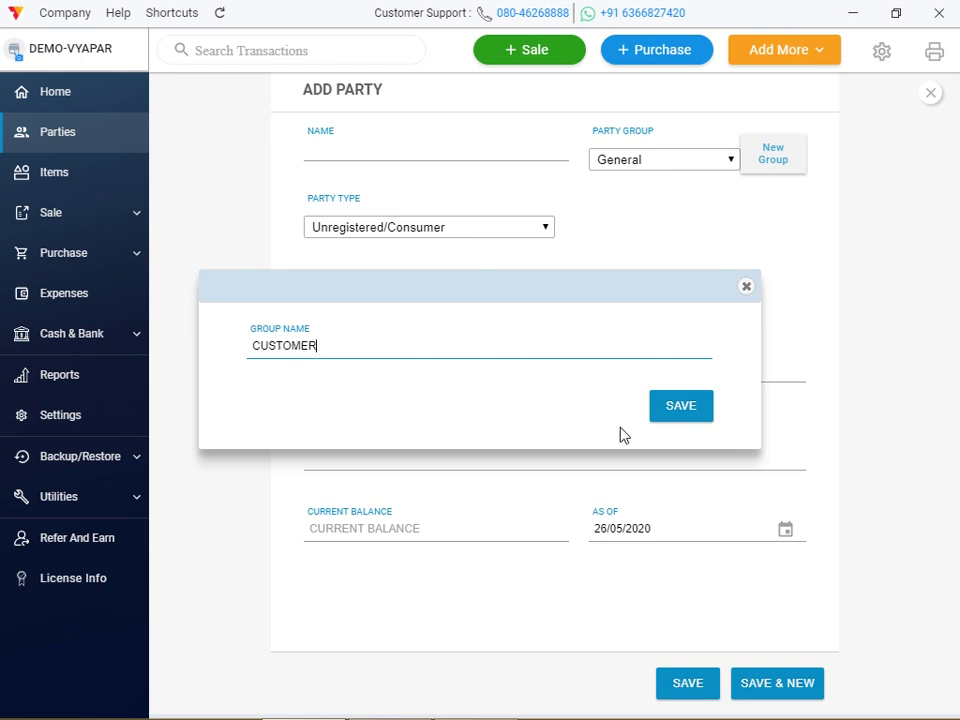
click(674, 420)
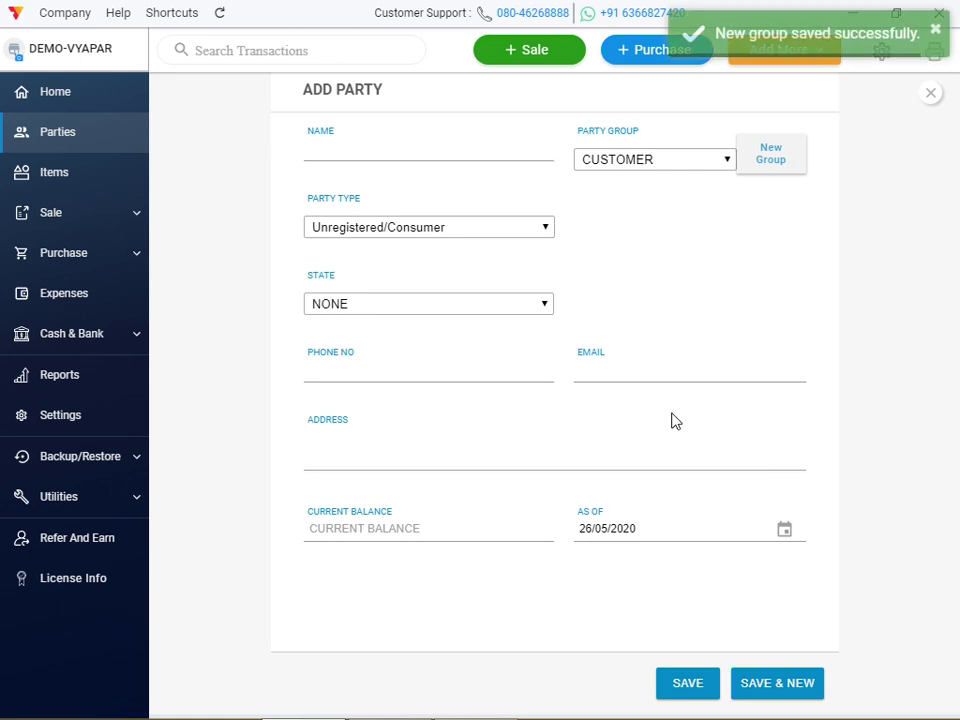
Create a second party group named SUPPLIER
click(771, 170)
text(SUPPLIER)
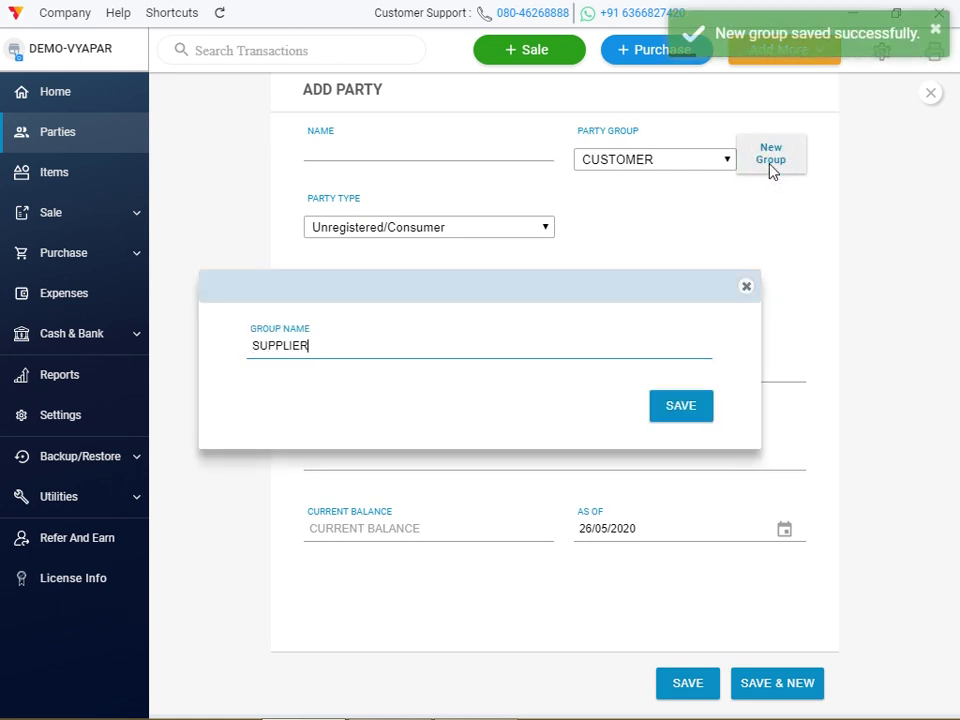
click(694, 412)
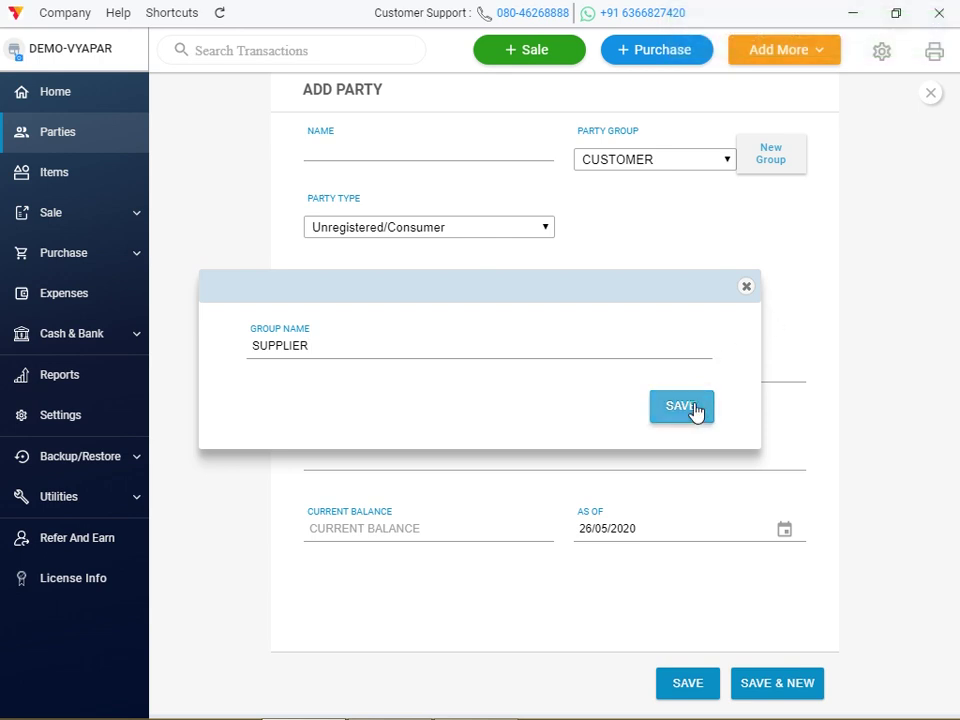
click(350, 150)
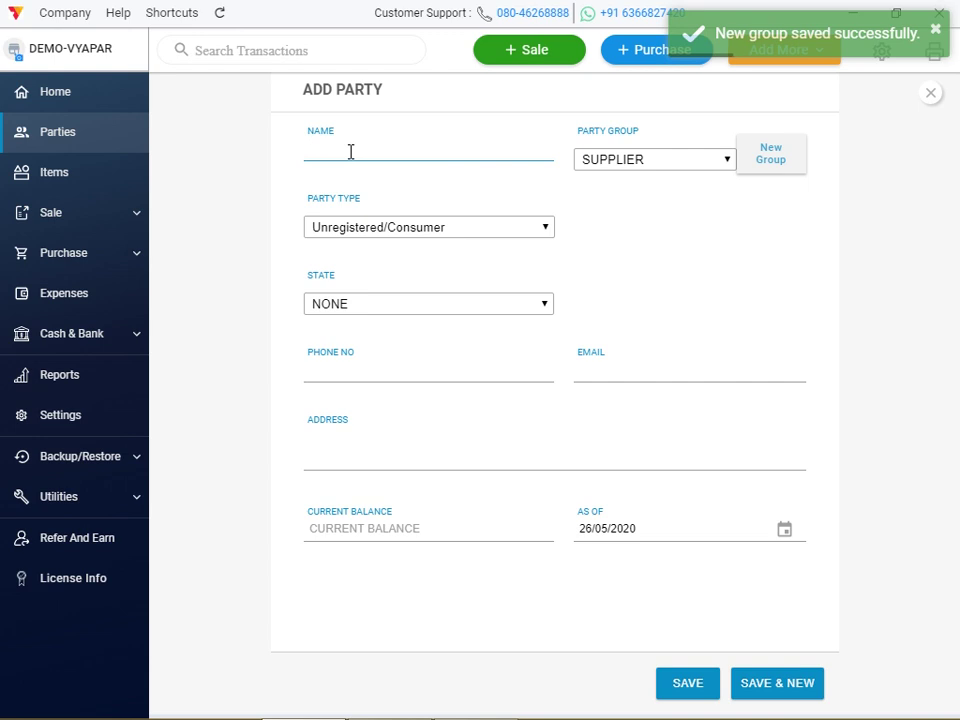
Name the party, assign it to the CUSTOMER group, and save it
text(RAJU)
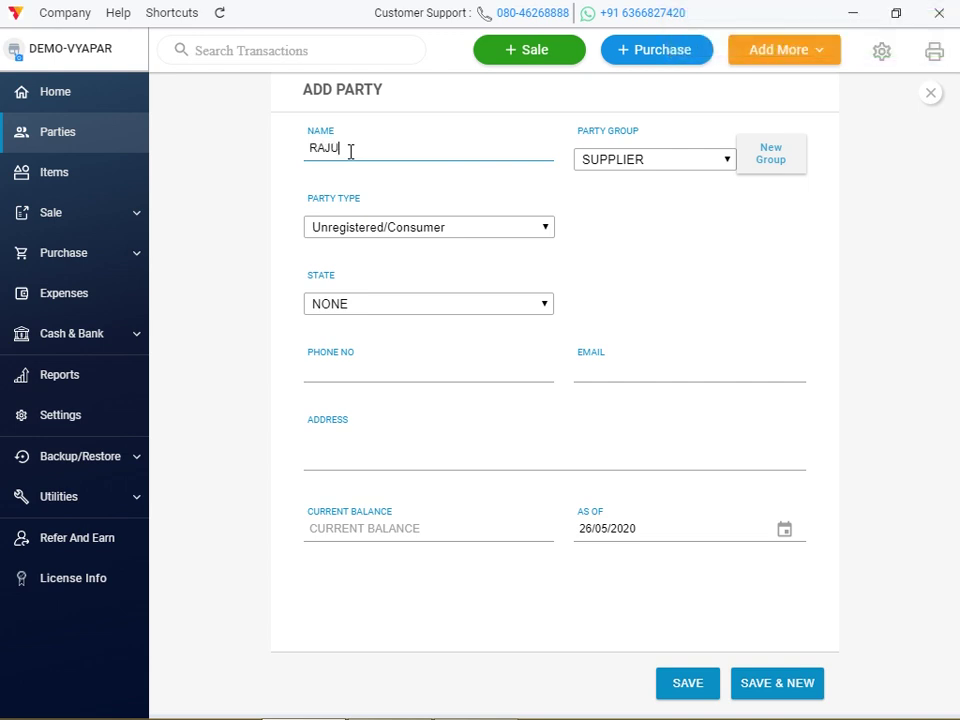
click(684, 162)
click(661, 187)
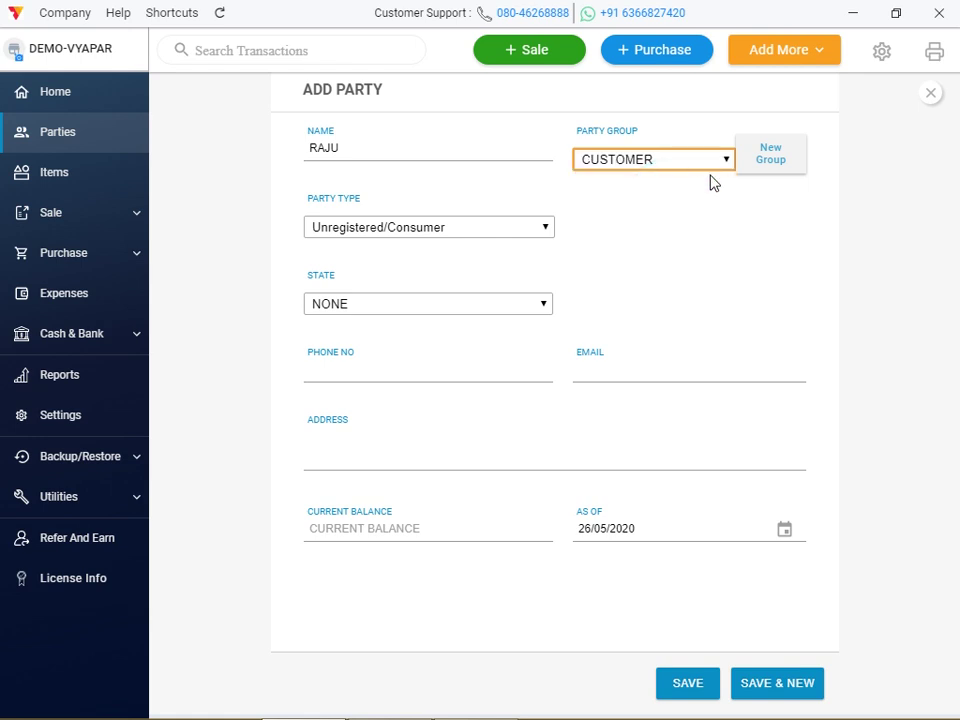
click(702, 682)
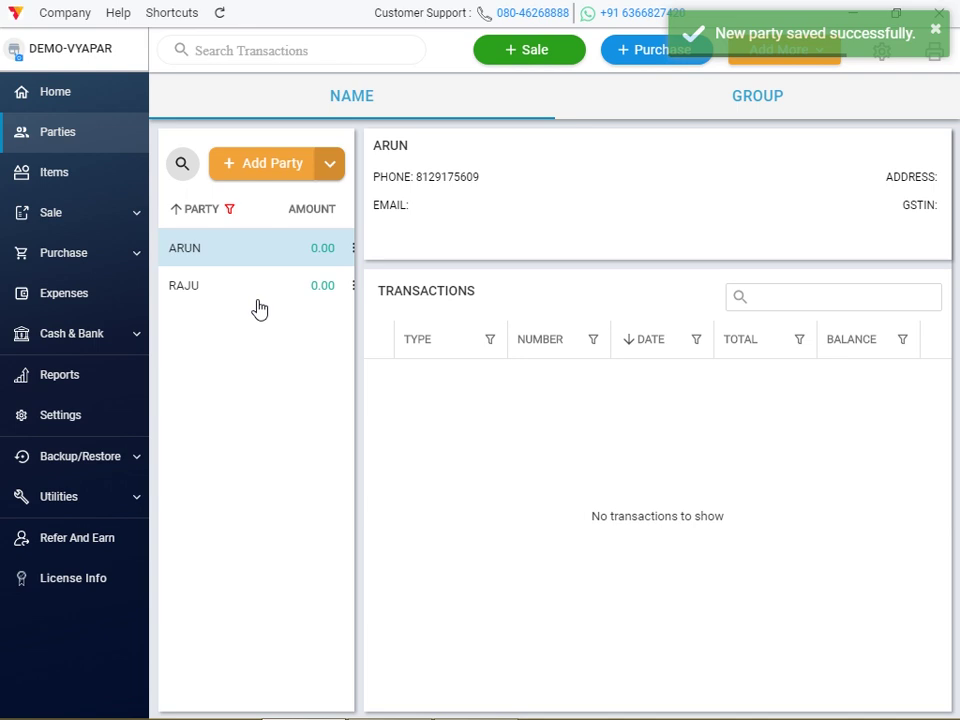
Add party RAJ ENTERPRISES in the SUPPLIER group and save it
click(277, 177)
text(R)
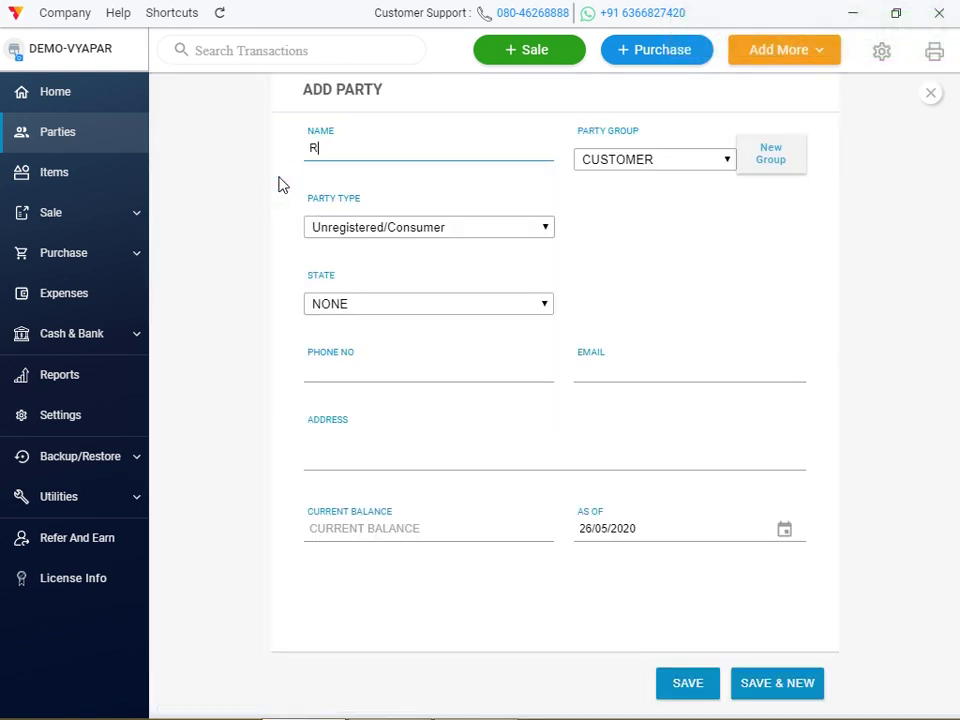
text(AJ ENTERPRI)
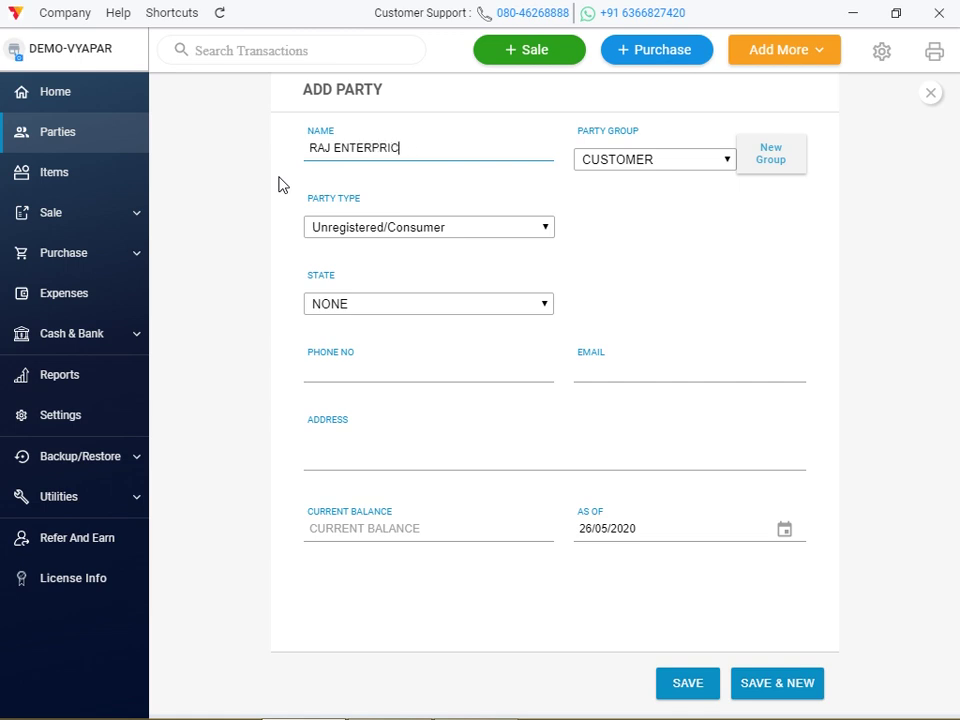
text(SES)
click(651, 162)
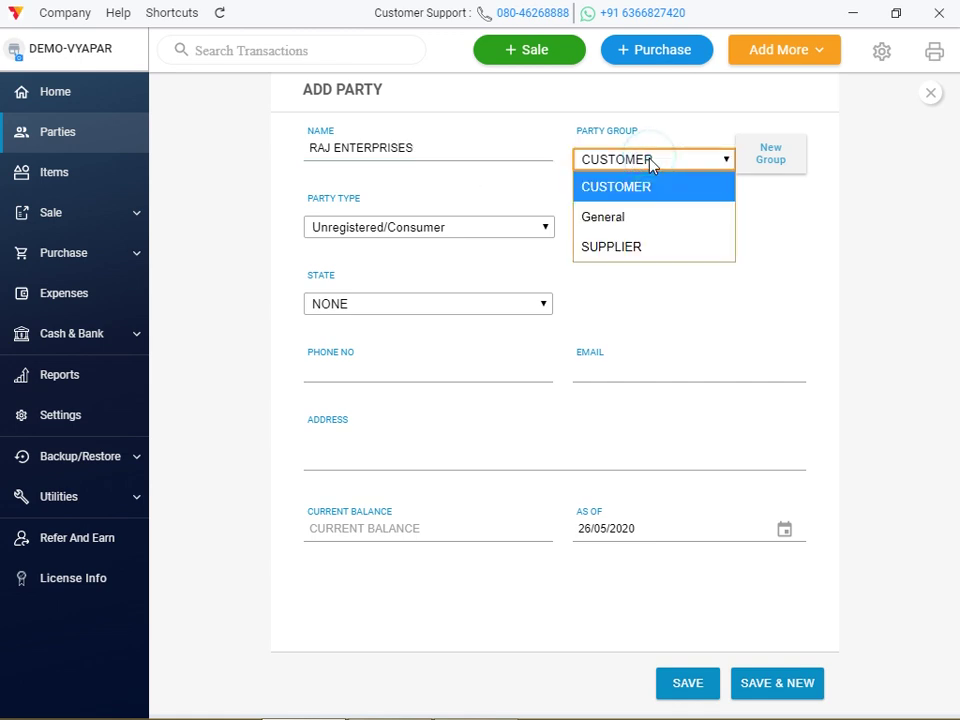
click(640, 250)
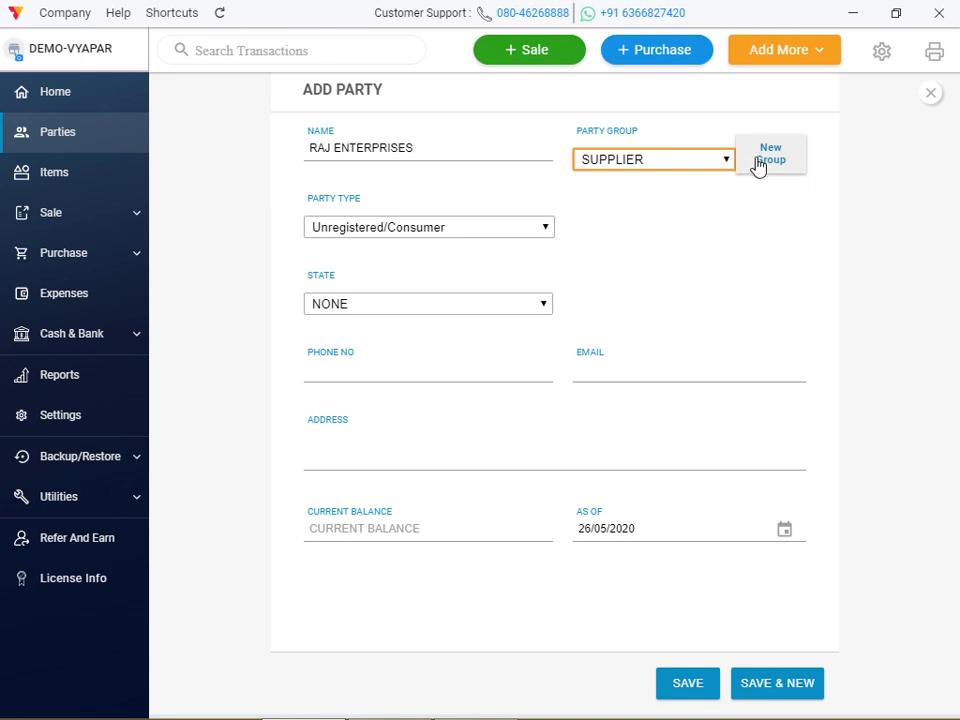
click(693, 684)
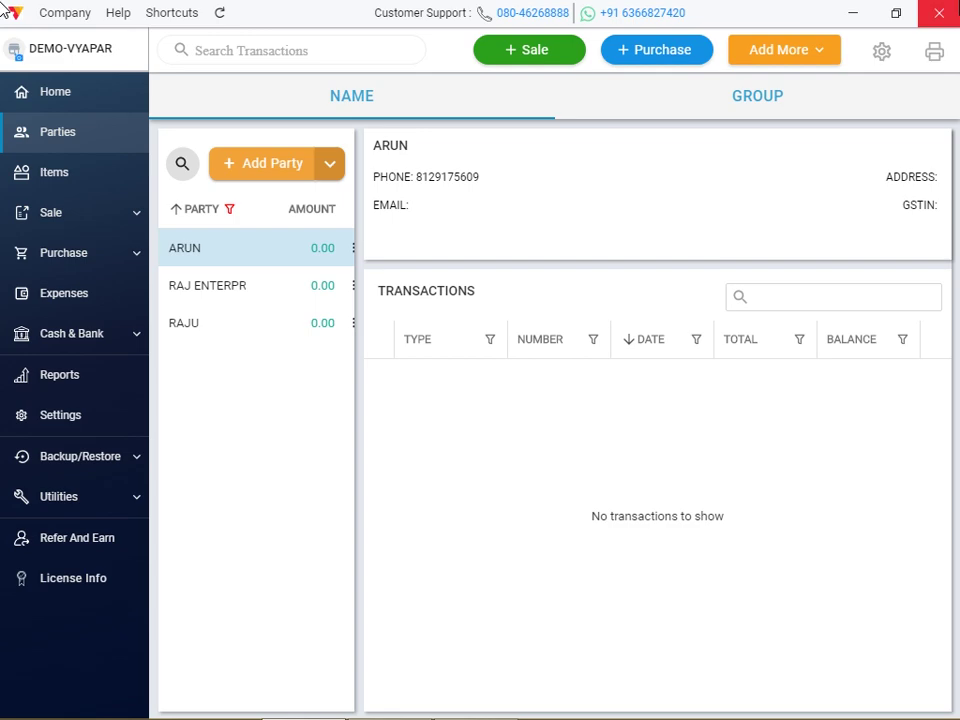
click(878, 54)
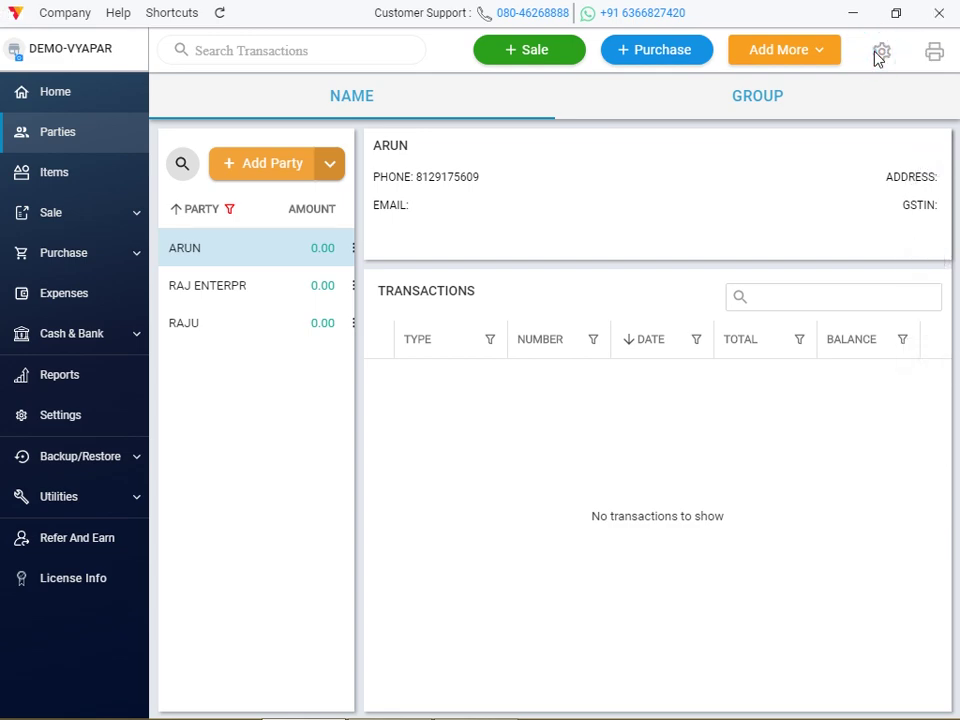
key(super+c)
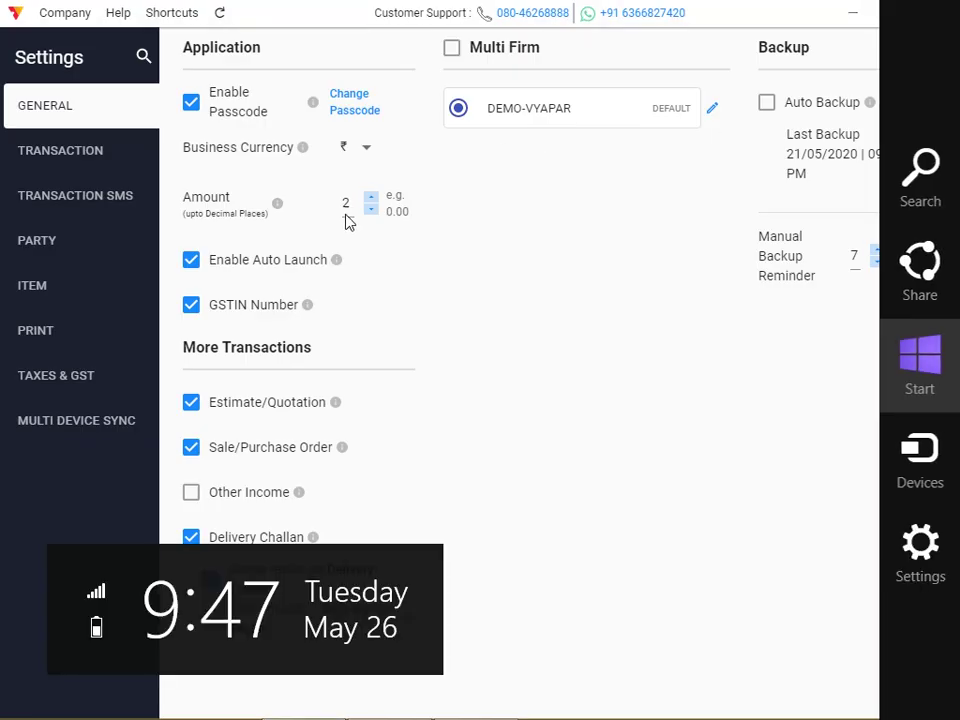
click(36, 240)
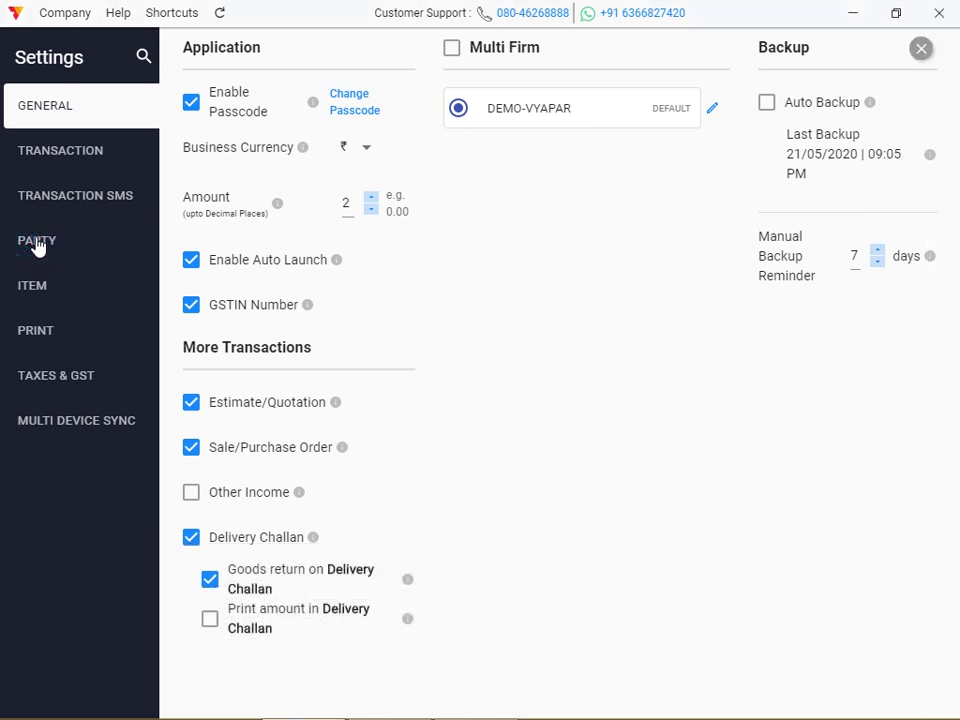
click(36, 242)
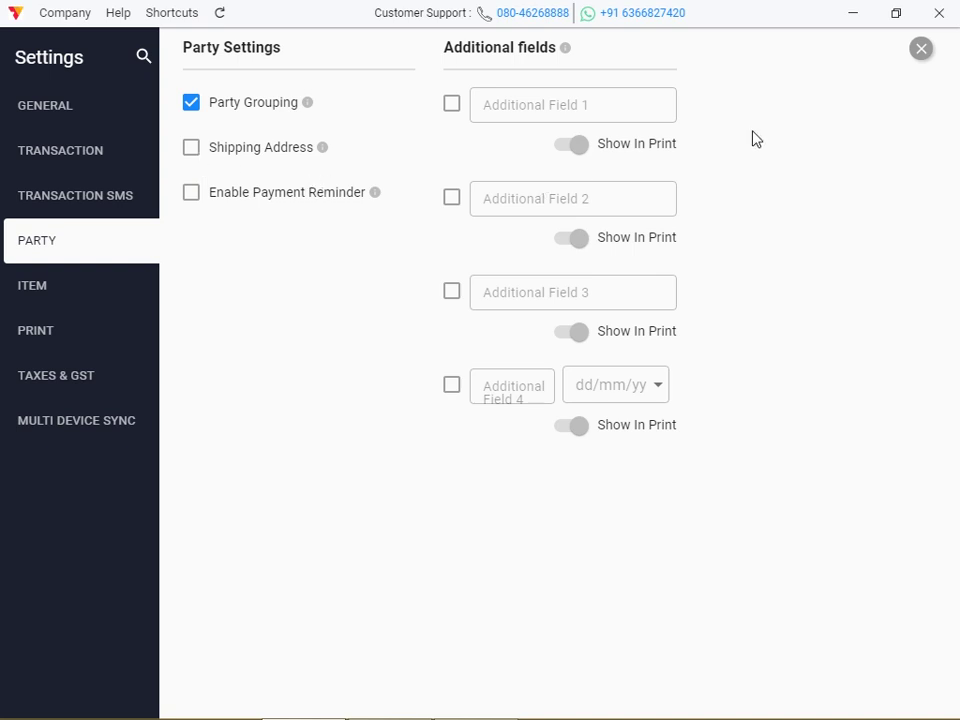
triple_click(920, 50)
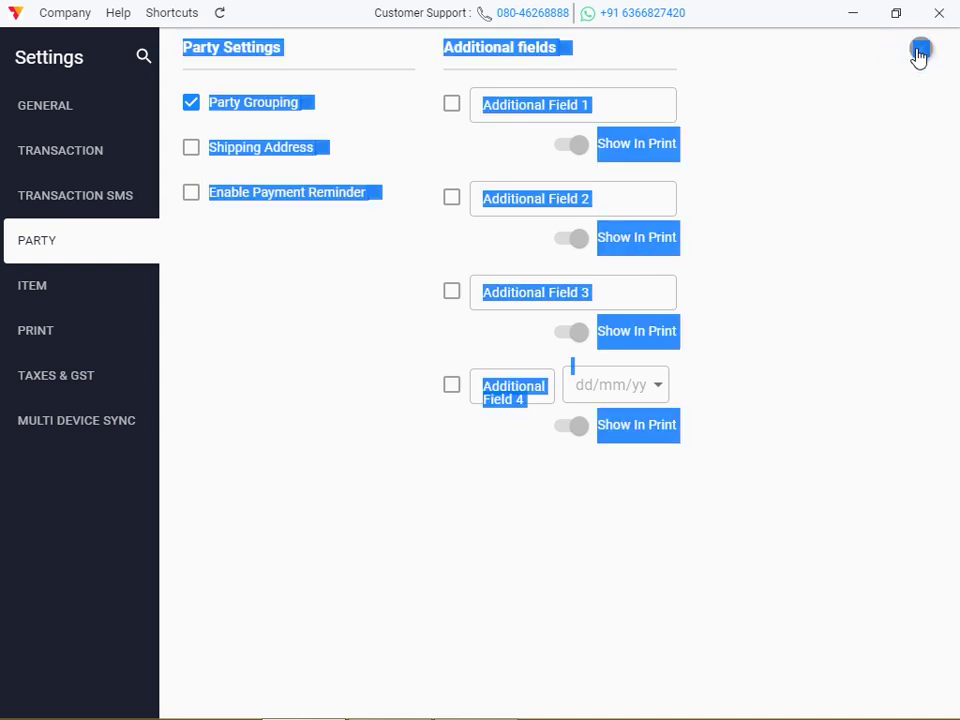
click(851, 190)
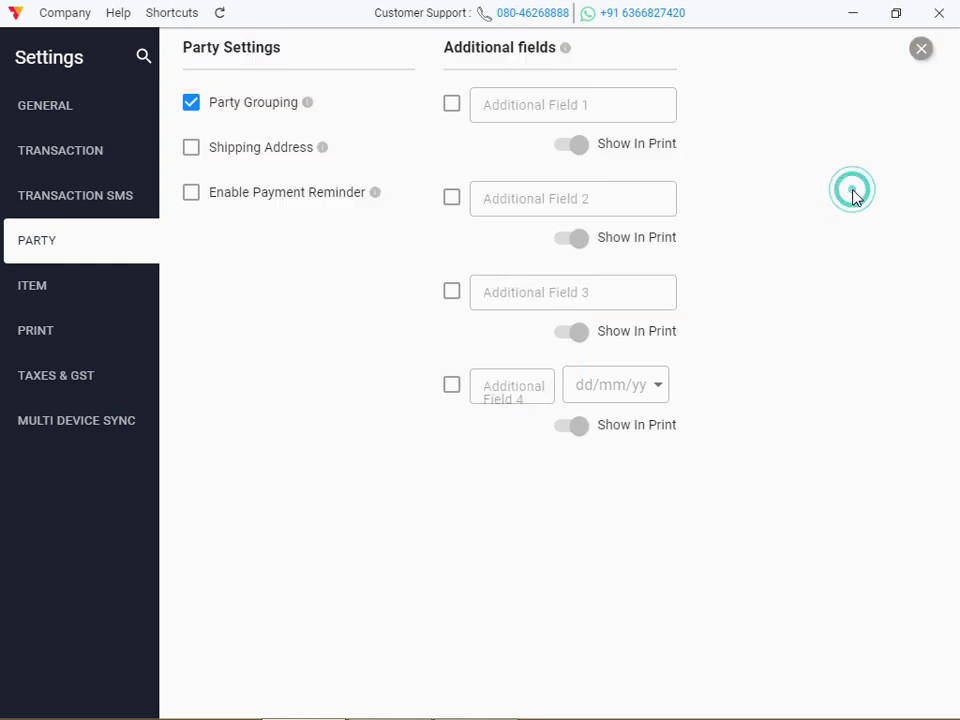
click(923, 54)
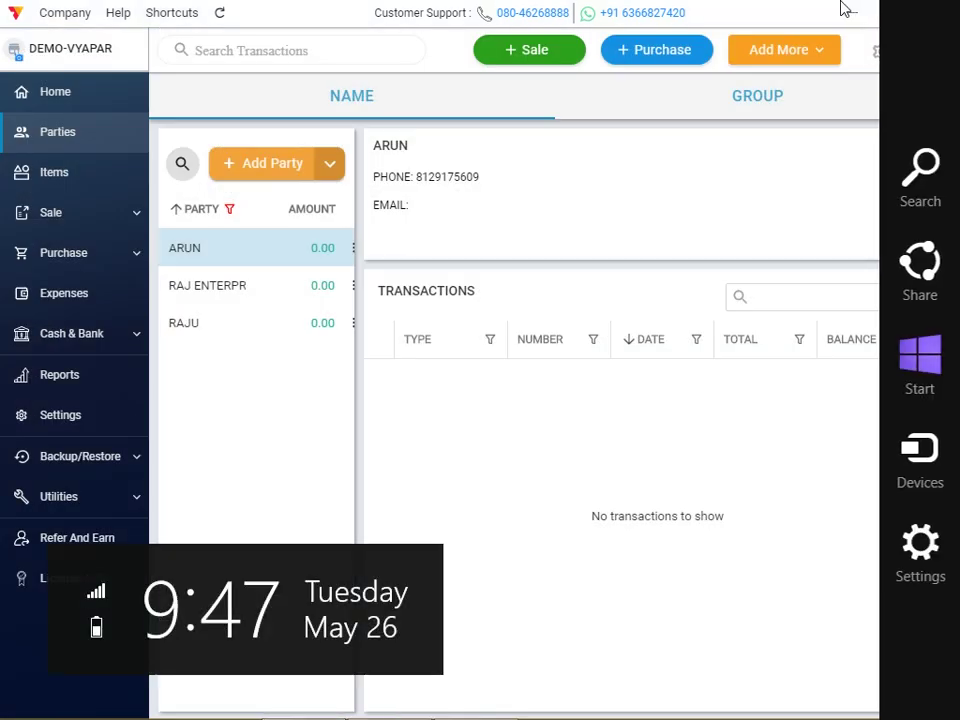
click(537, 57)
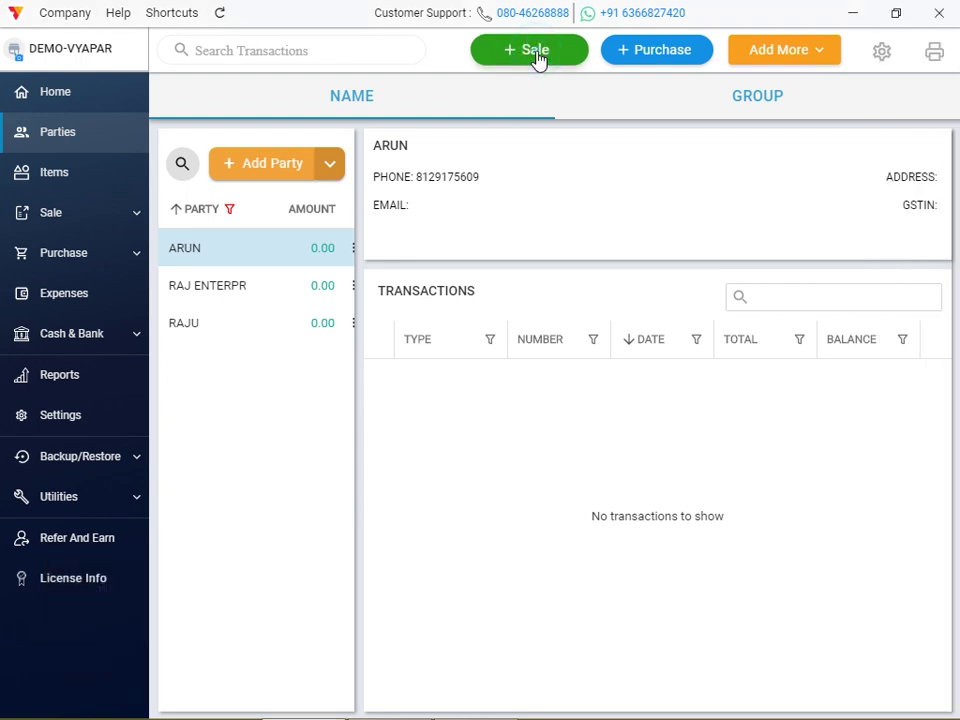
Start a sale invoice for ARUN, then go to invoice settings and discard the unsaved draft
click(537, 57)
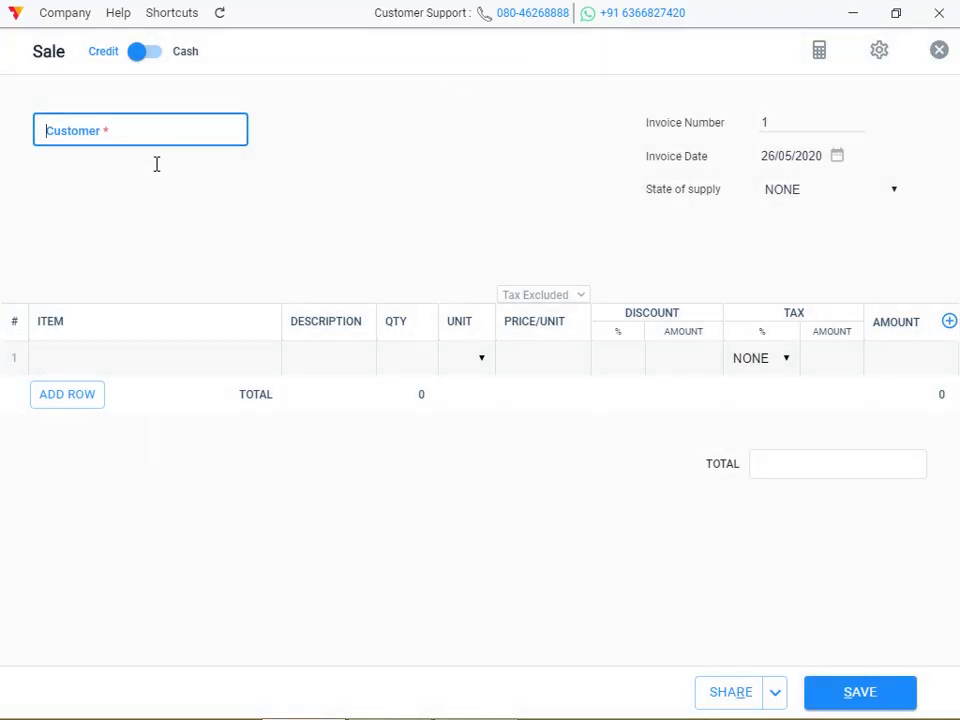
click(155, 142)
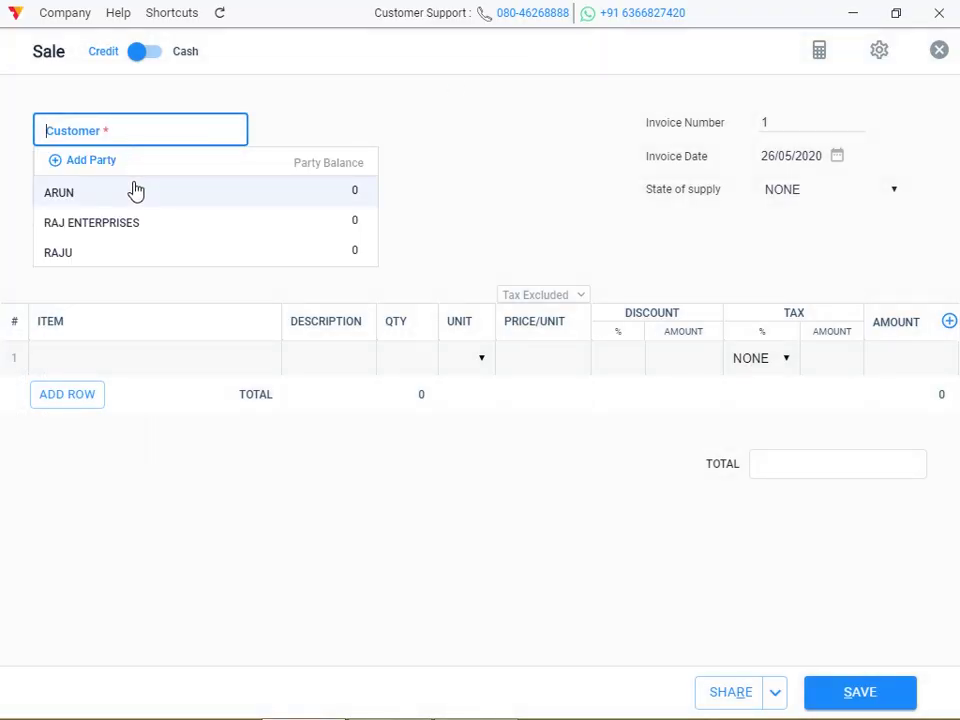
click(136, 191)
click(155, 215)
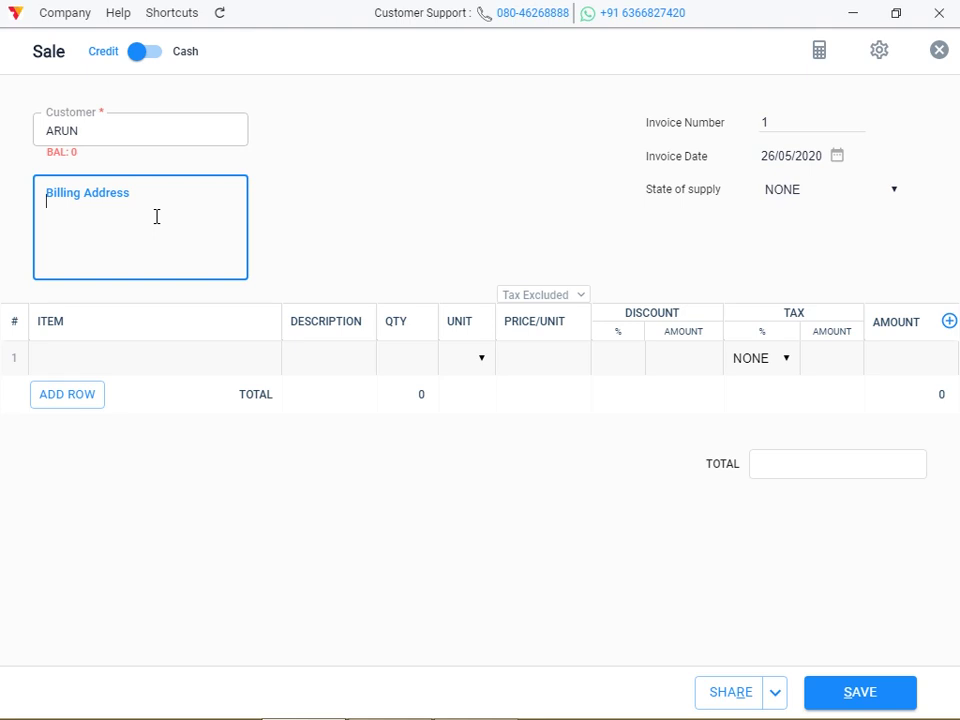
click(881, 51)
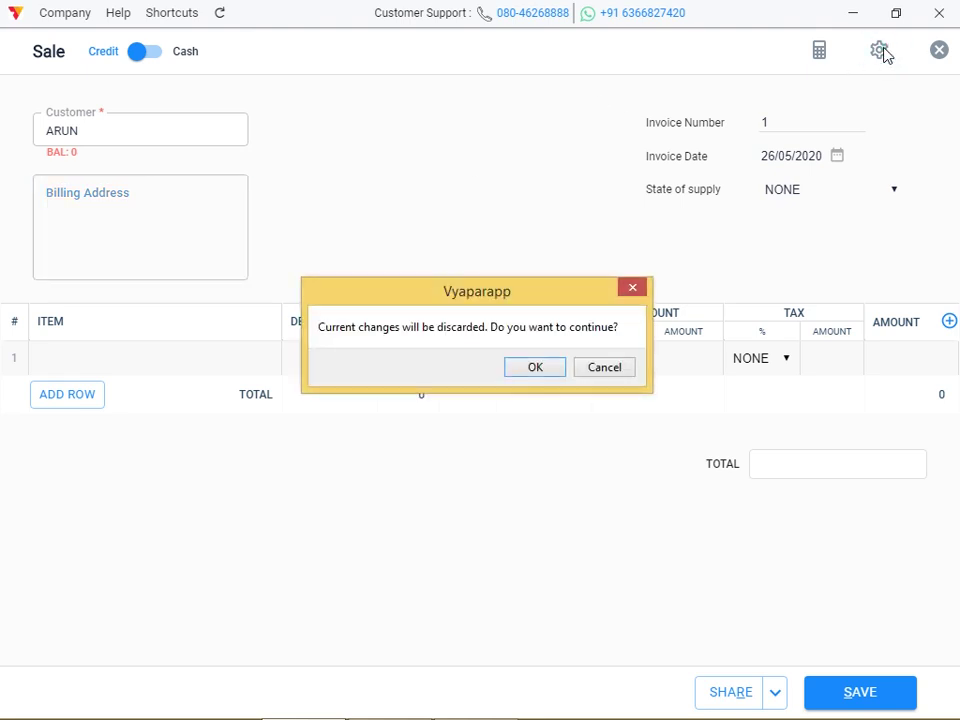
click(523, 369)
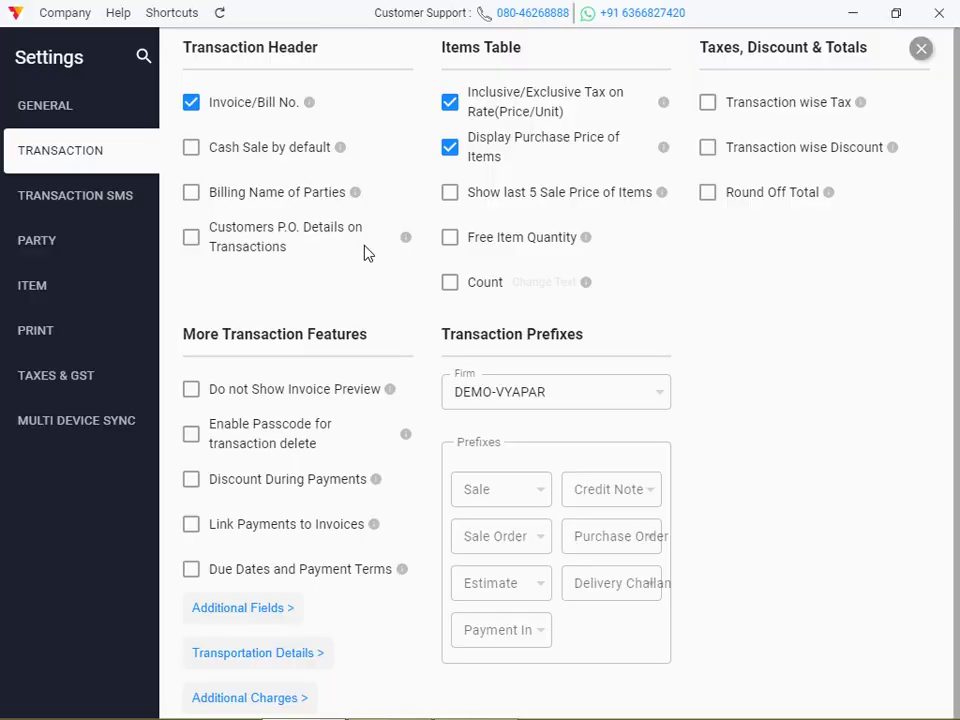
Enable the Shipping Address party setting, which also turns on Print Shipping Address
click(41, 250)
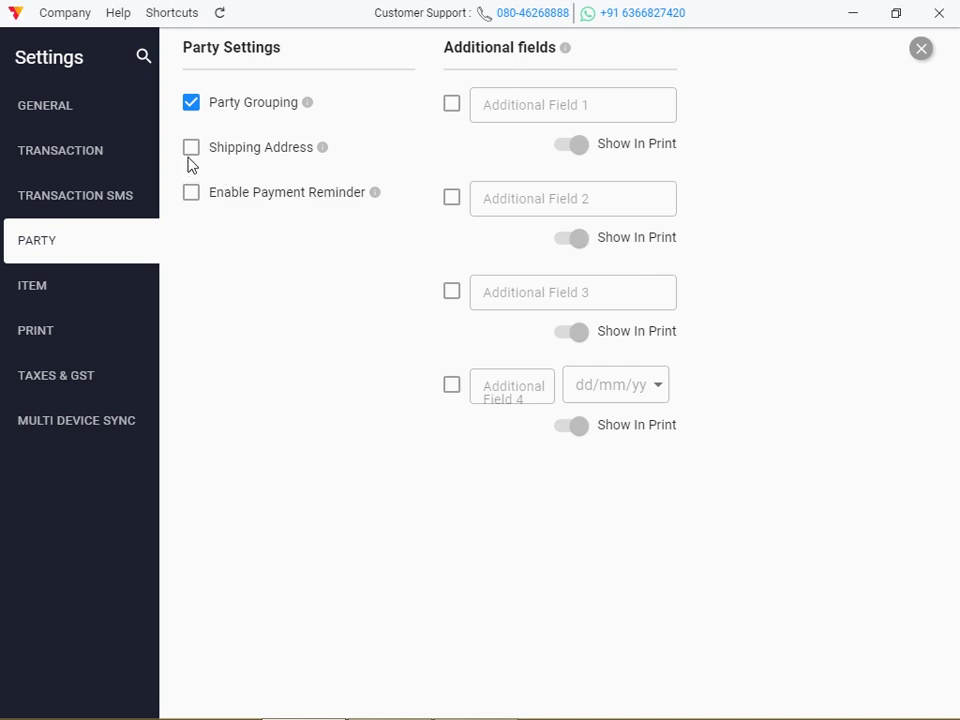
click(191, 150)
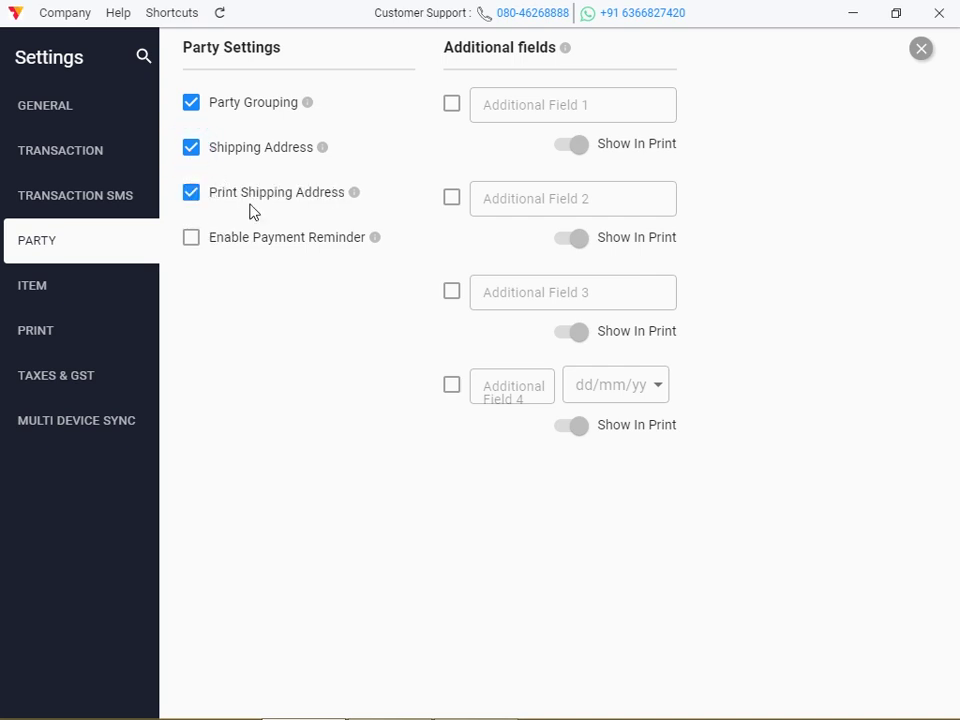
click(364, 205)
Check that a sale invoice for ARUN now shows a Shipping Address box, then discard it
click(919, 50)
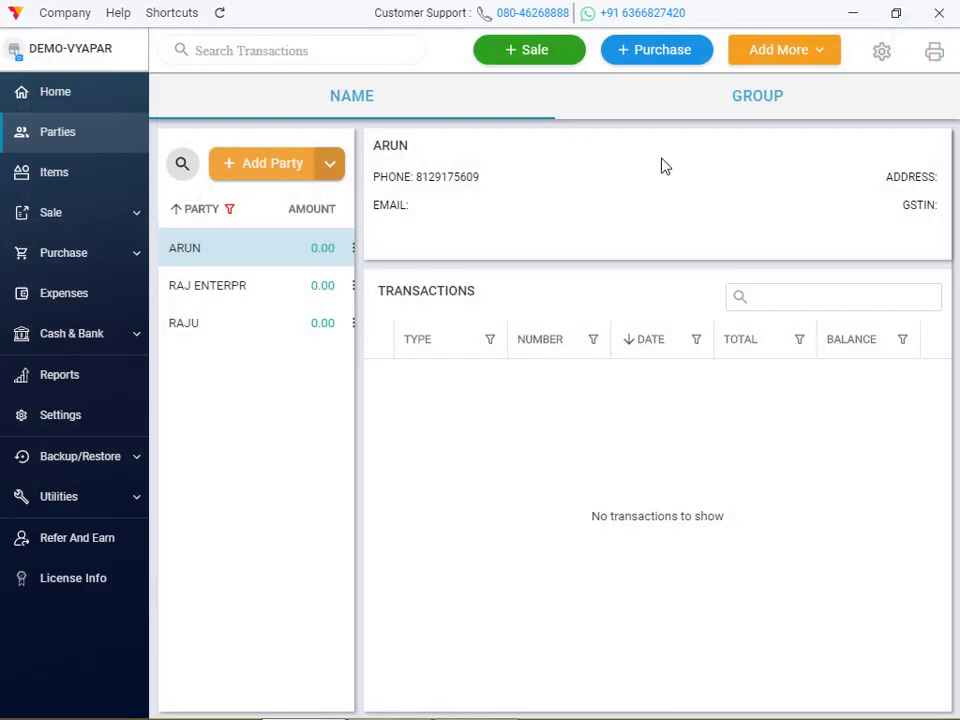
click(517, 61)
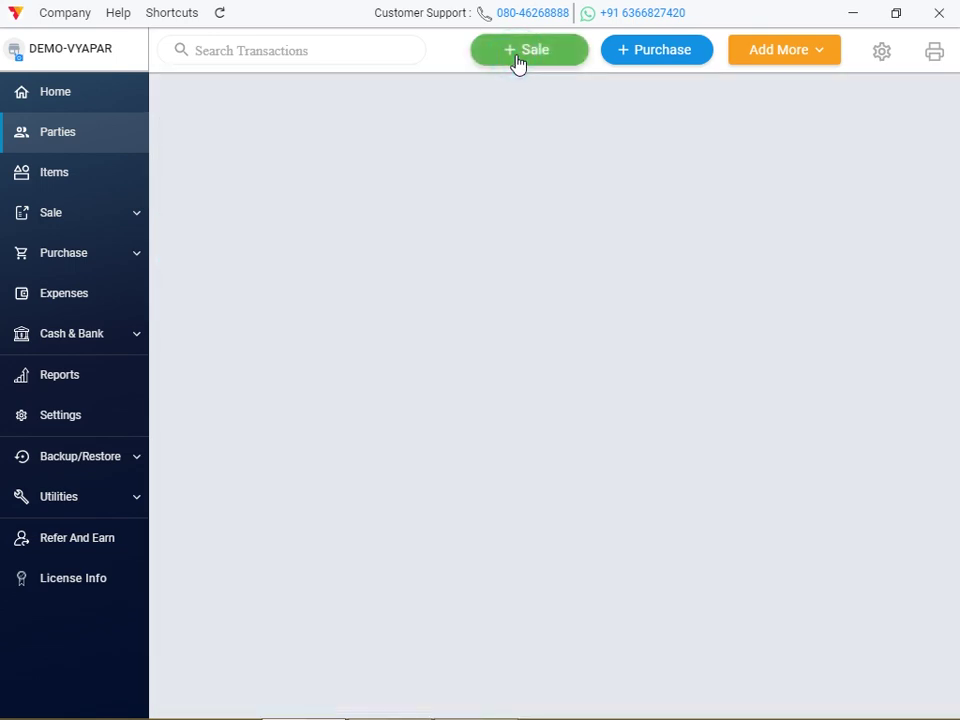
click(160, 142)
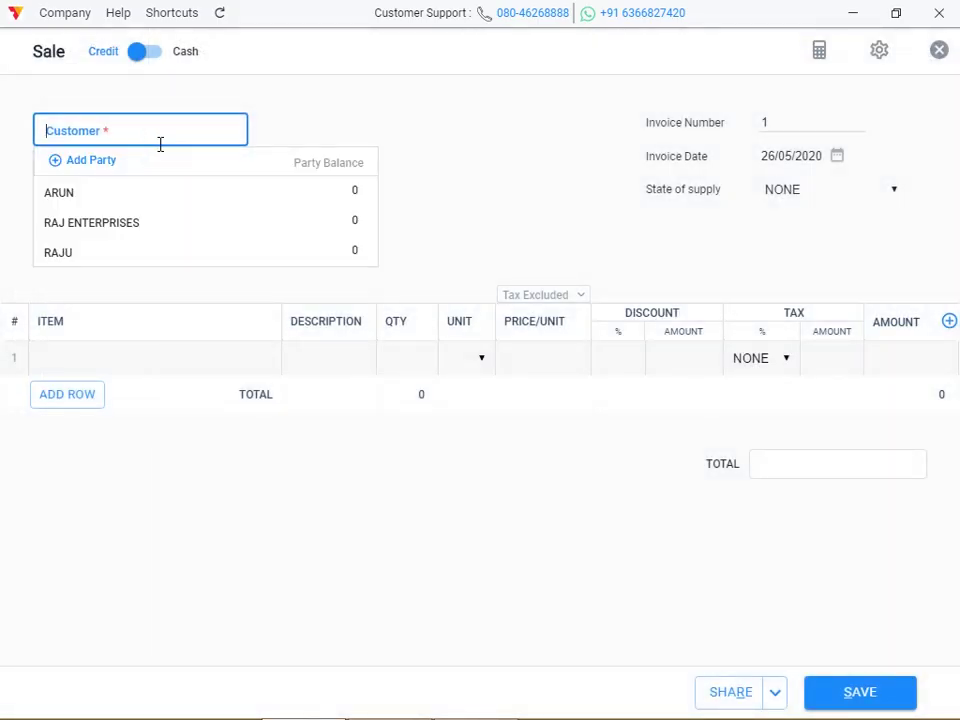
click(137, 197)
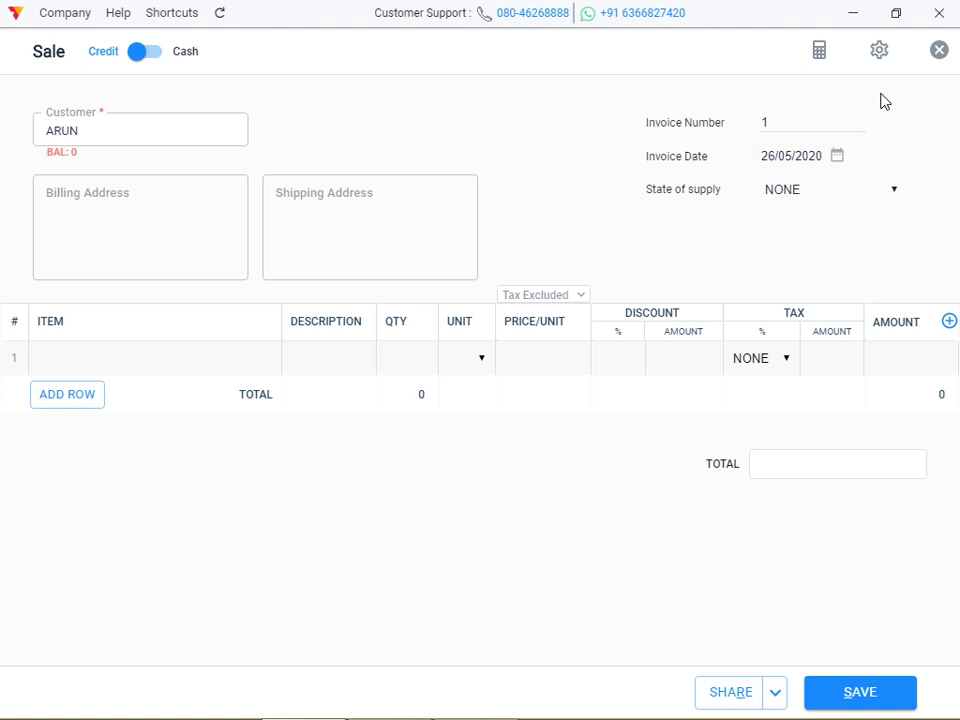
click(935, 52)
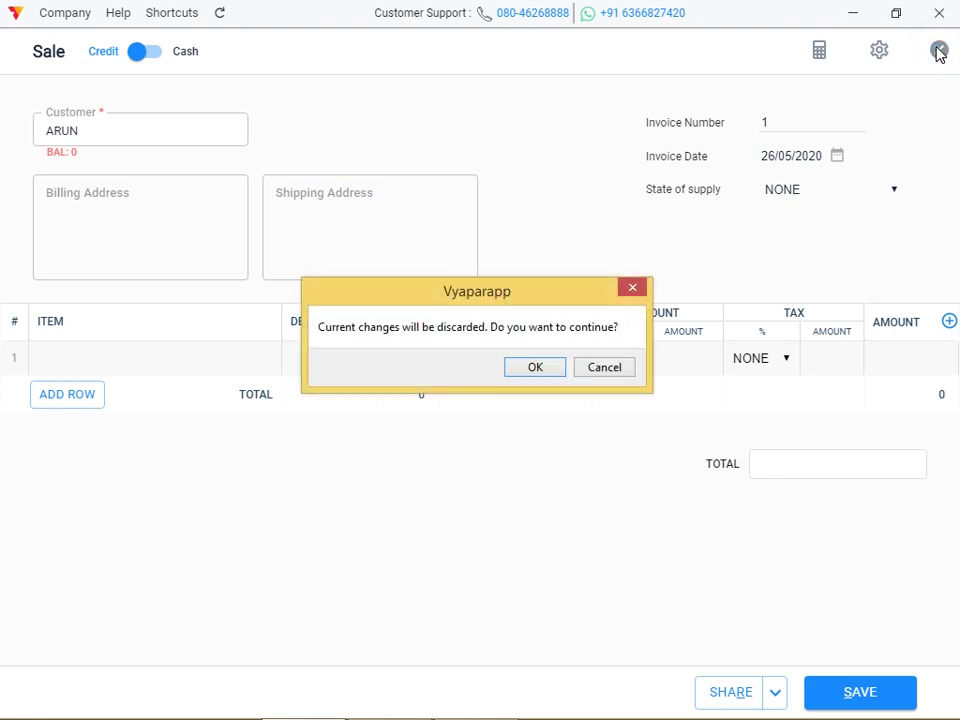
click(521, 369)
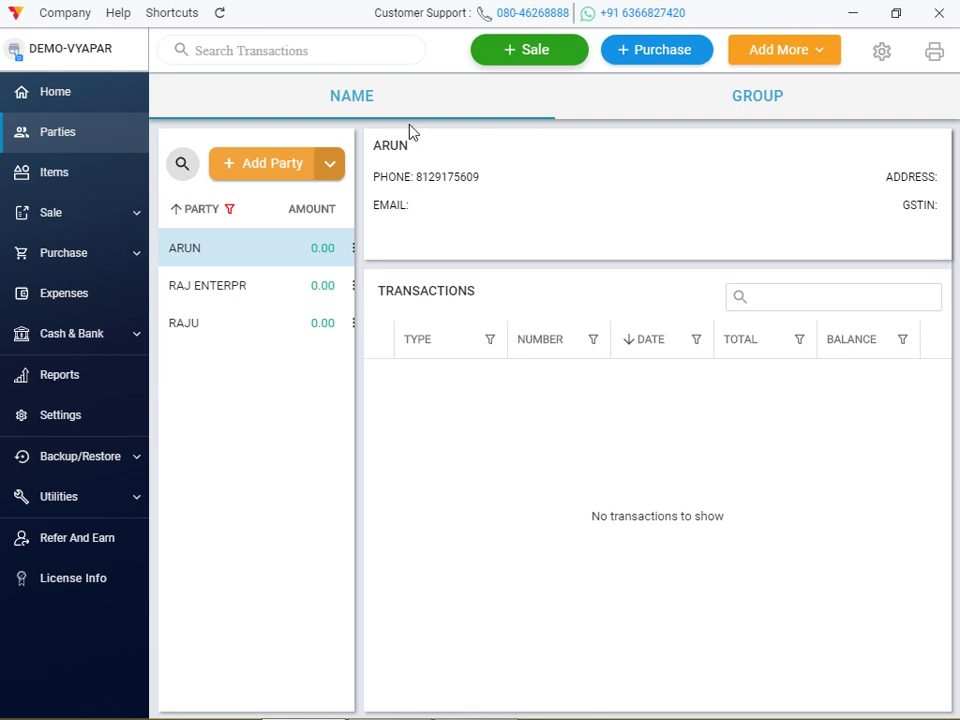
click(878, 52)
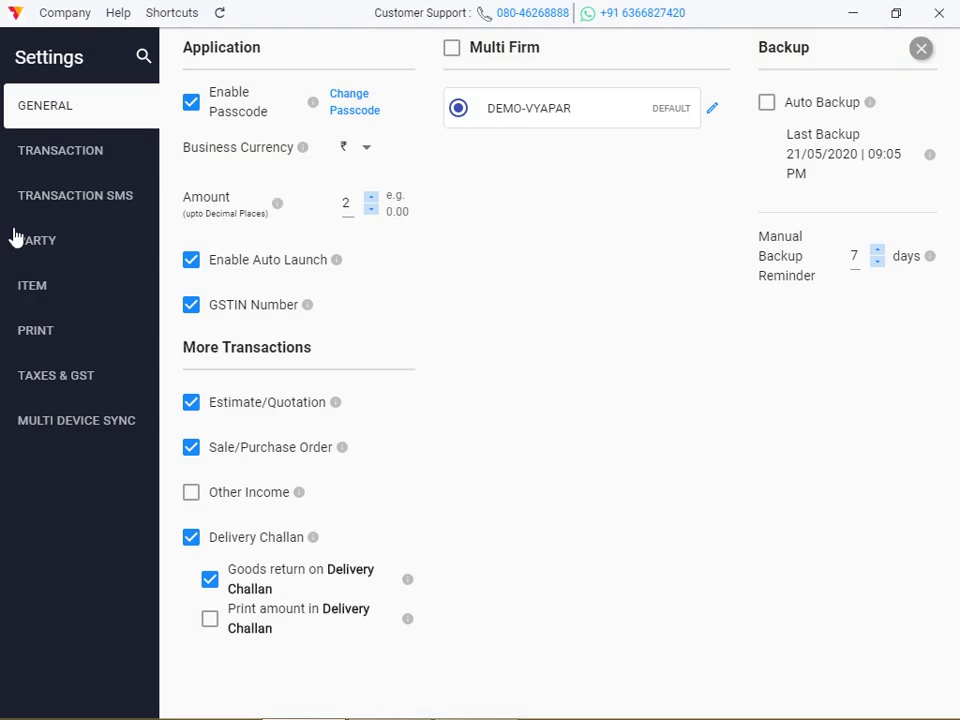
Enable party payment reminders and change the reminder period from 1 to 3 days
click(45, 252)
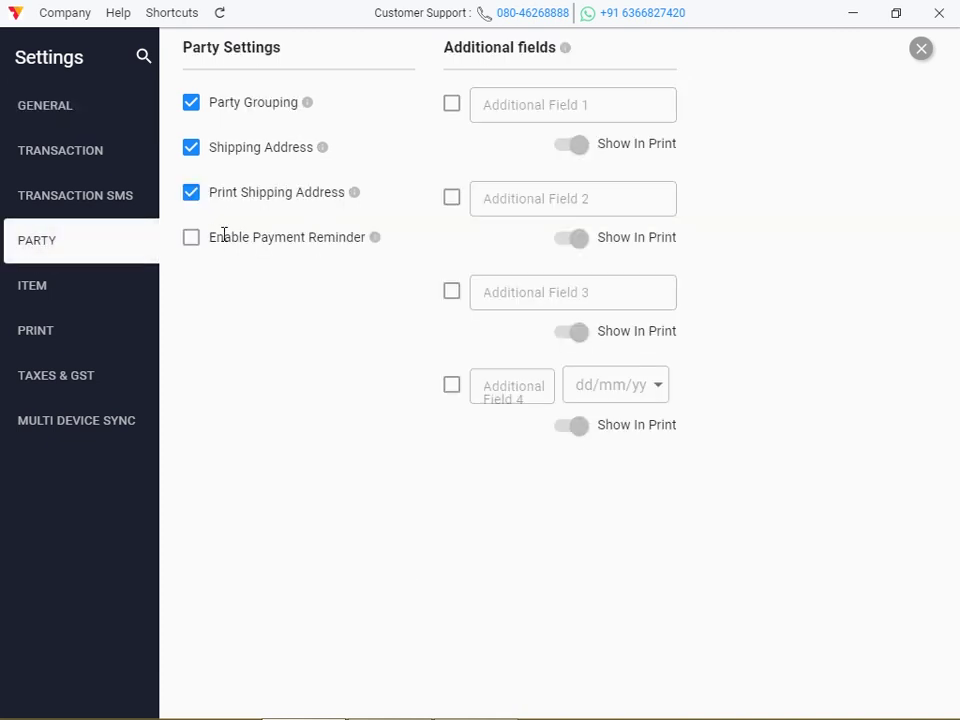
click(194, 241)
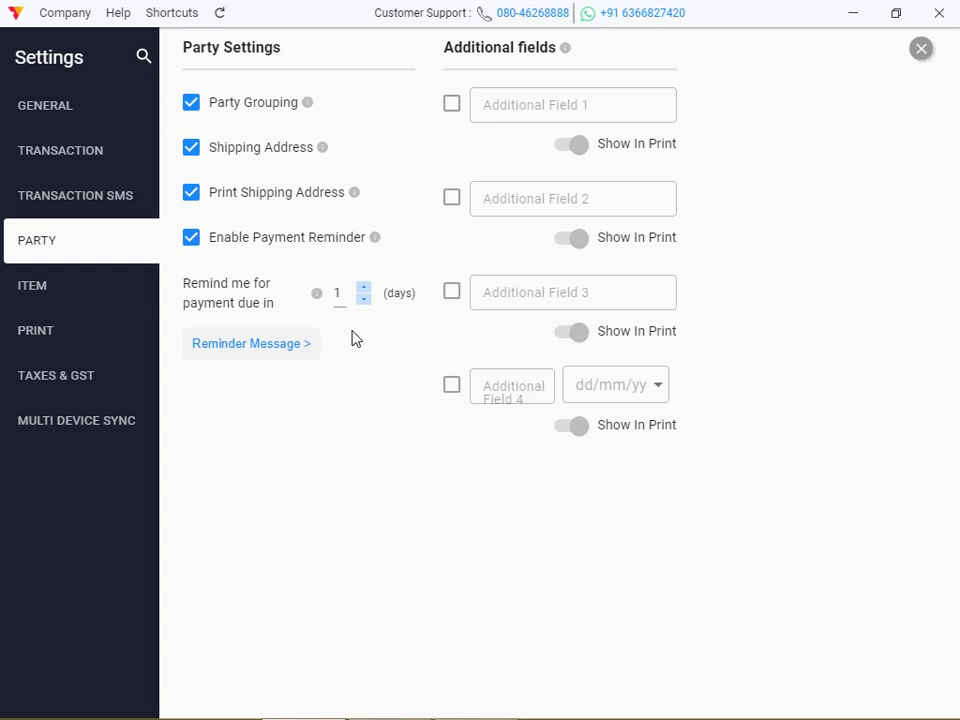
click(343, 296)
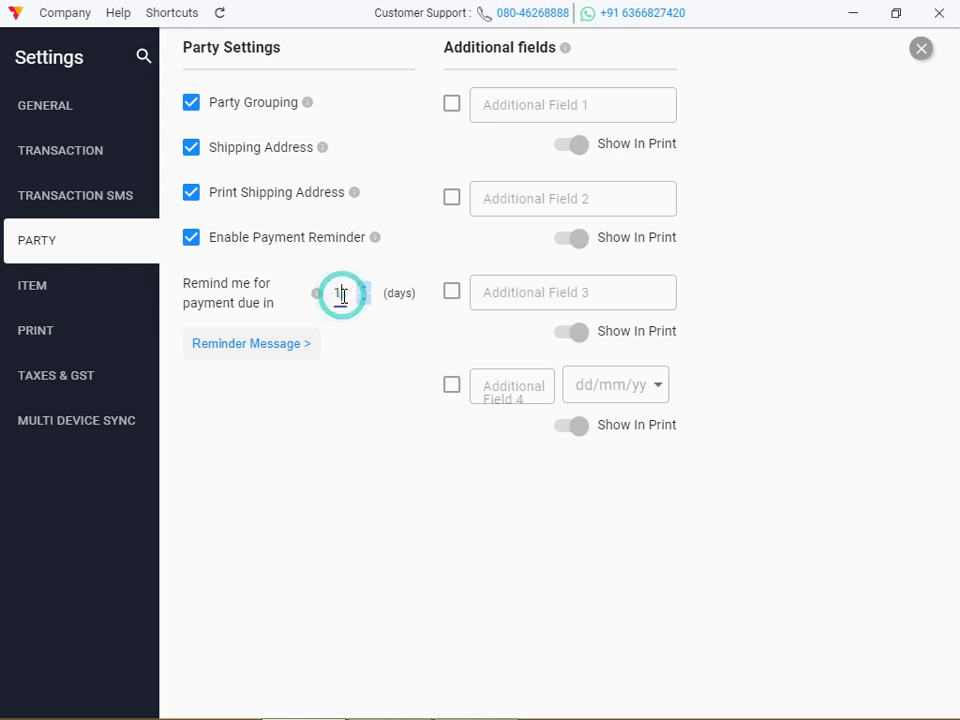
key(BackSpace)
text(2)
key(BackSpace)
text(3)
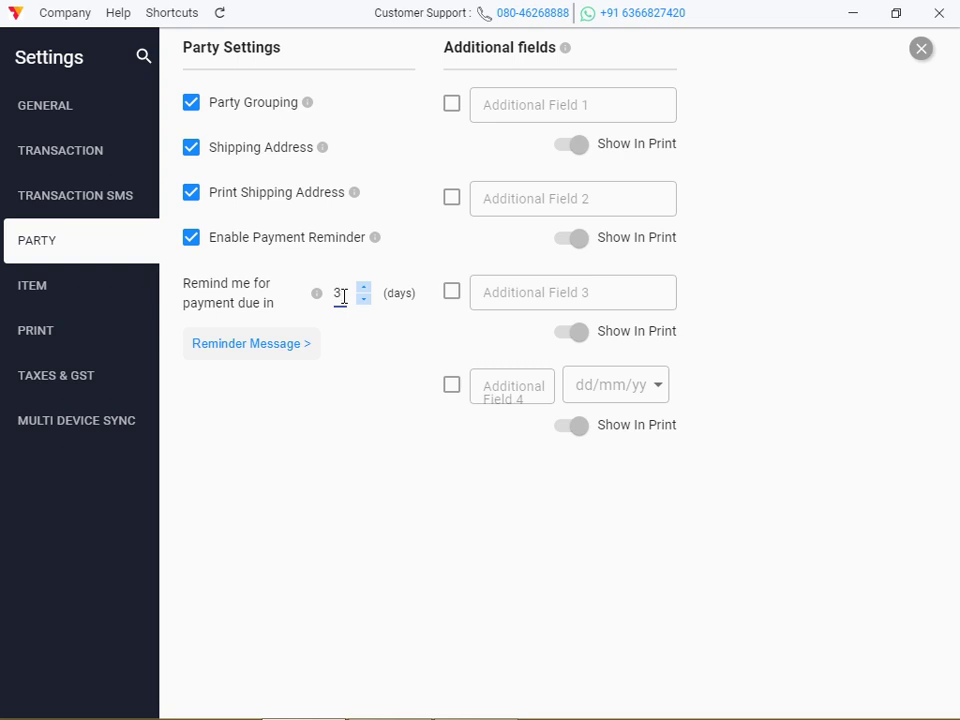
click(272, 349)
click(458, 362)
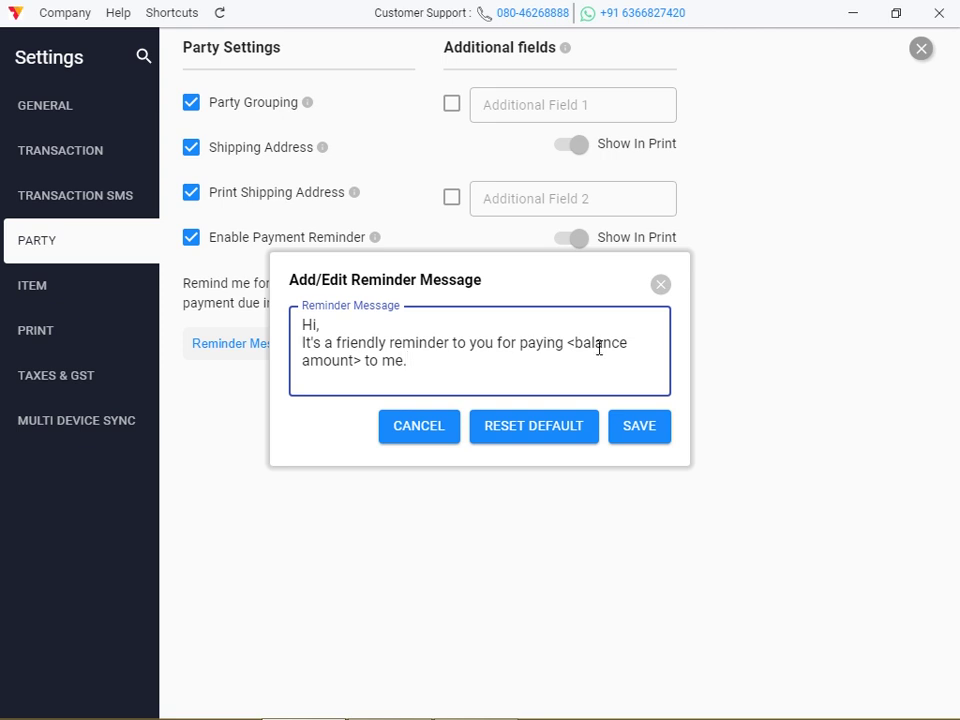
click(638, 344)
click(636, 433)
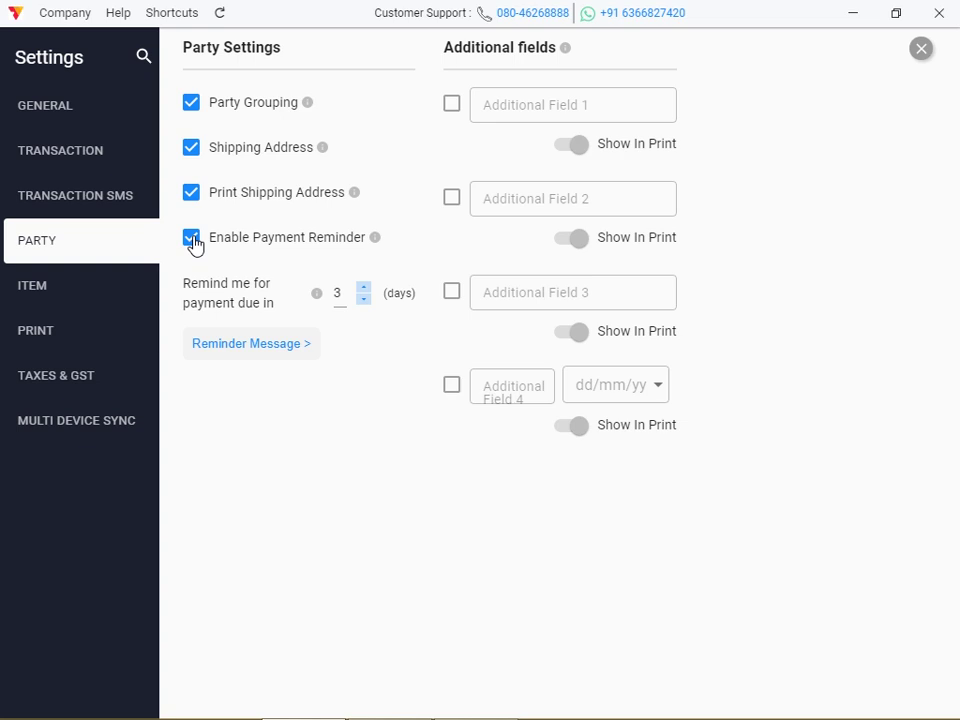
Enable the first two additional party fields and name them RENT and SALARY
click(452, 105)
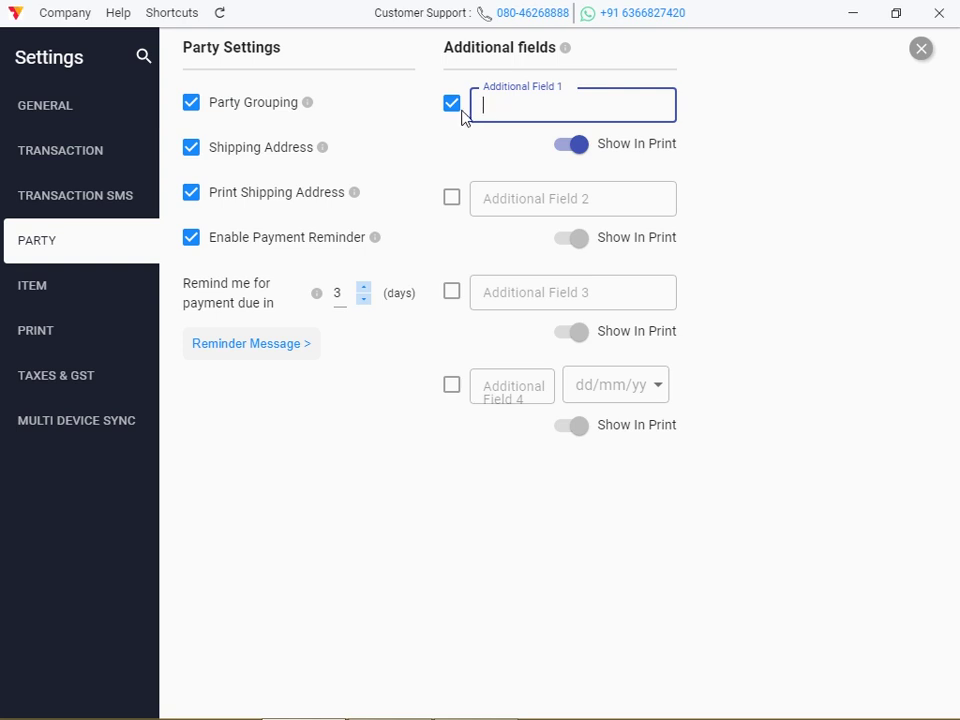
click(452, 108)
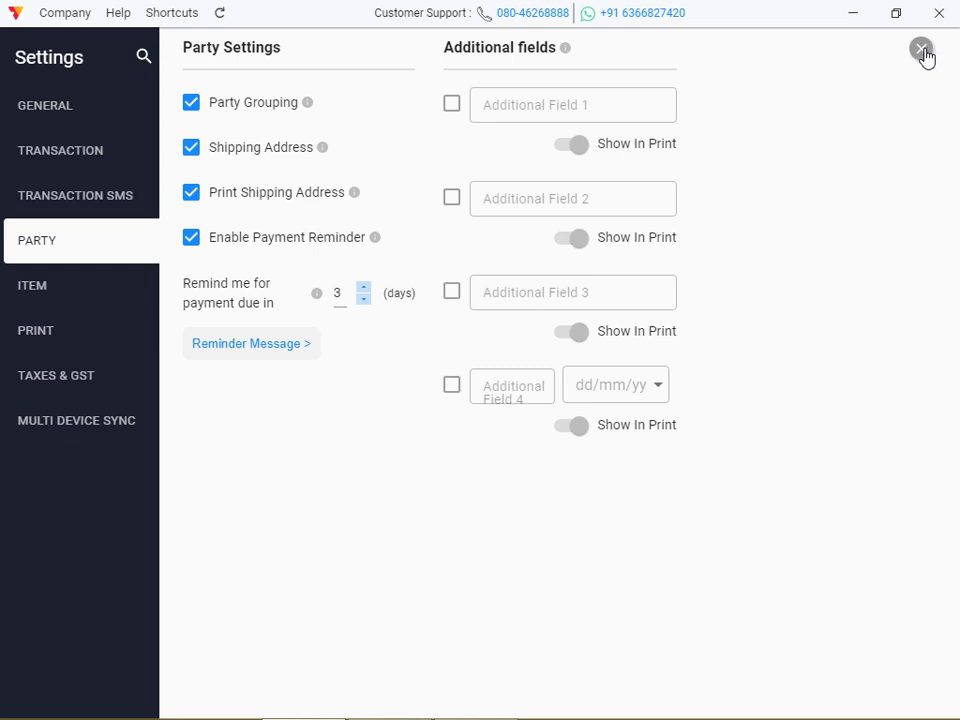
click(451, 104)
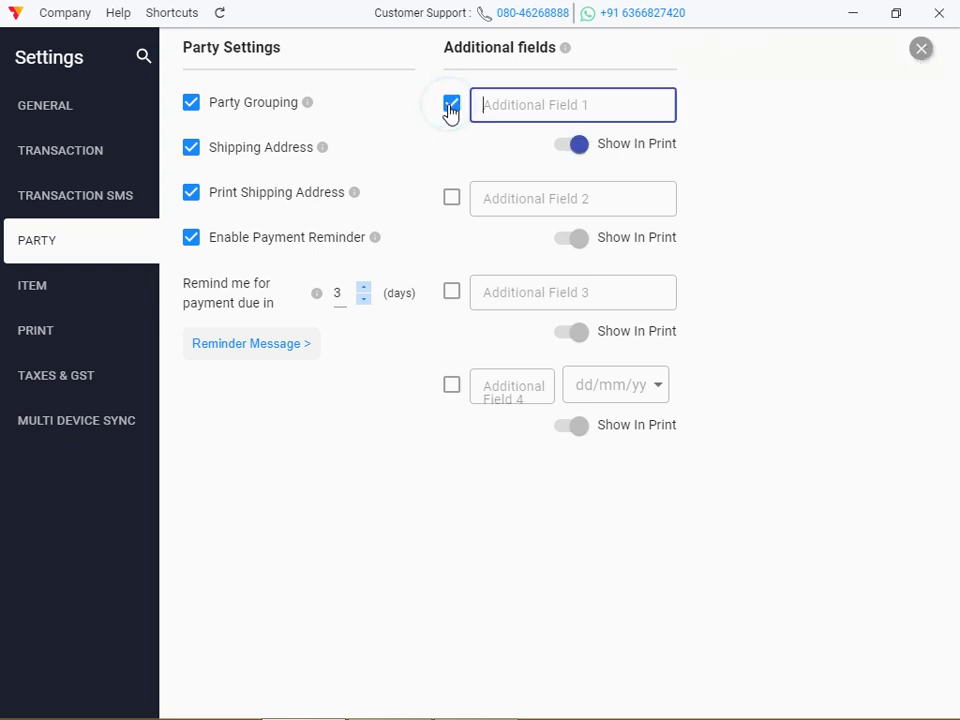
click(451, 197)
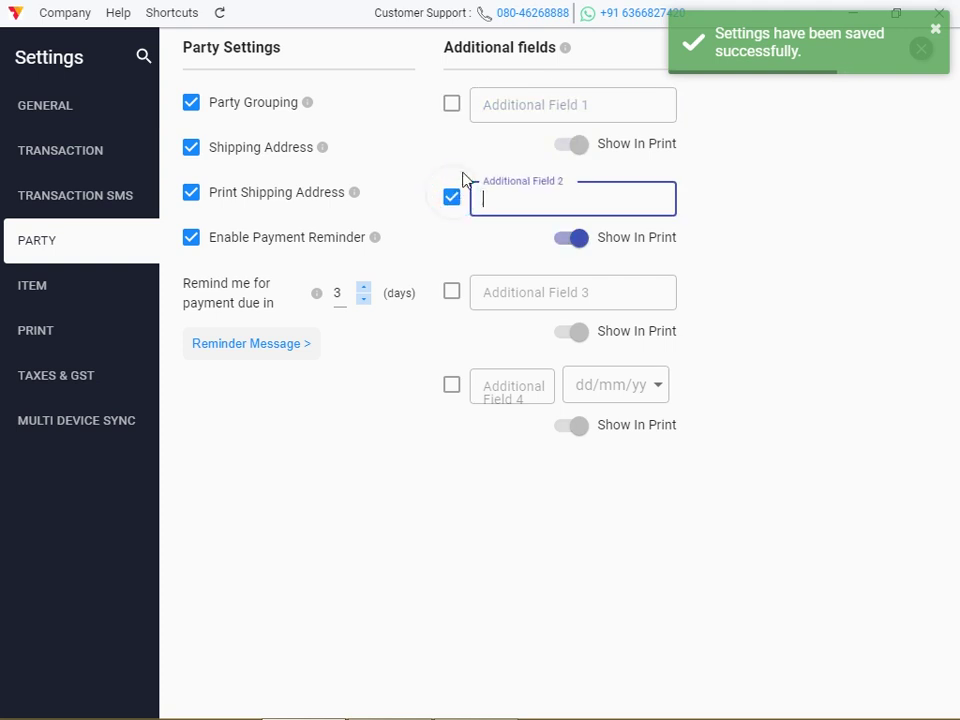
click(450, 105)
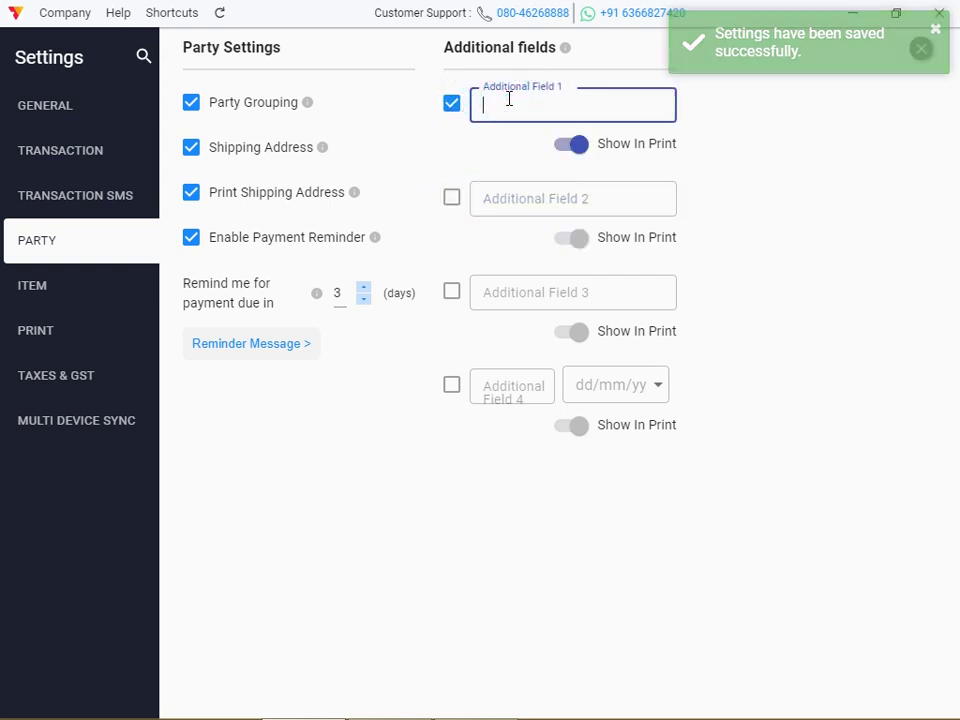
text(RENT)
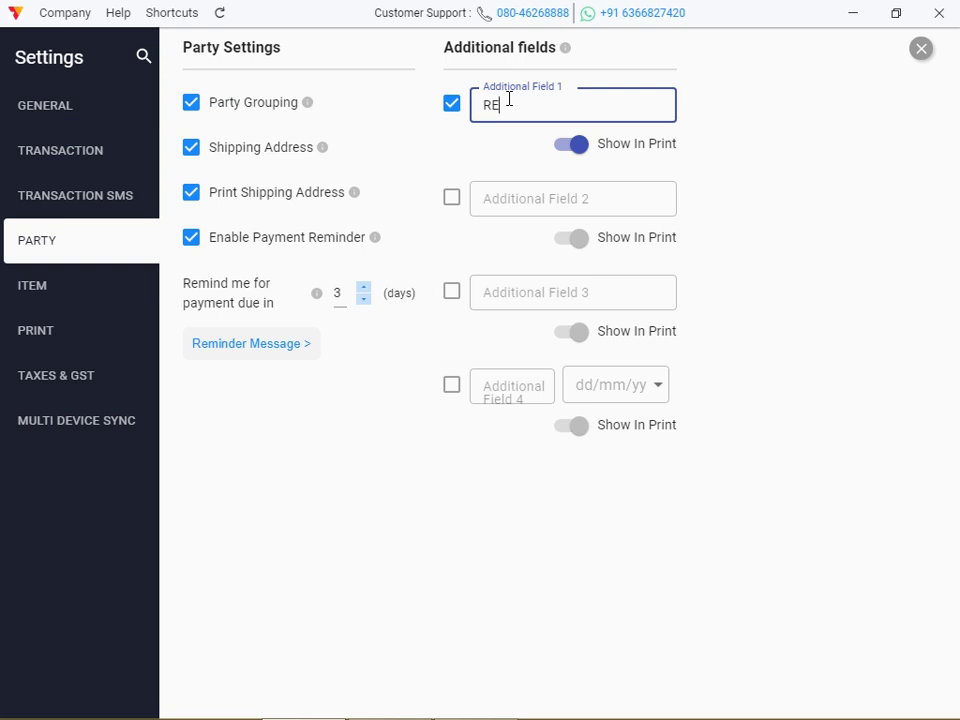
click(458, 200)
click(509, 201)
text(SALARY)
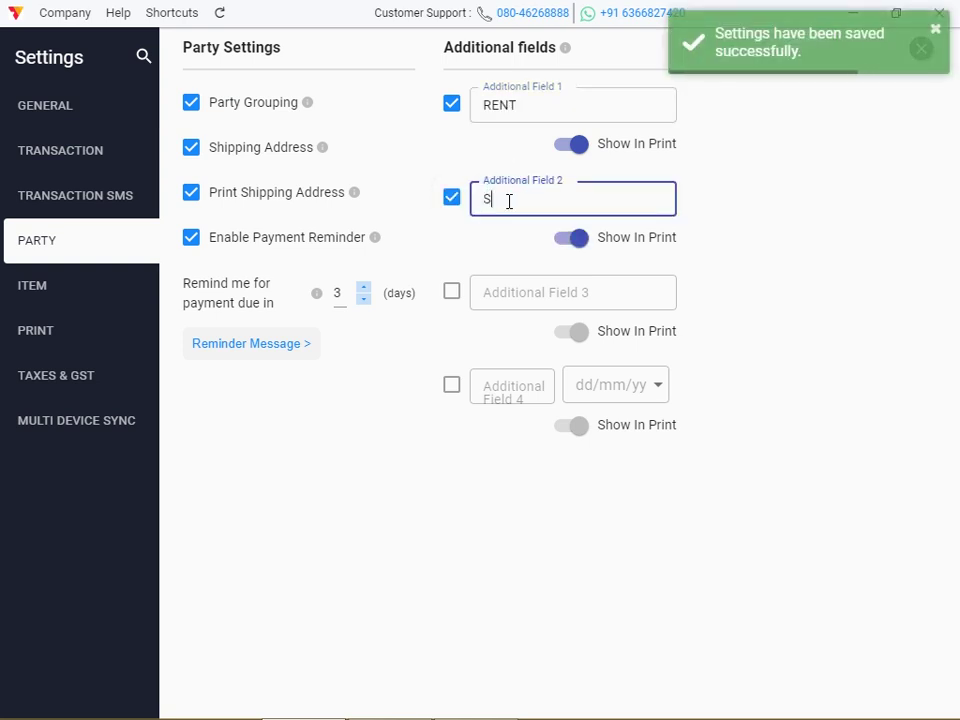
Add a third field named VEHICLE LOAN and a fourth date field in dd/mm/yy format
click(455, 295)
click(501, 295)
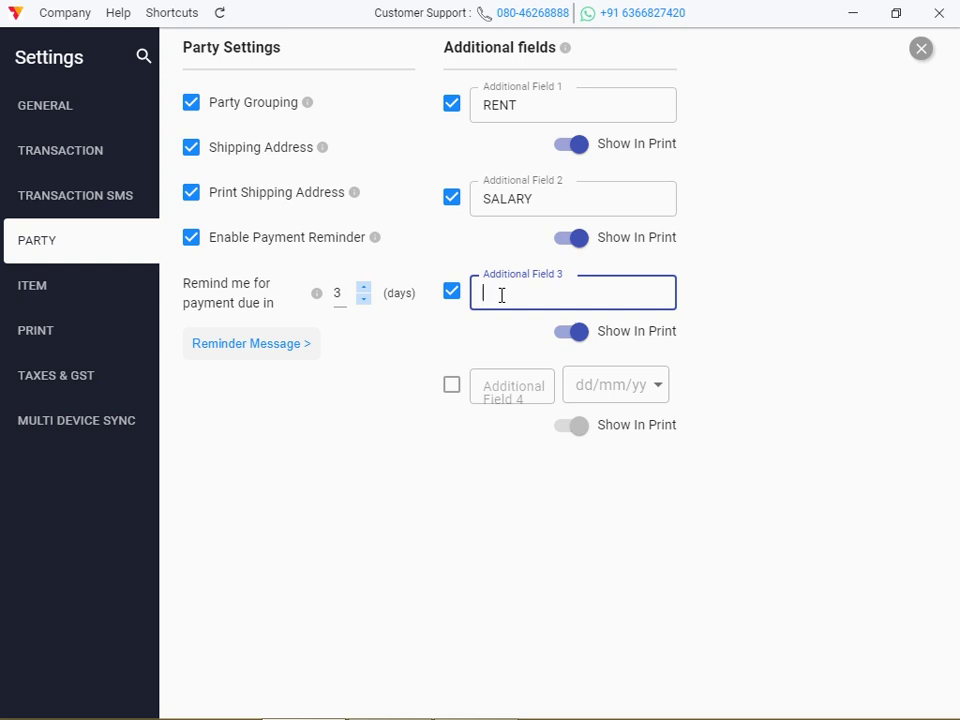
text(VEHICLE LO)
click(490, 400)
click(454, 393)
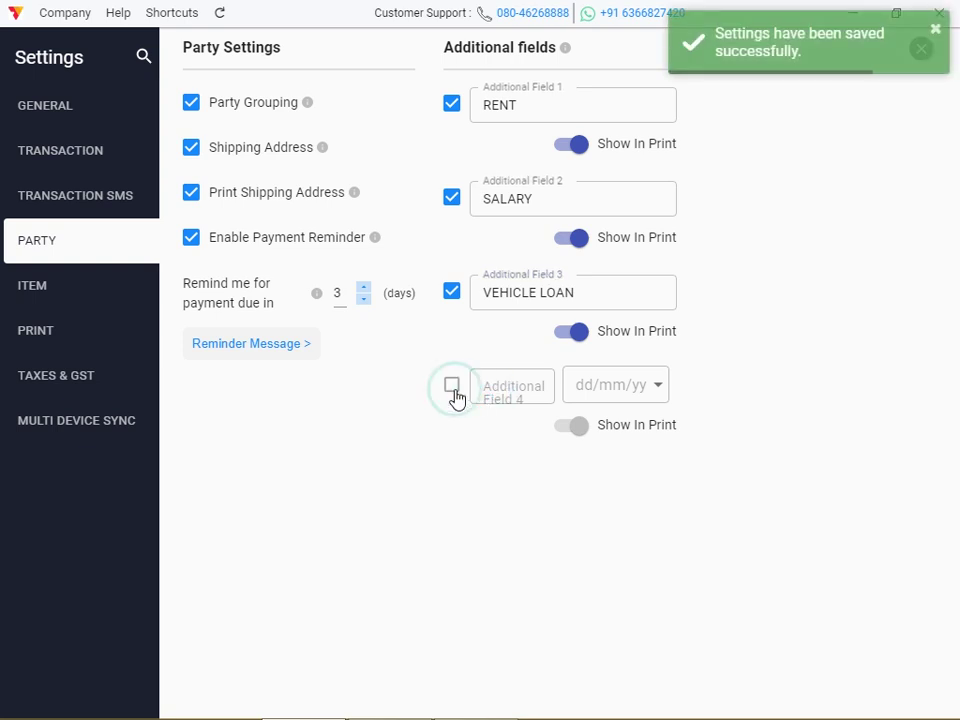
click(523, 399)
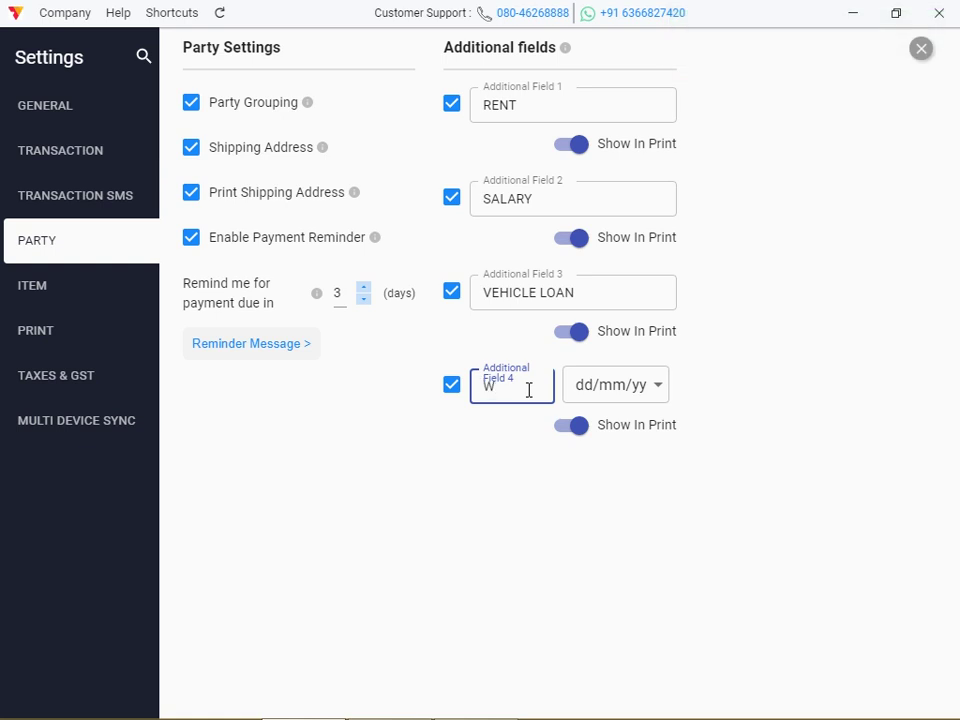
click(615, 384)
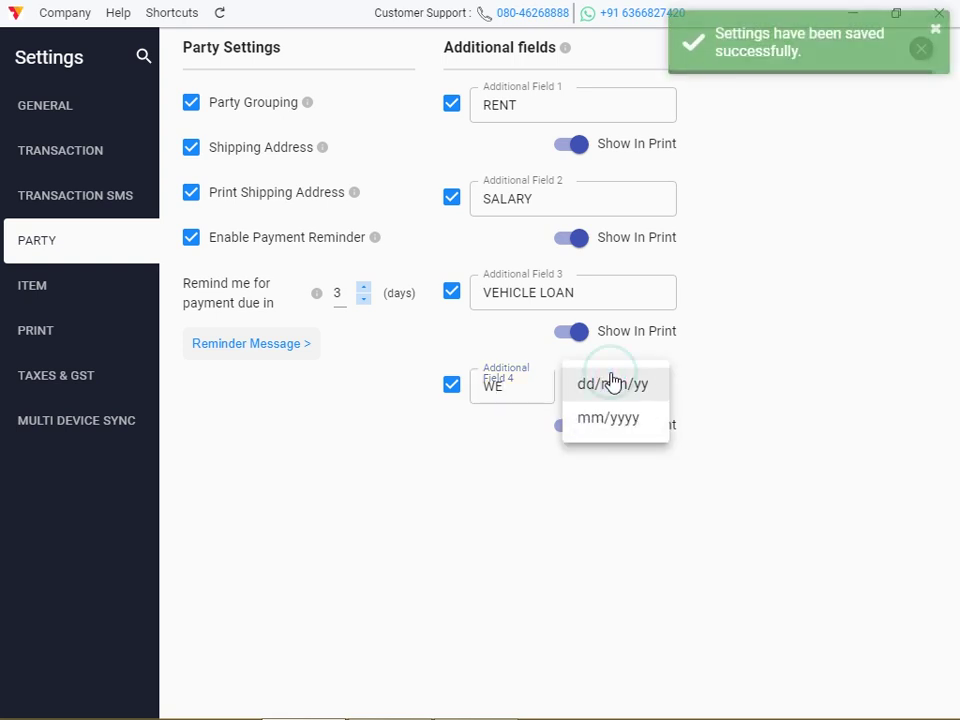
click(612, 386)
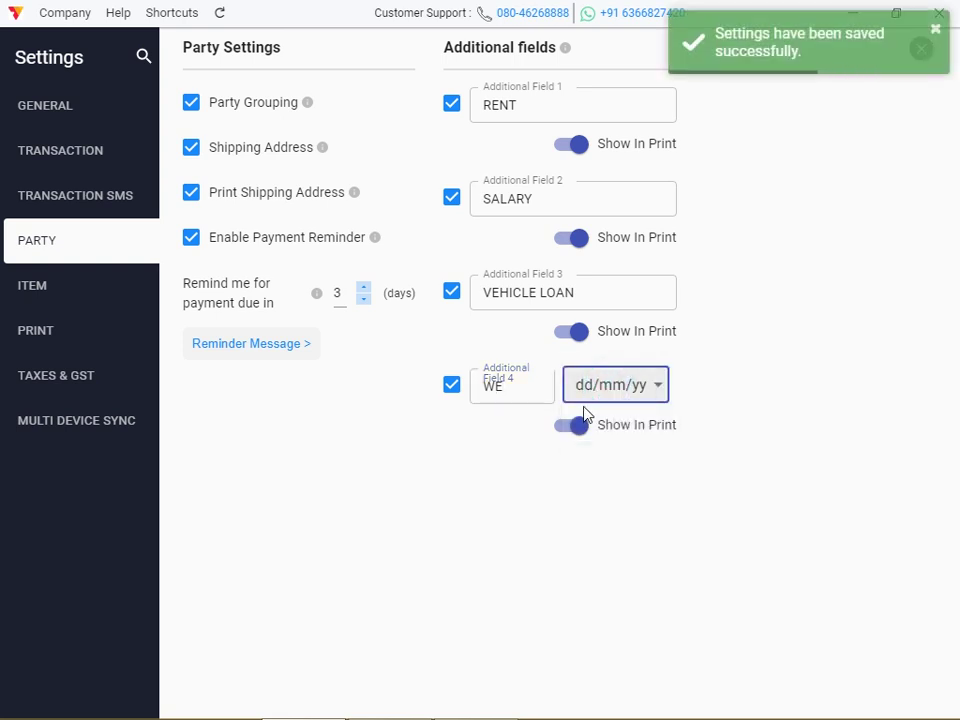
click(714, 386)
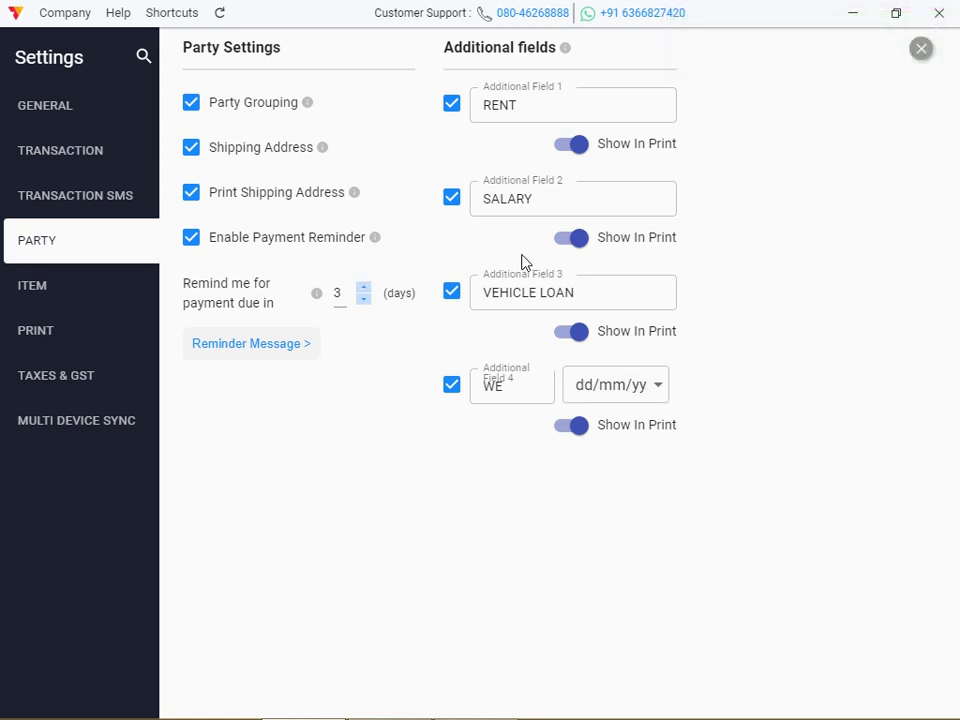
click(920, 50)
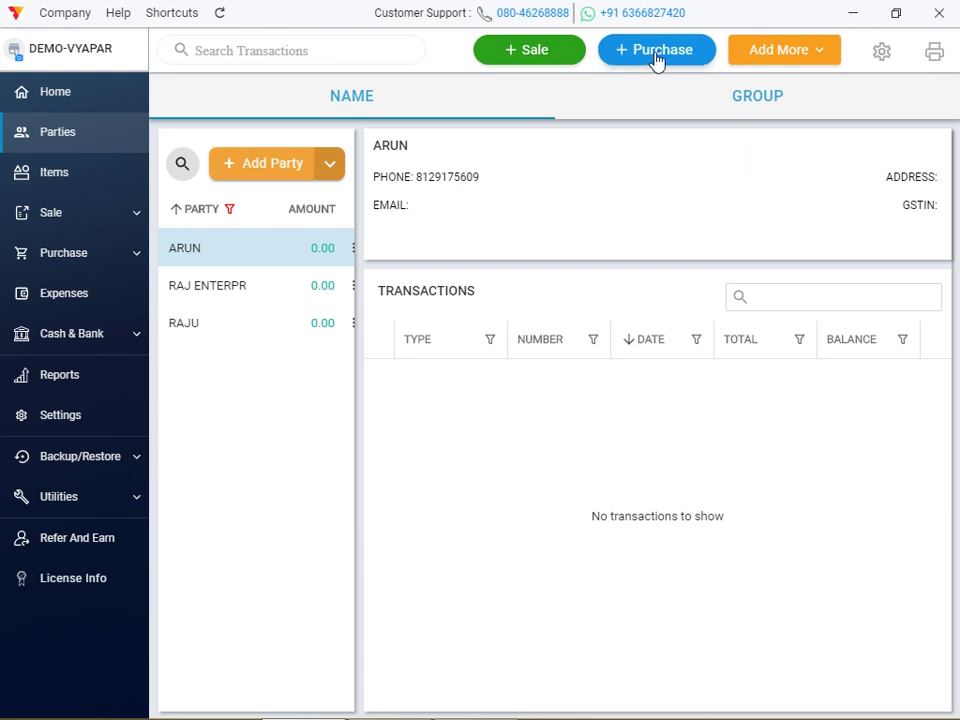
Start a sale invoice for ARUN with billing address WEWE and shipping address WEWEW
click(557, 57)
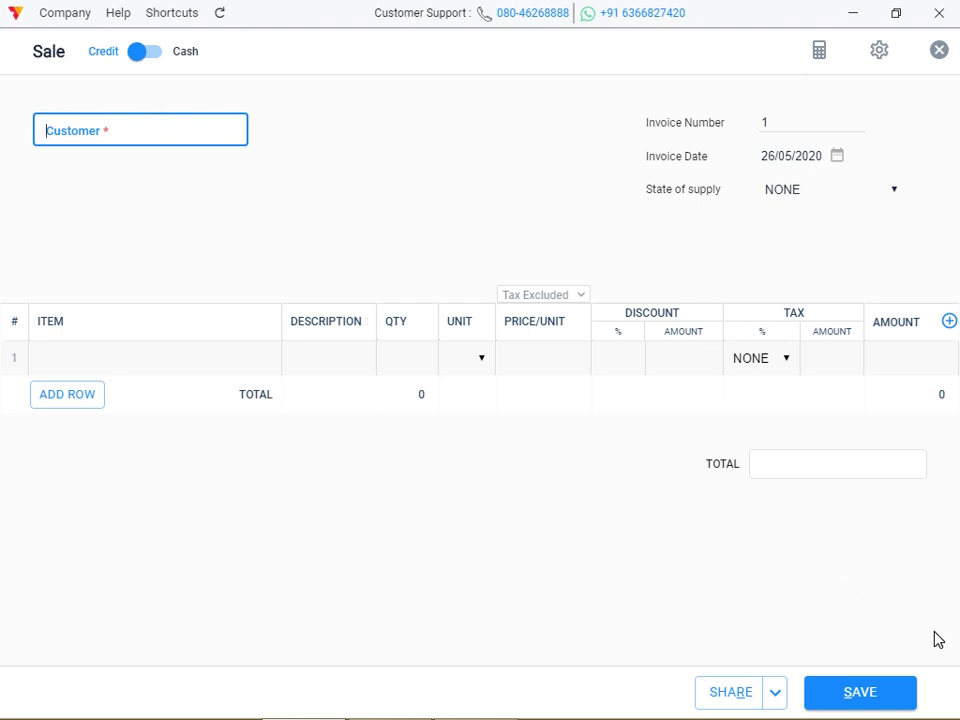
click(98, 133)
click(93, 200)
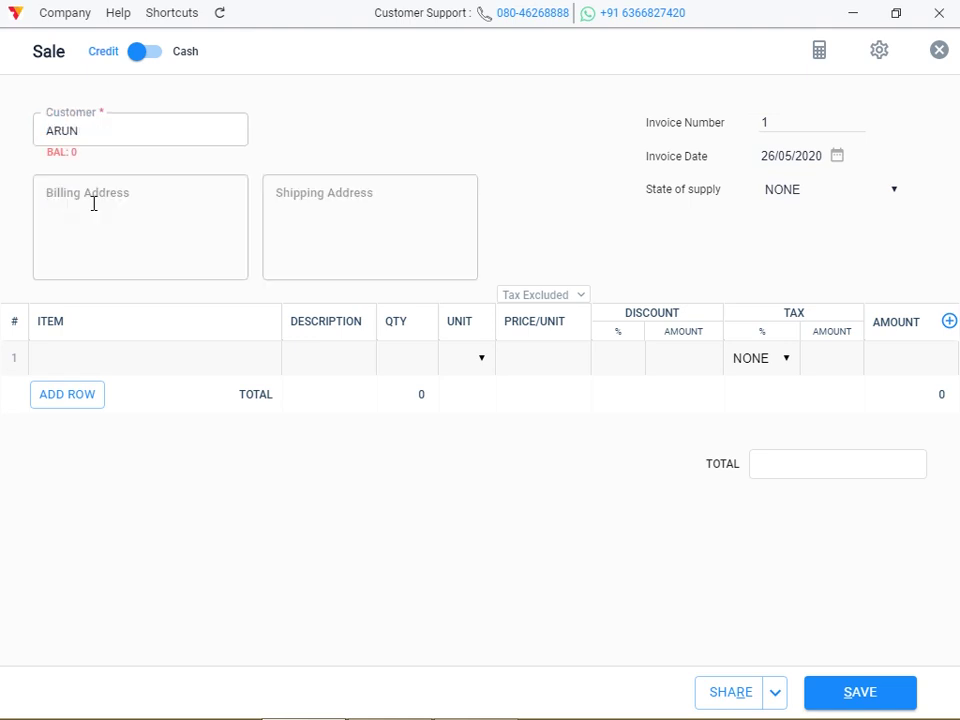
click(96, 248)
text(WEWE)
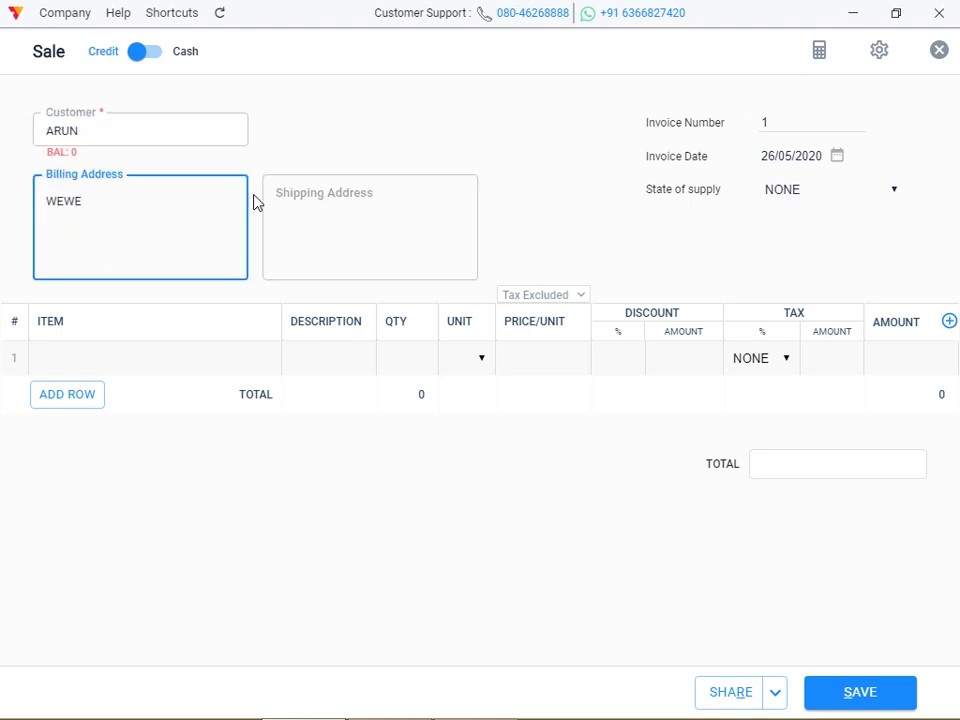
click(298, 225)
text(WEWEW)
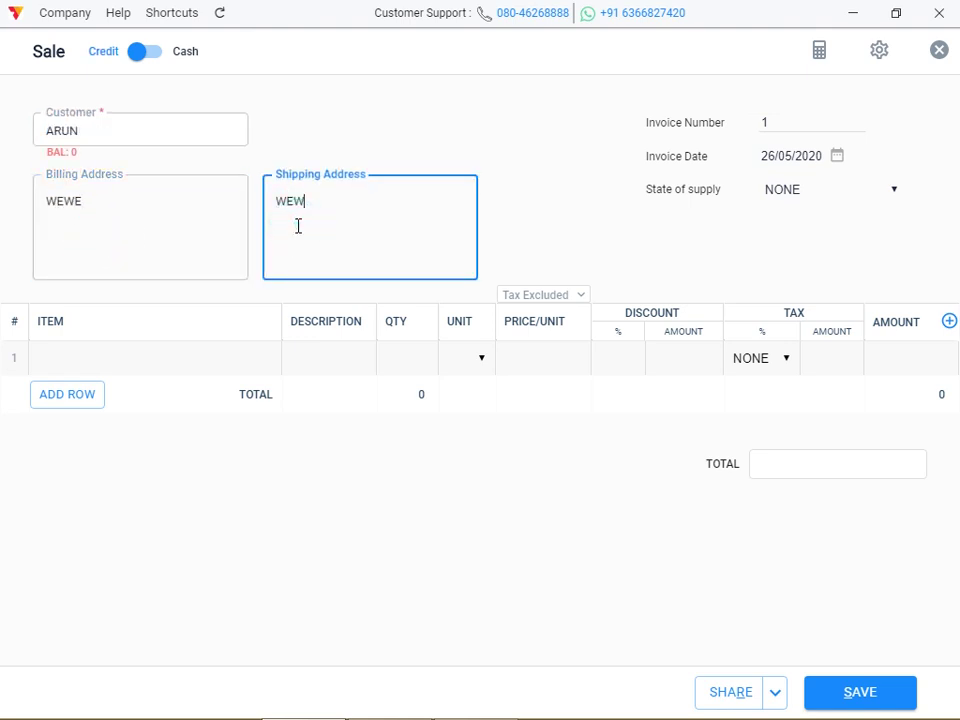
Add one PEN at ₹5 and save the invoice
click(141, 366)
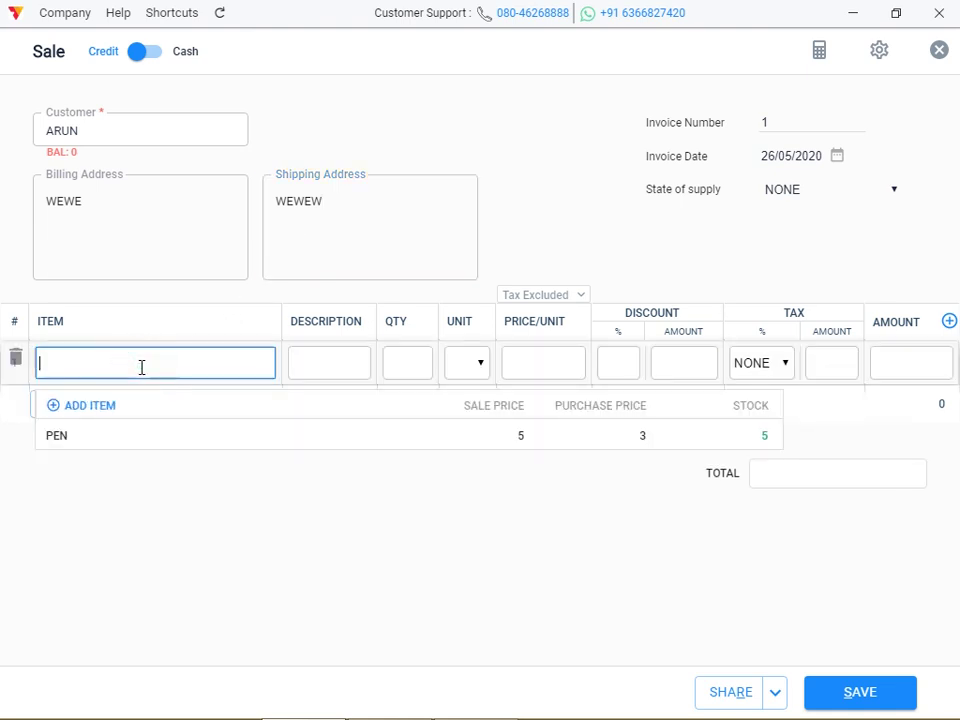
click(118, 448)
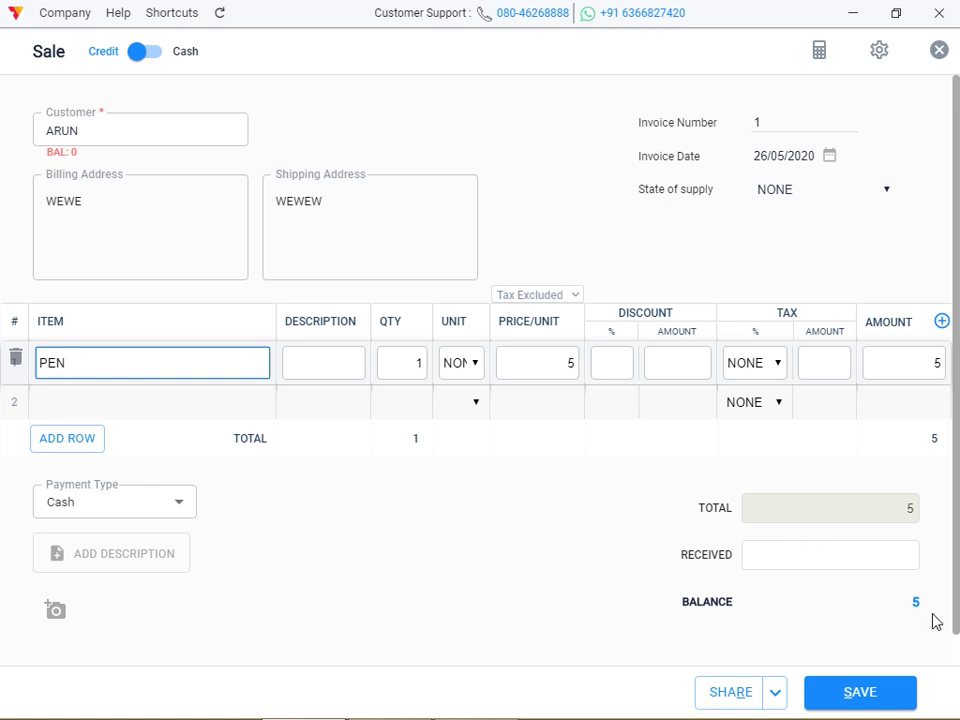
click(862, 695)
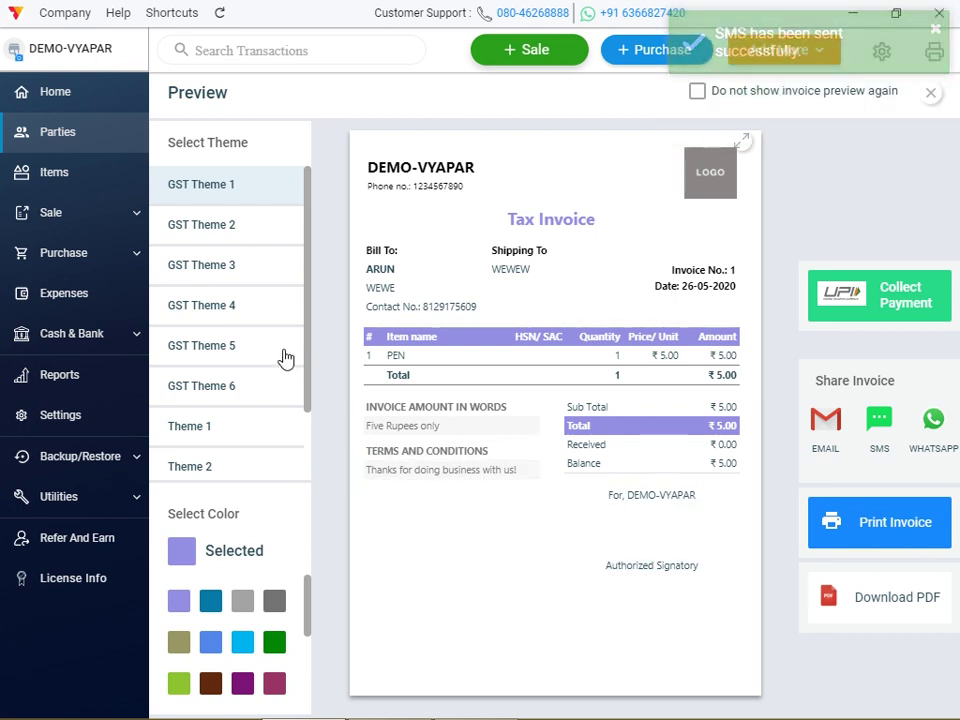
click(83, 100)
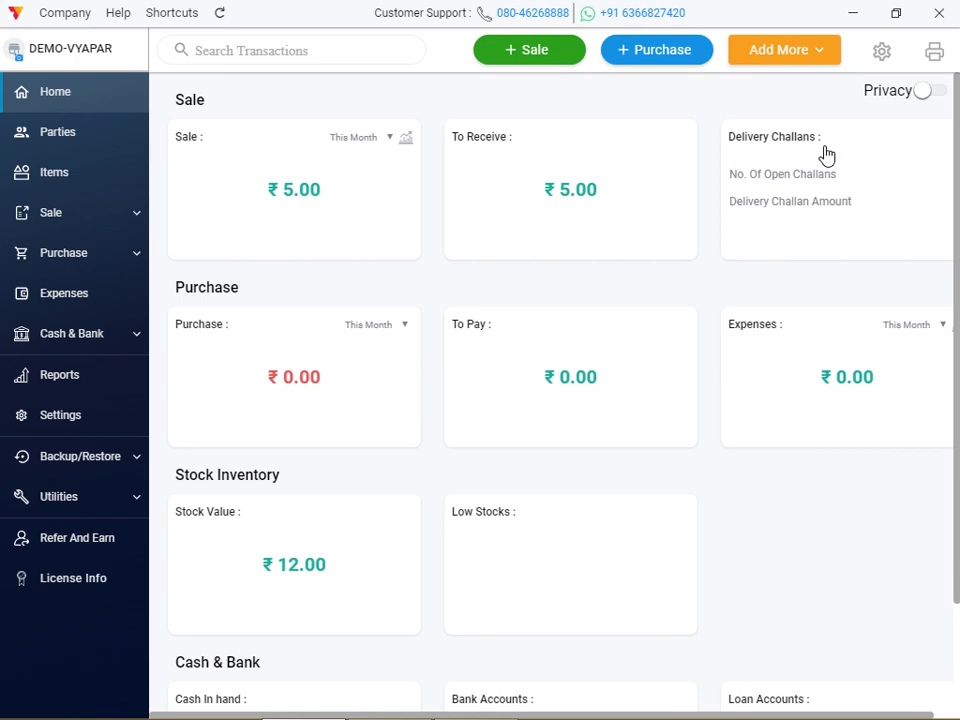
Review the four additional fields in party settings, then go to the Parties page
click(884, 53)
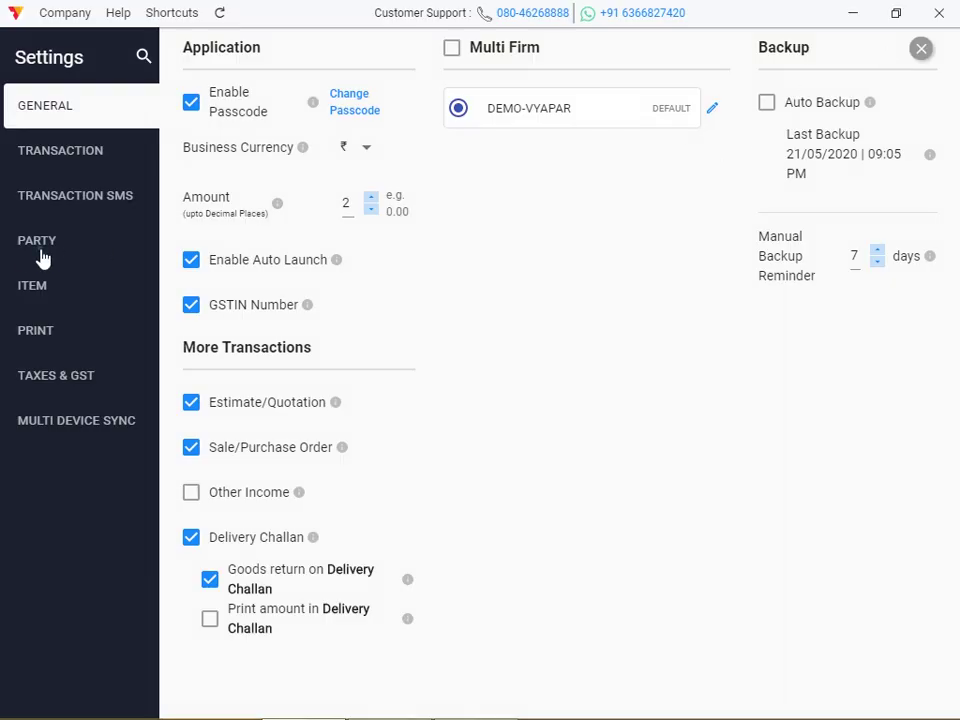
click(41, 257)
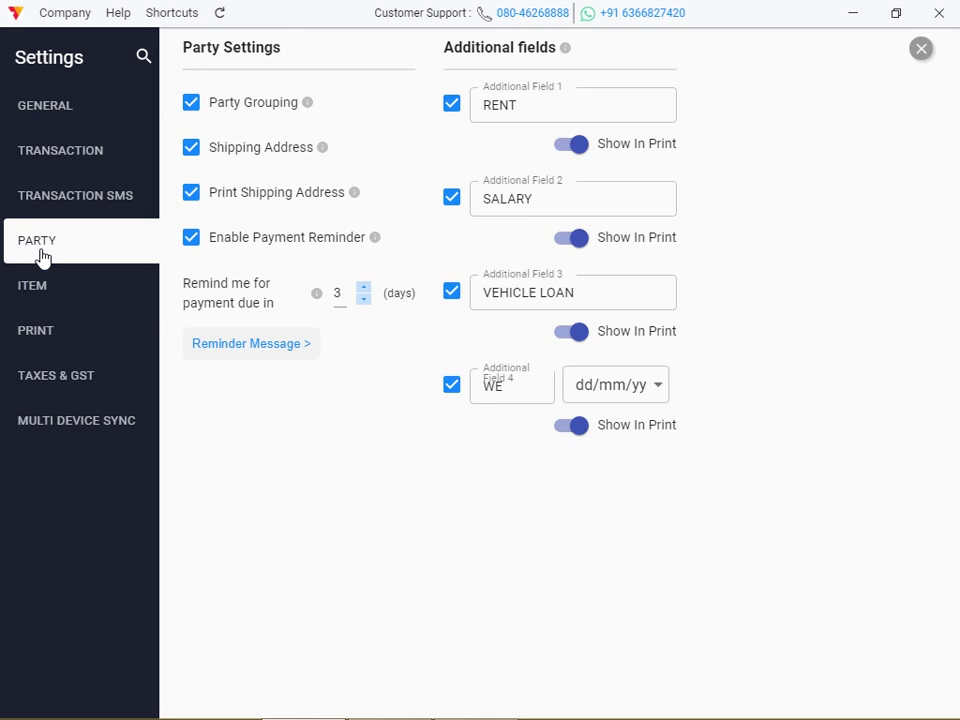
click(921, 52)
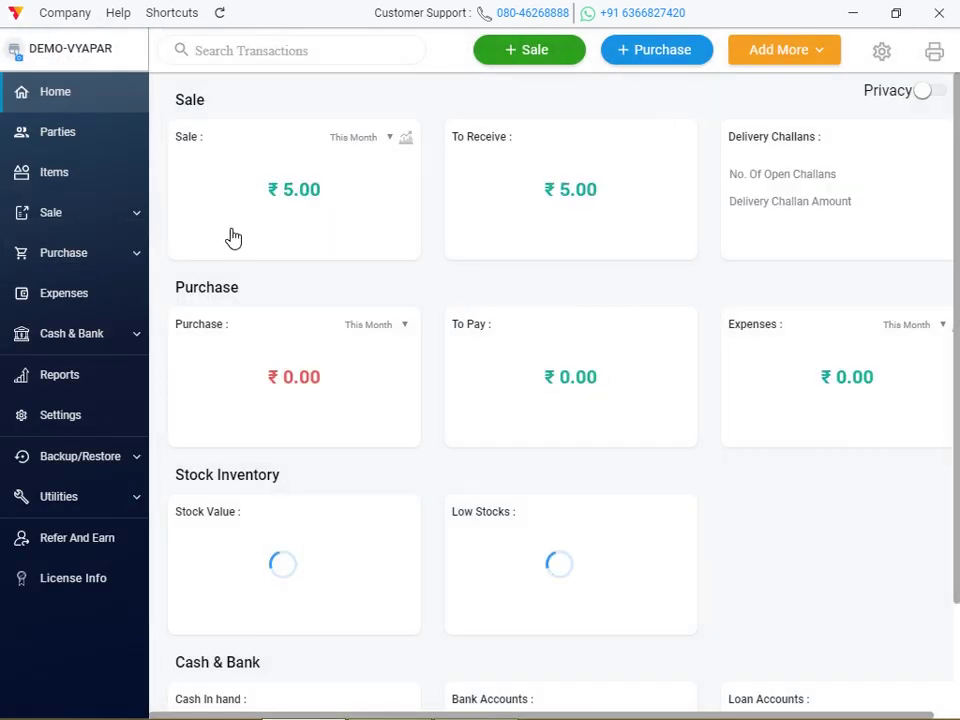
click(70, 146)
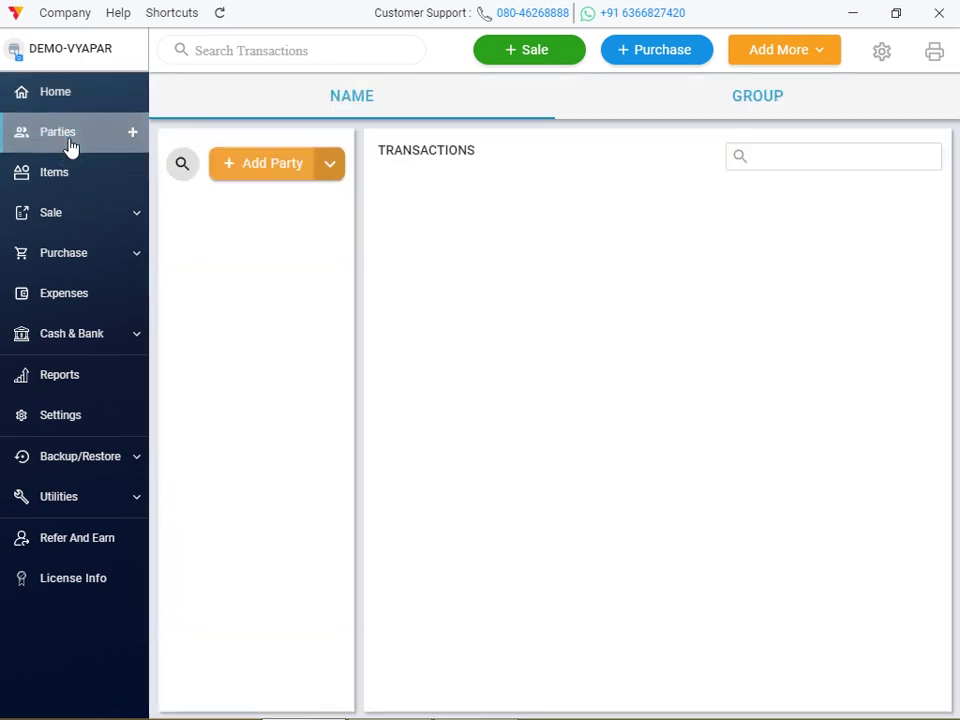
Open a new Add Party form and inspect its Shipping Address, Rent and Salary fields
click(272, 164)
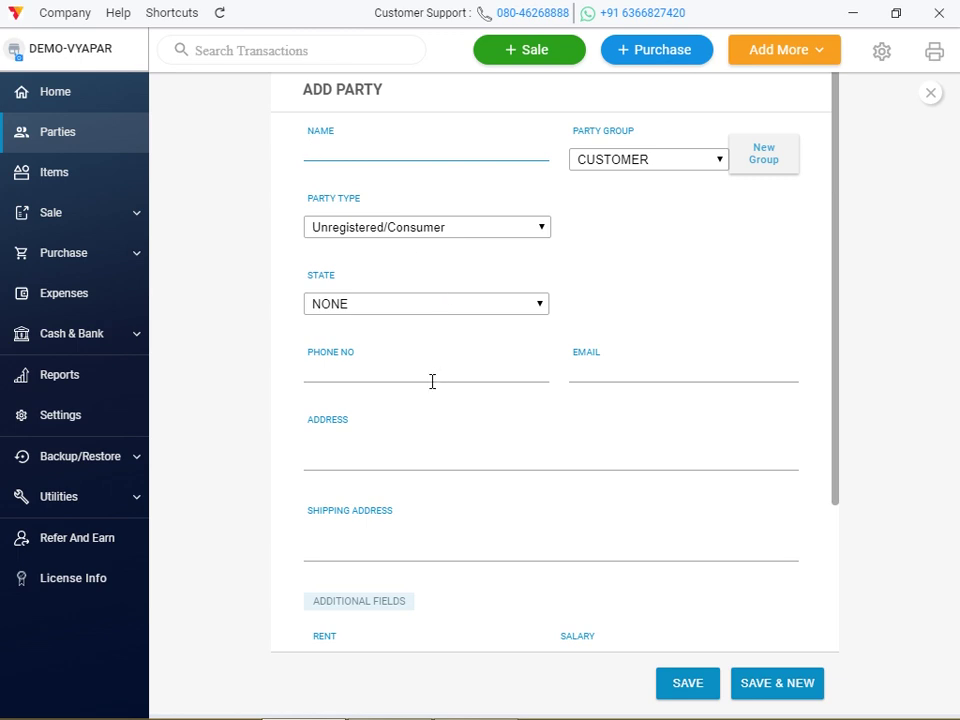
click(614, 537)
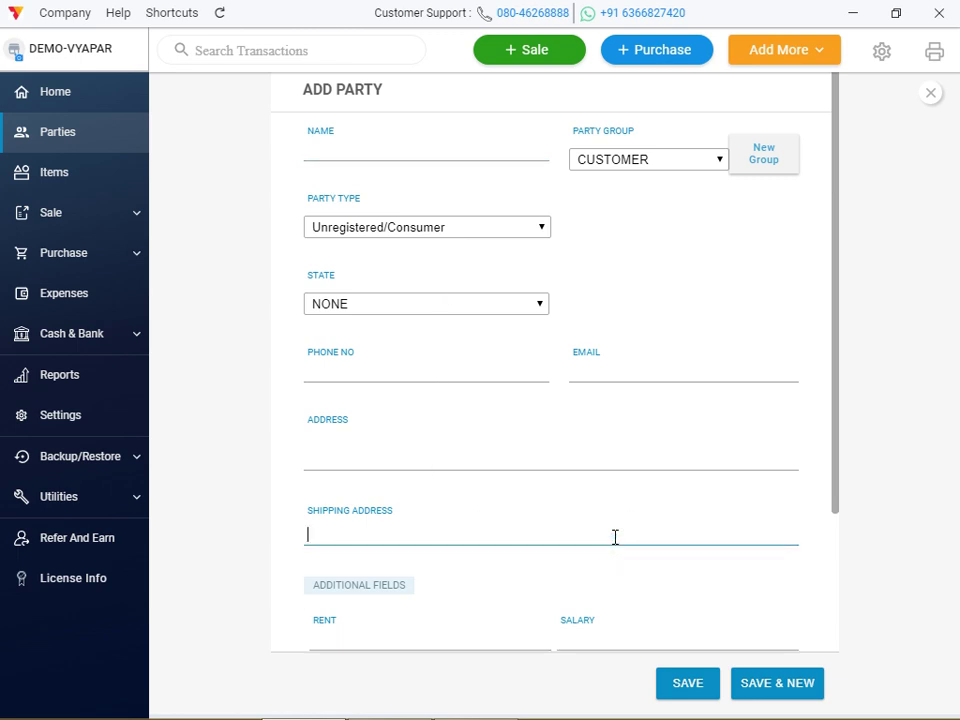
key(super+c)
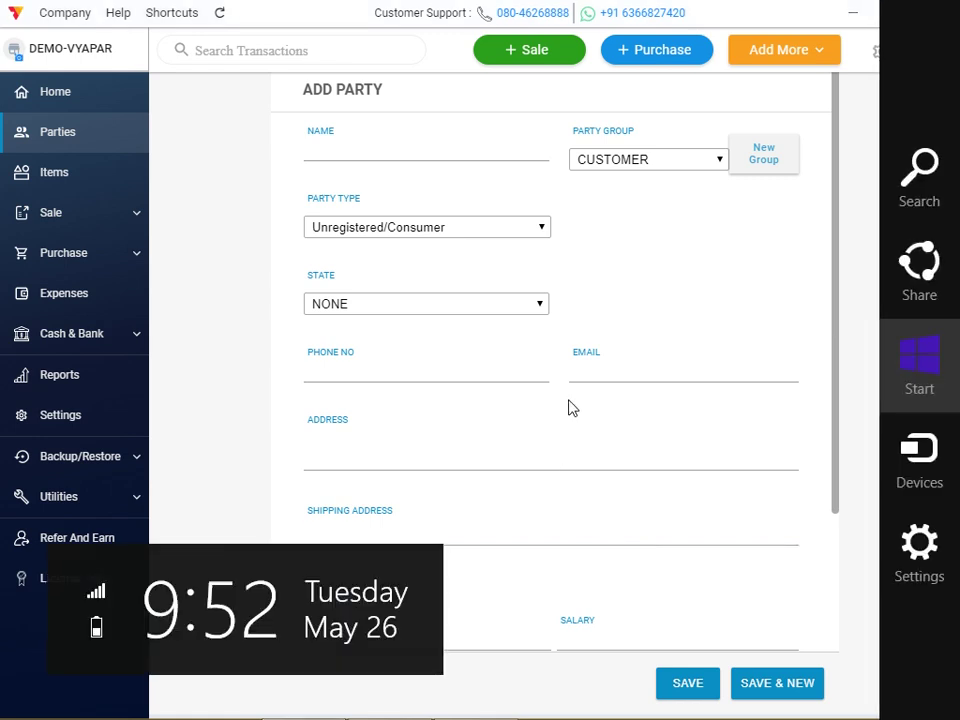
click(610, 400)
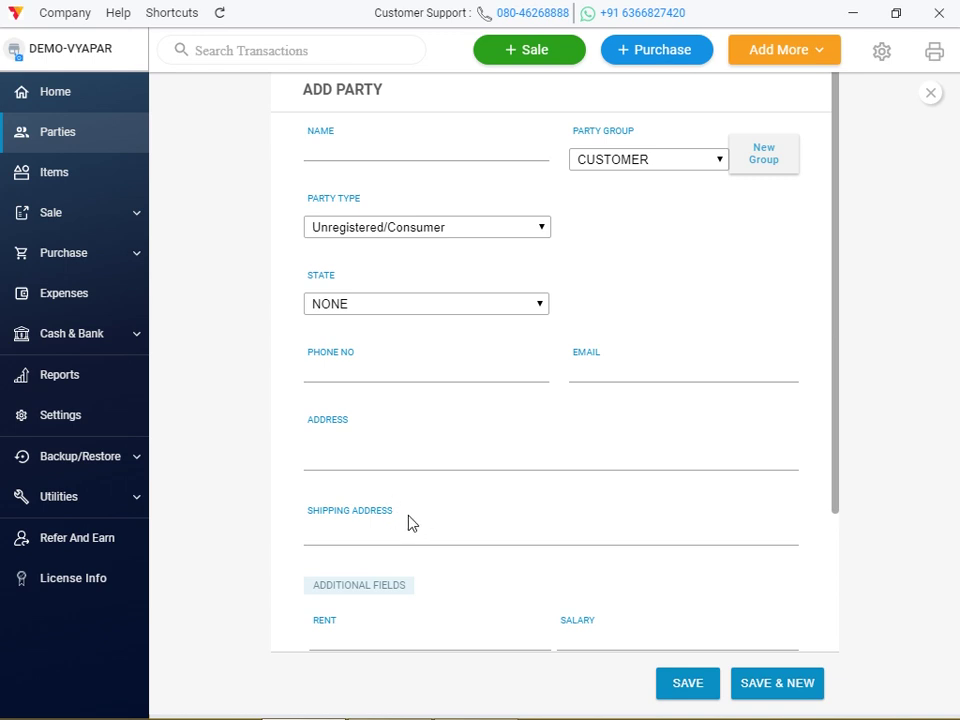
click(350, 620)
click(617, 626)
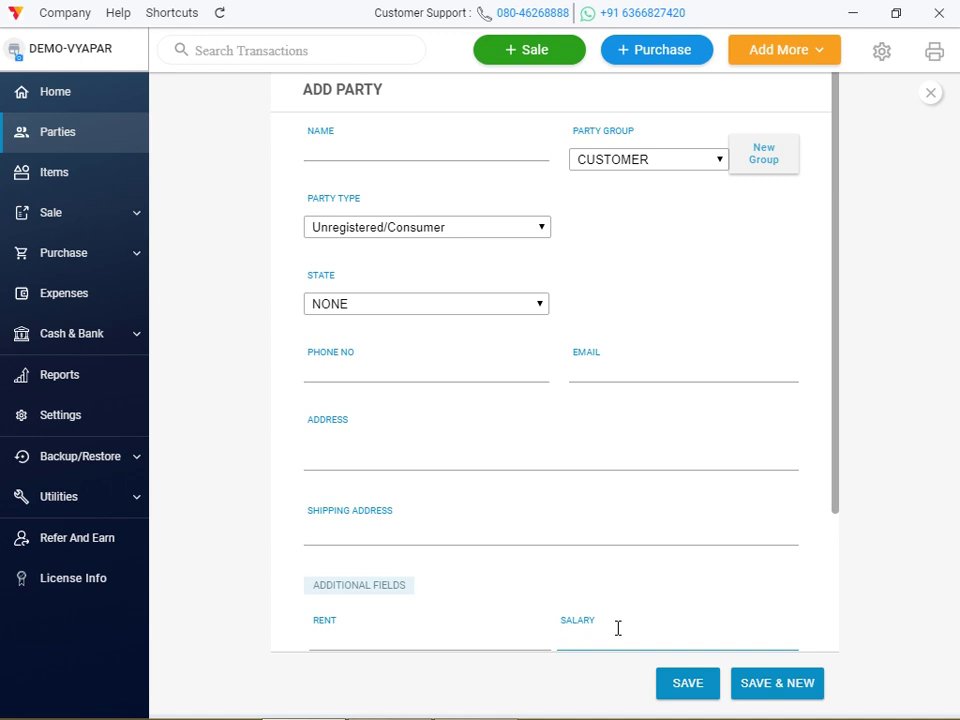
key(super+c)
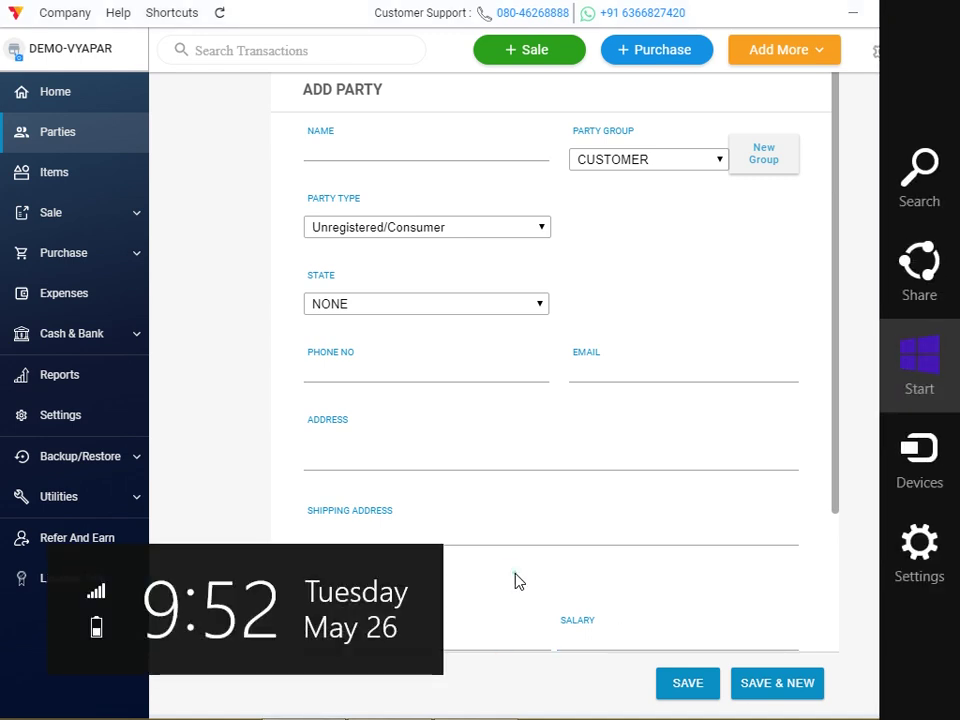
click(516, 575)
click(455, 625)
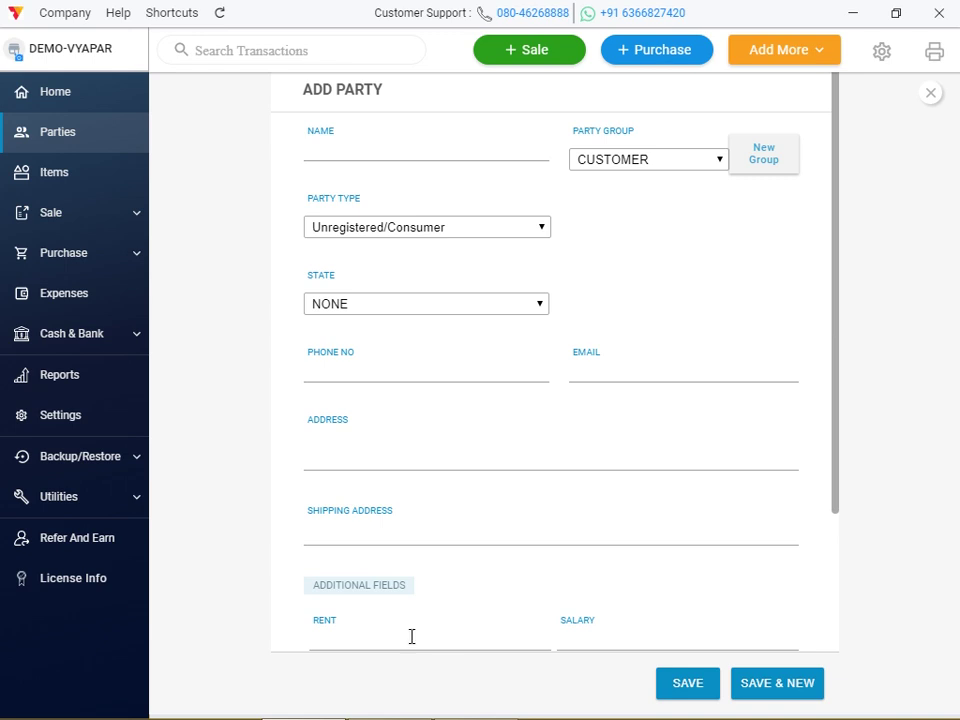
click(318, 636)
click(419, 532)
scroll(840, 619, down, 3)
Pick 31 May 2020 as the WE date on the new party form
click(838, 613)
key(super+c)
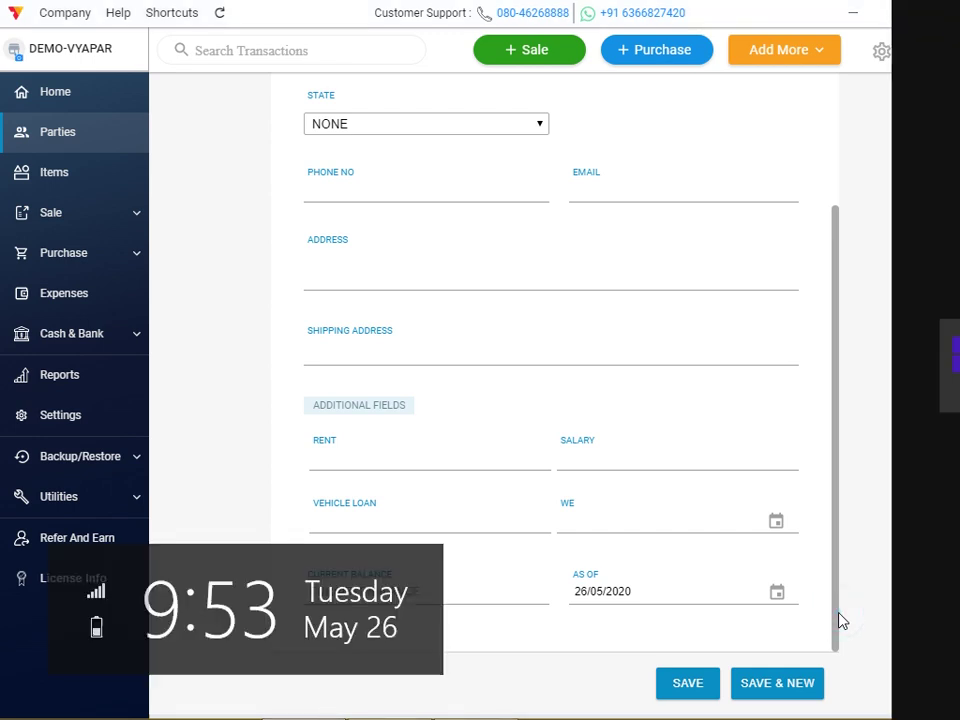
click(367, 456)
click(339, 450)
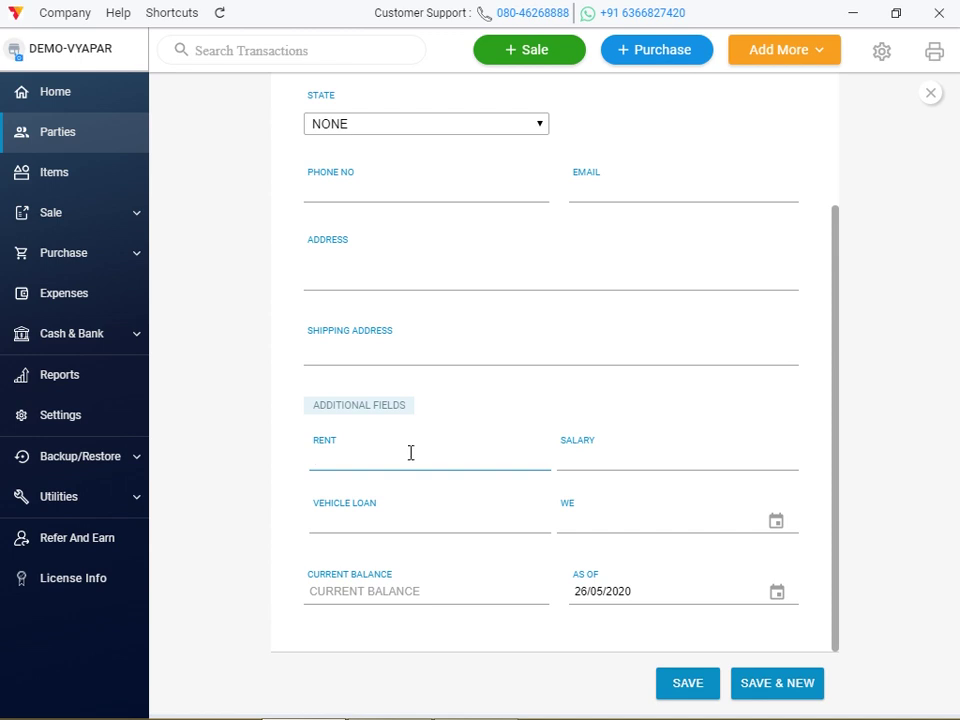
click(576, 525)
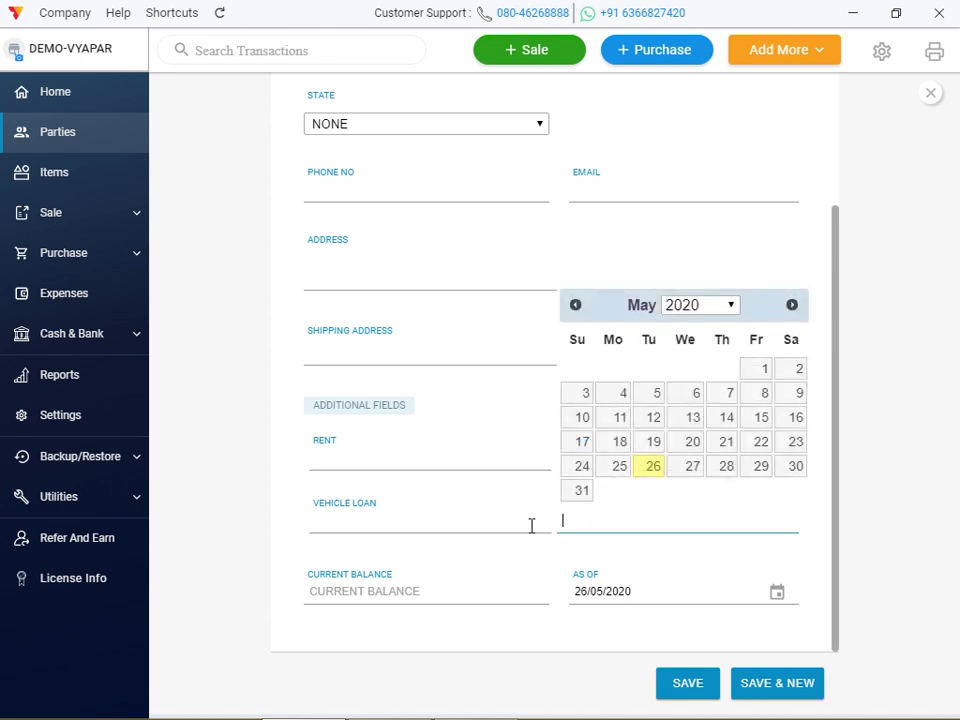
click(531, 525)
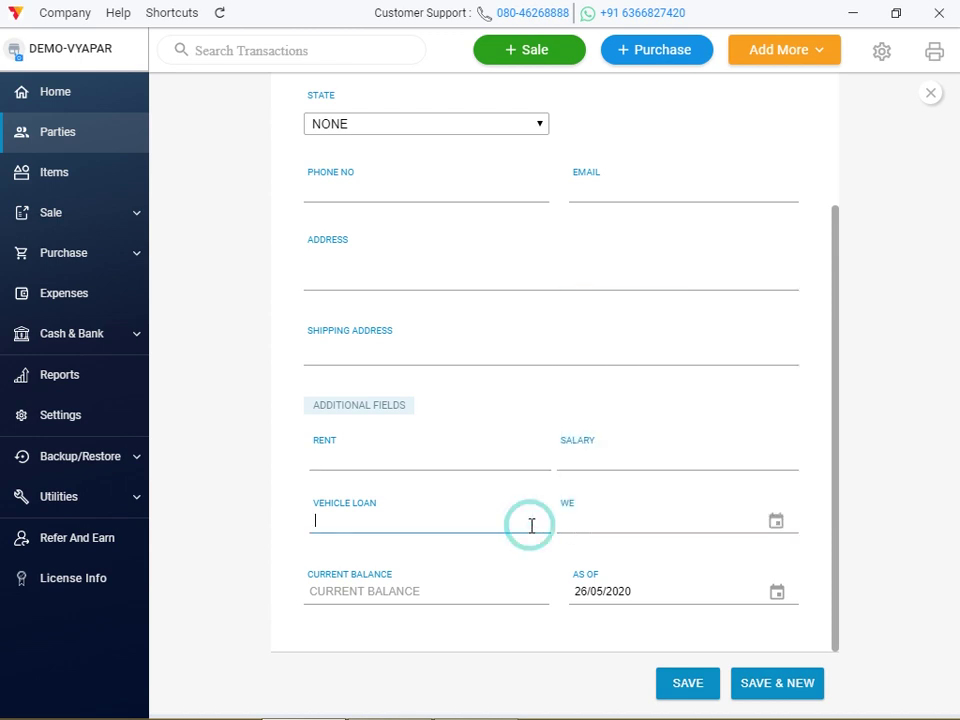
click(776, 521)
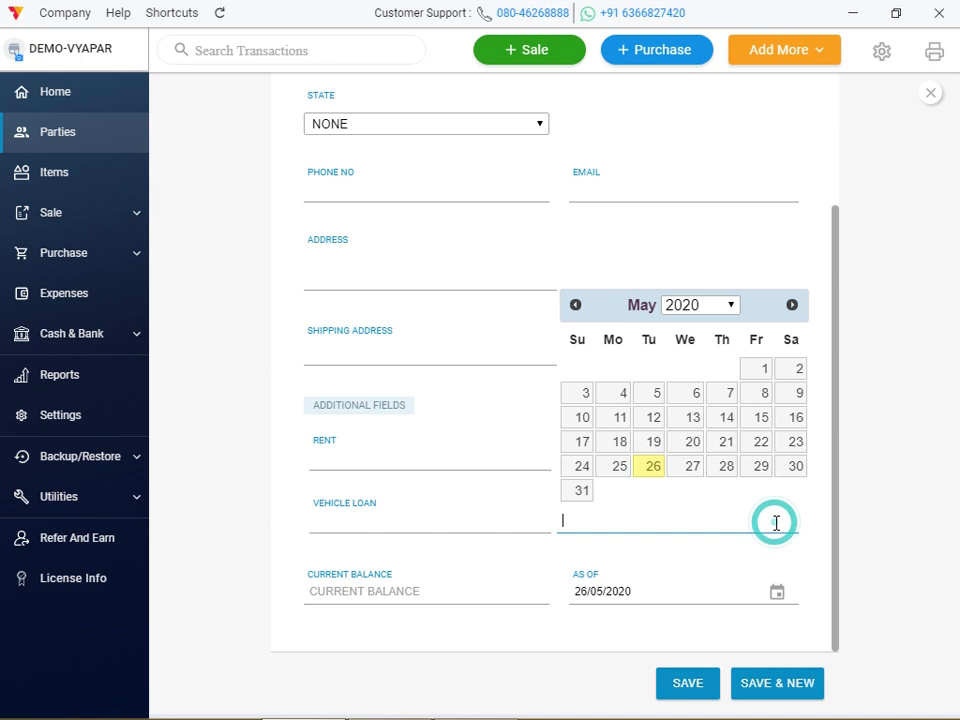
click(579, 491)
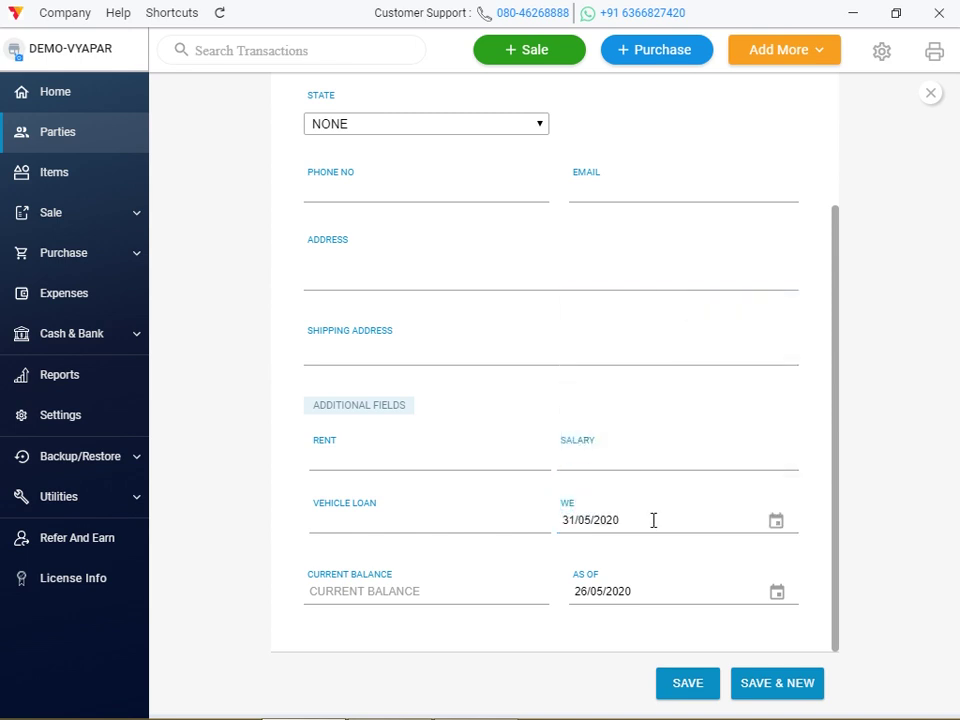
click(593, 506)
Discard the new-party form and browse the Party and Transaction SMS settings
click(930, 93)
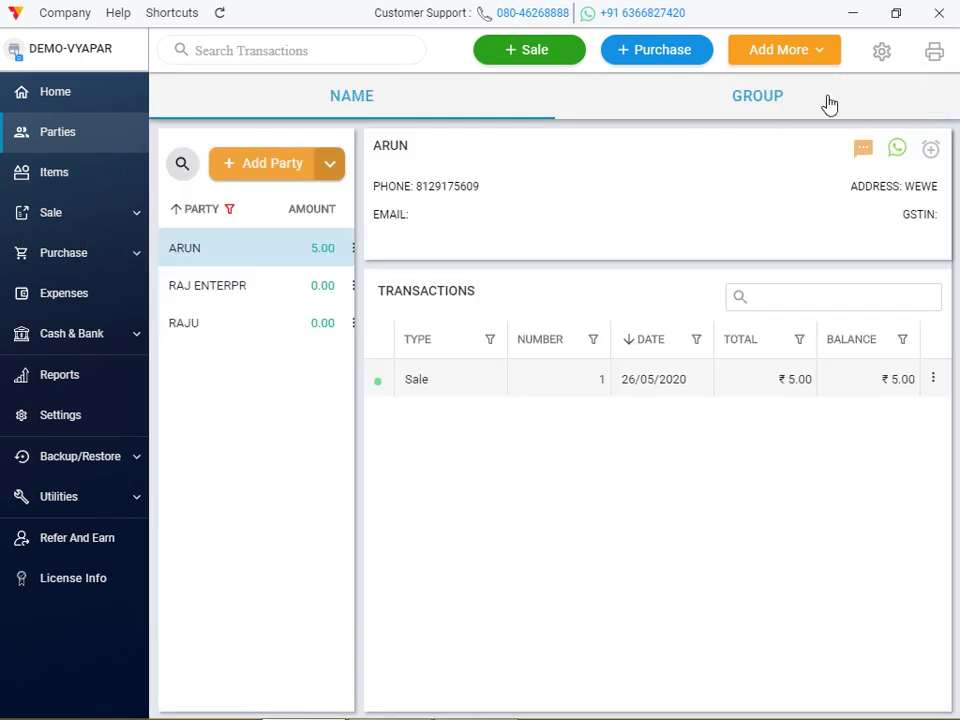
click(880, 51)
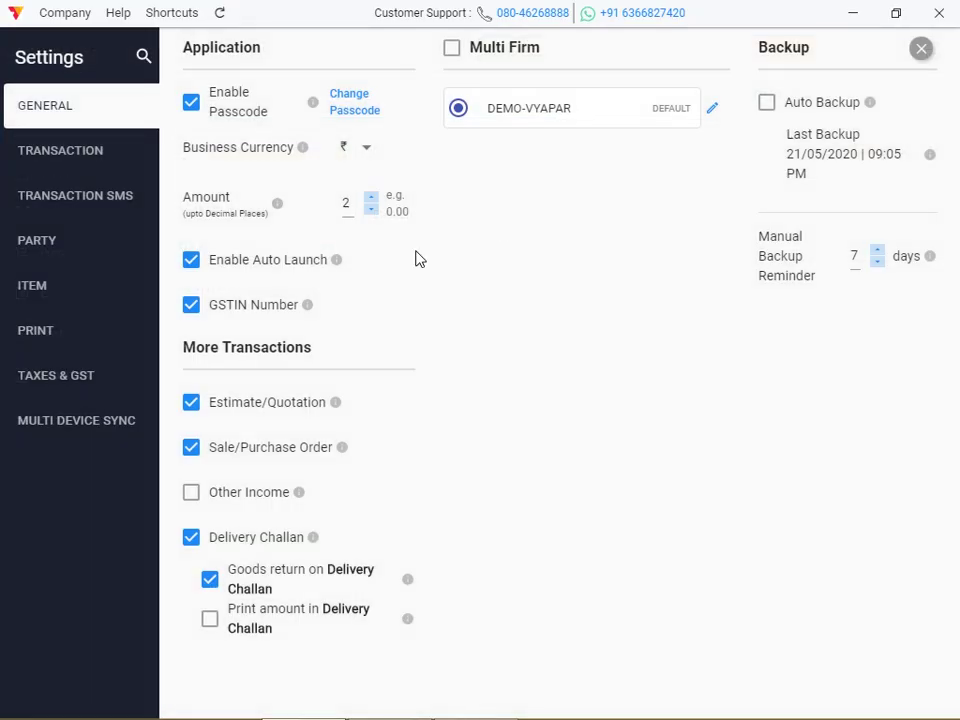
click(55, 246)
click(74, 204)
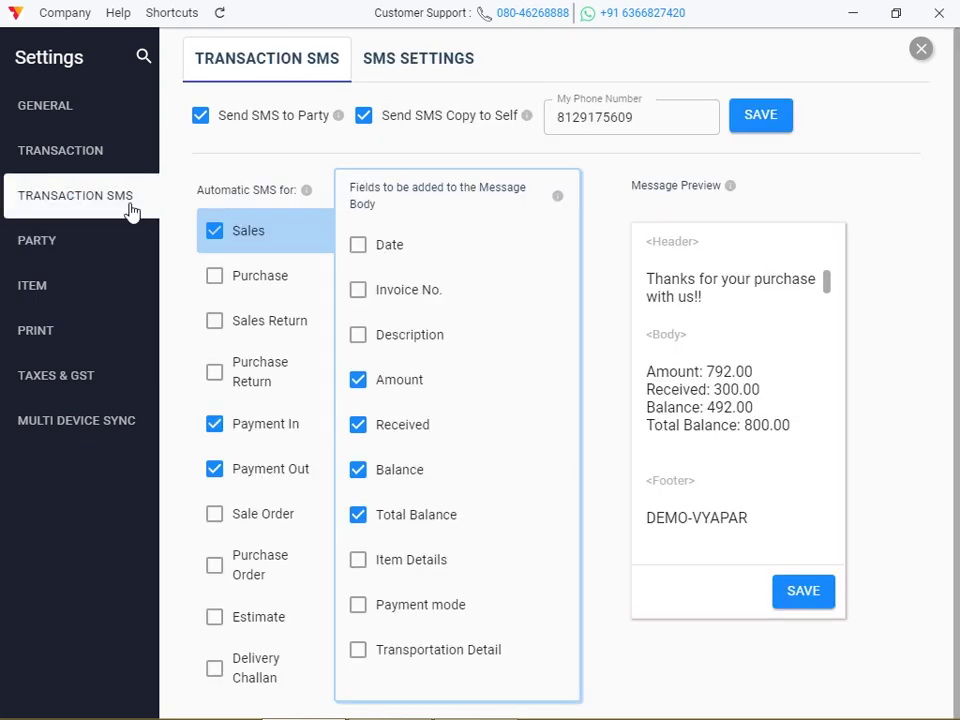
click(921, 47)
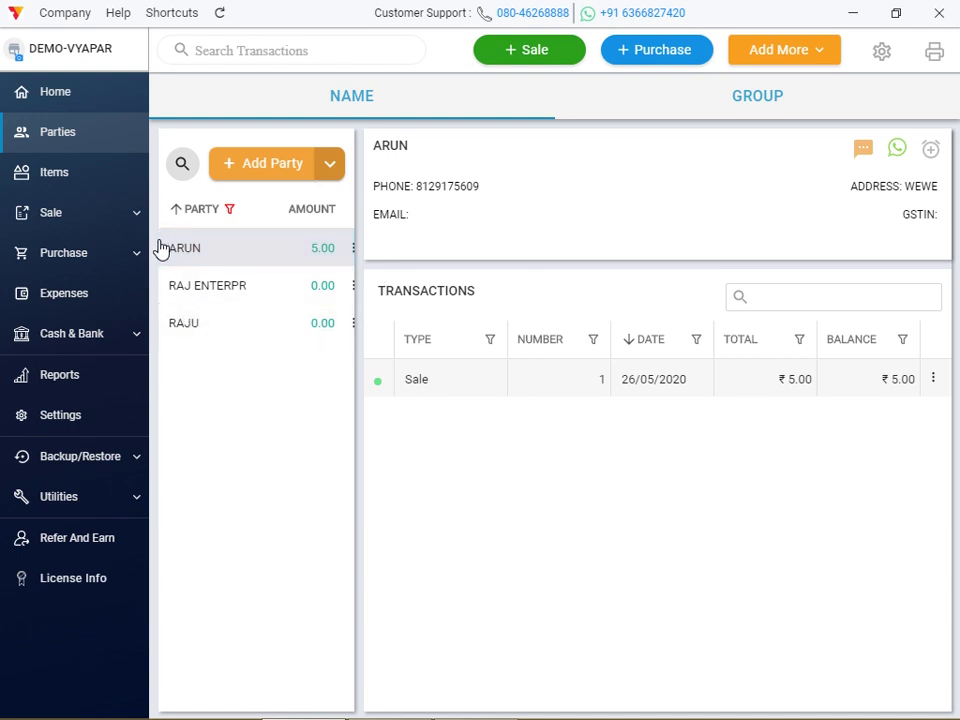
Reopen the settings on the Item settings page
click(874, 52)
click(878, 56)
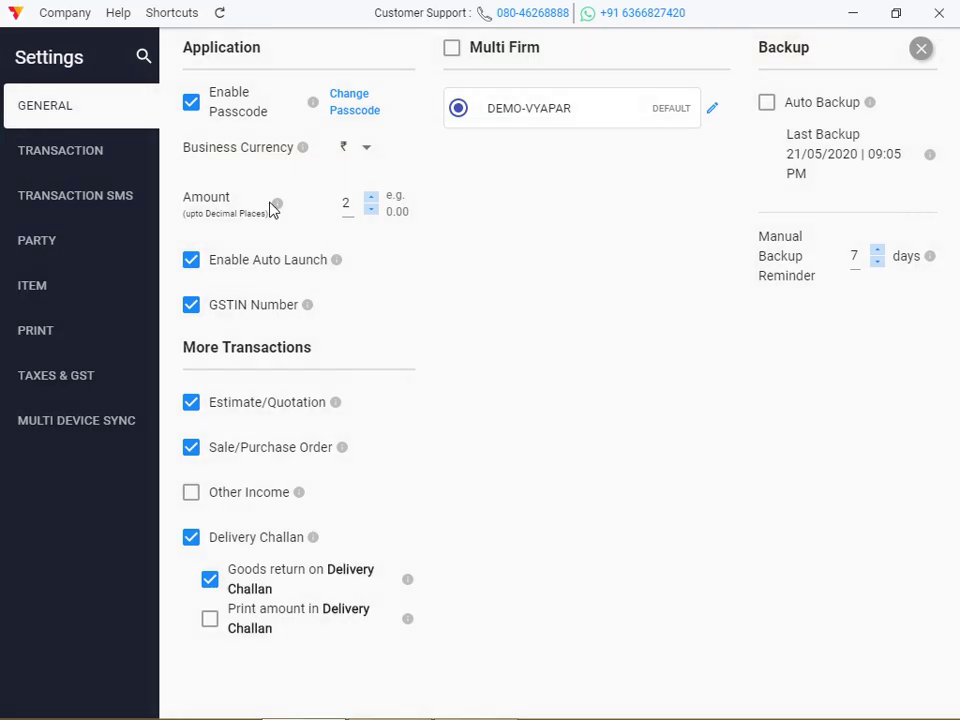
click(65, 290)
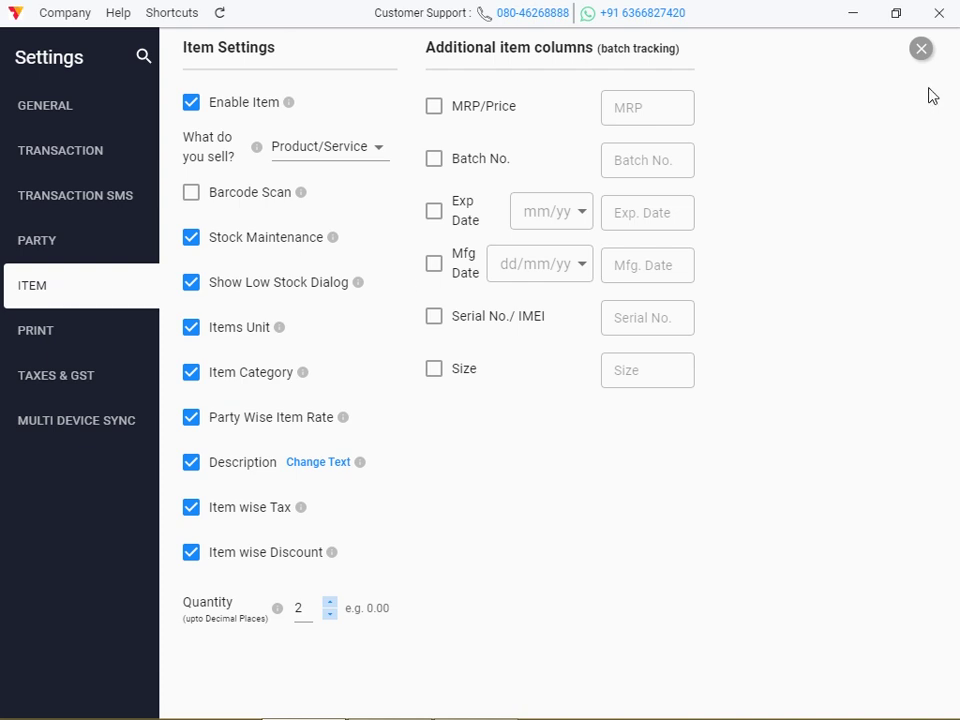
Close Settings to return to the Parties page with ARUN's ₹5.00 sale
click(925, 54)
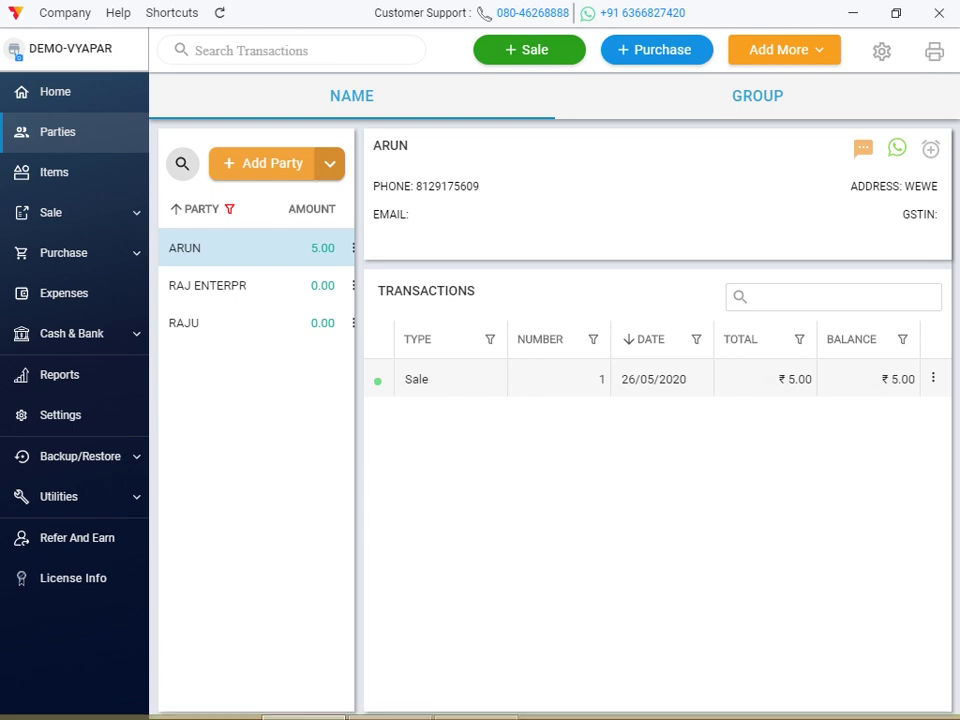
Bring up the context menu on ARUN's ₹5.00 sale dated 26/05/2020
mouse_move(688, 715)
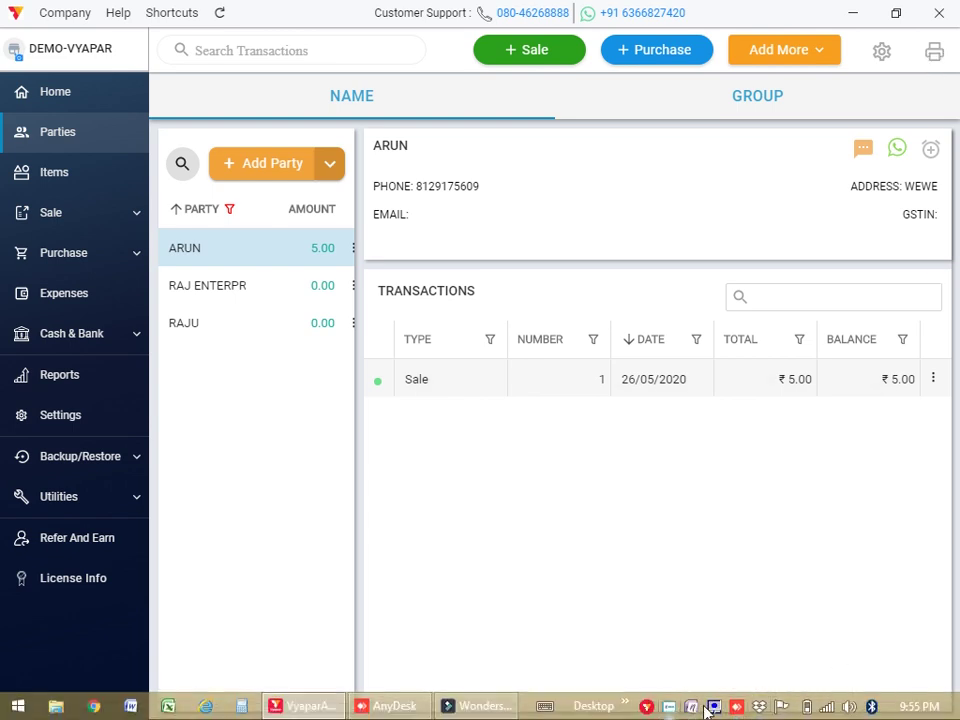
right_click(671, 708)
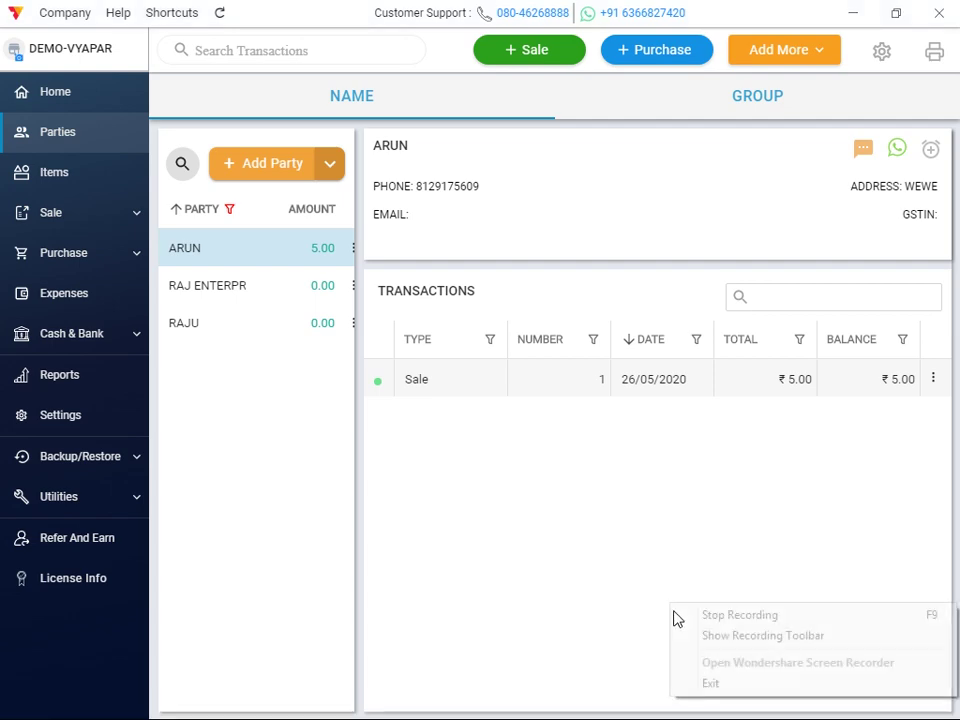